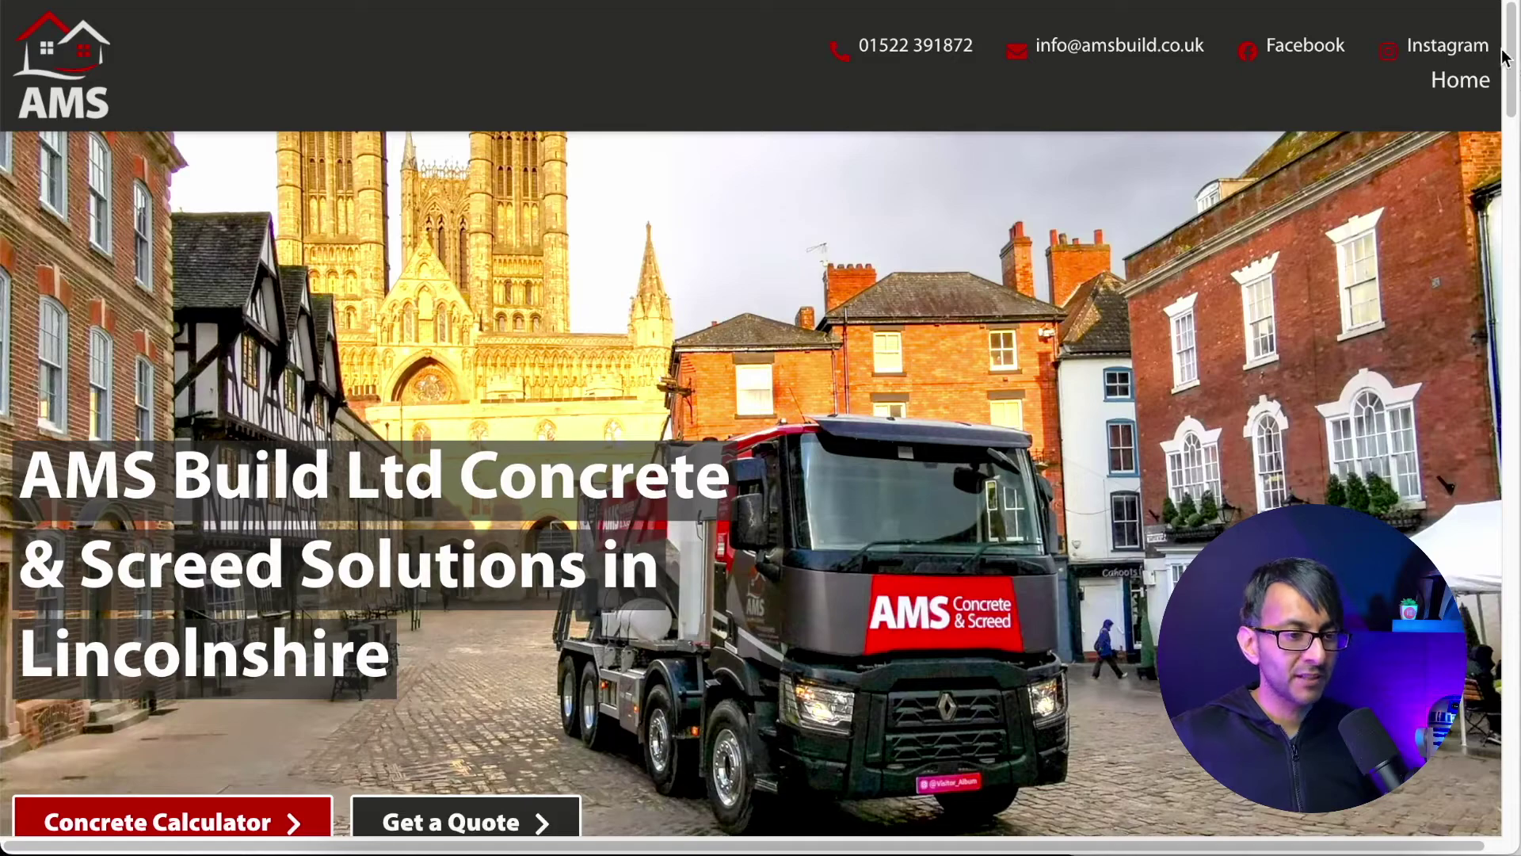
- In the Concrete Calculator, enter a length of 10 in metres
scroll(1513, 62, down, 1)
drag(1513, 62, 1515, 438)
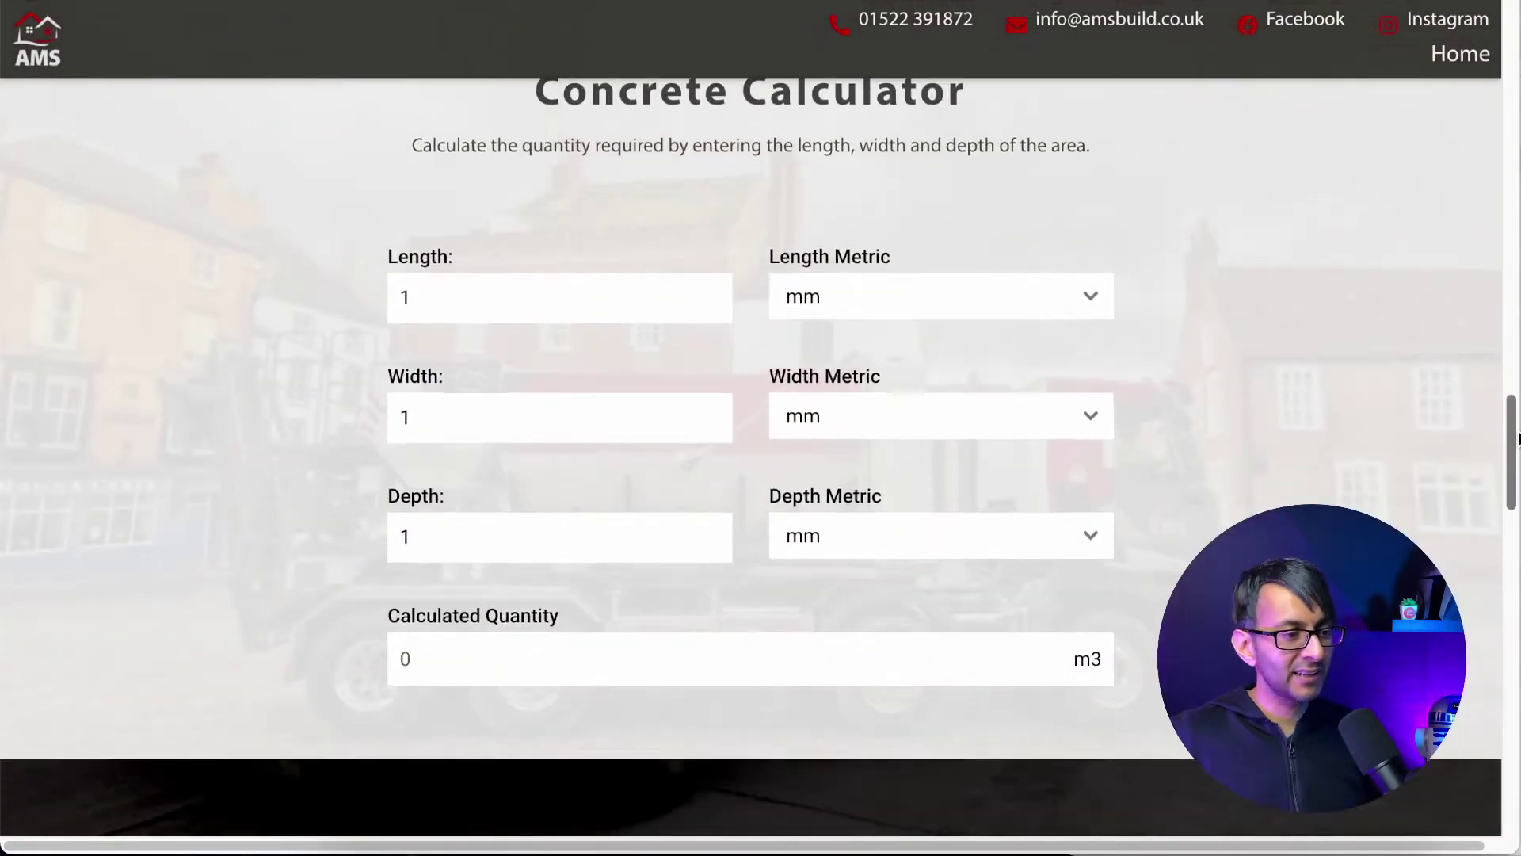
click(541, 298)
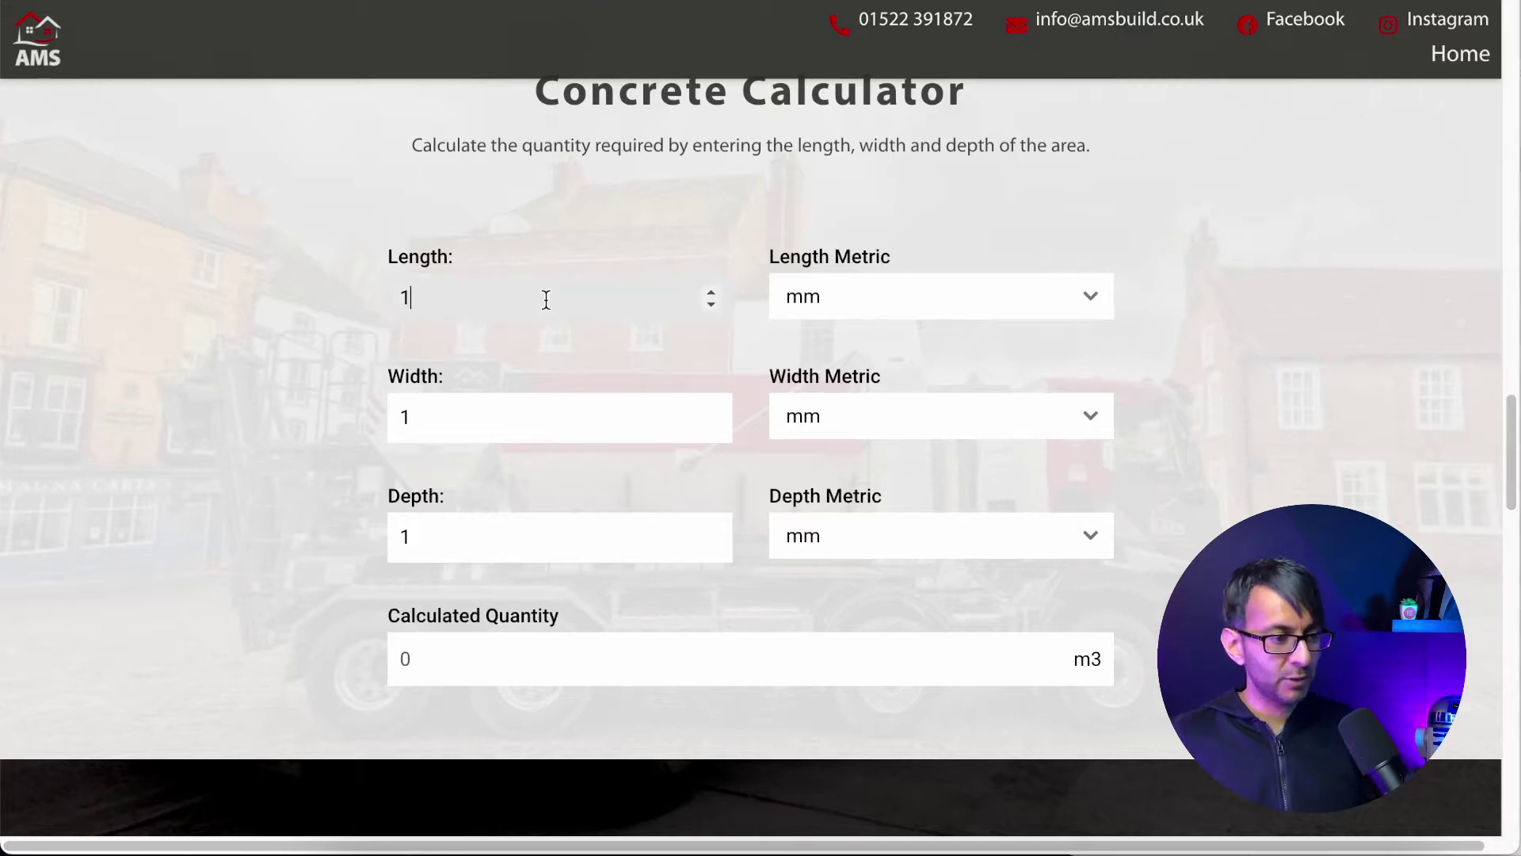
text(0)
click(859, 306)
click(840, 480)
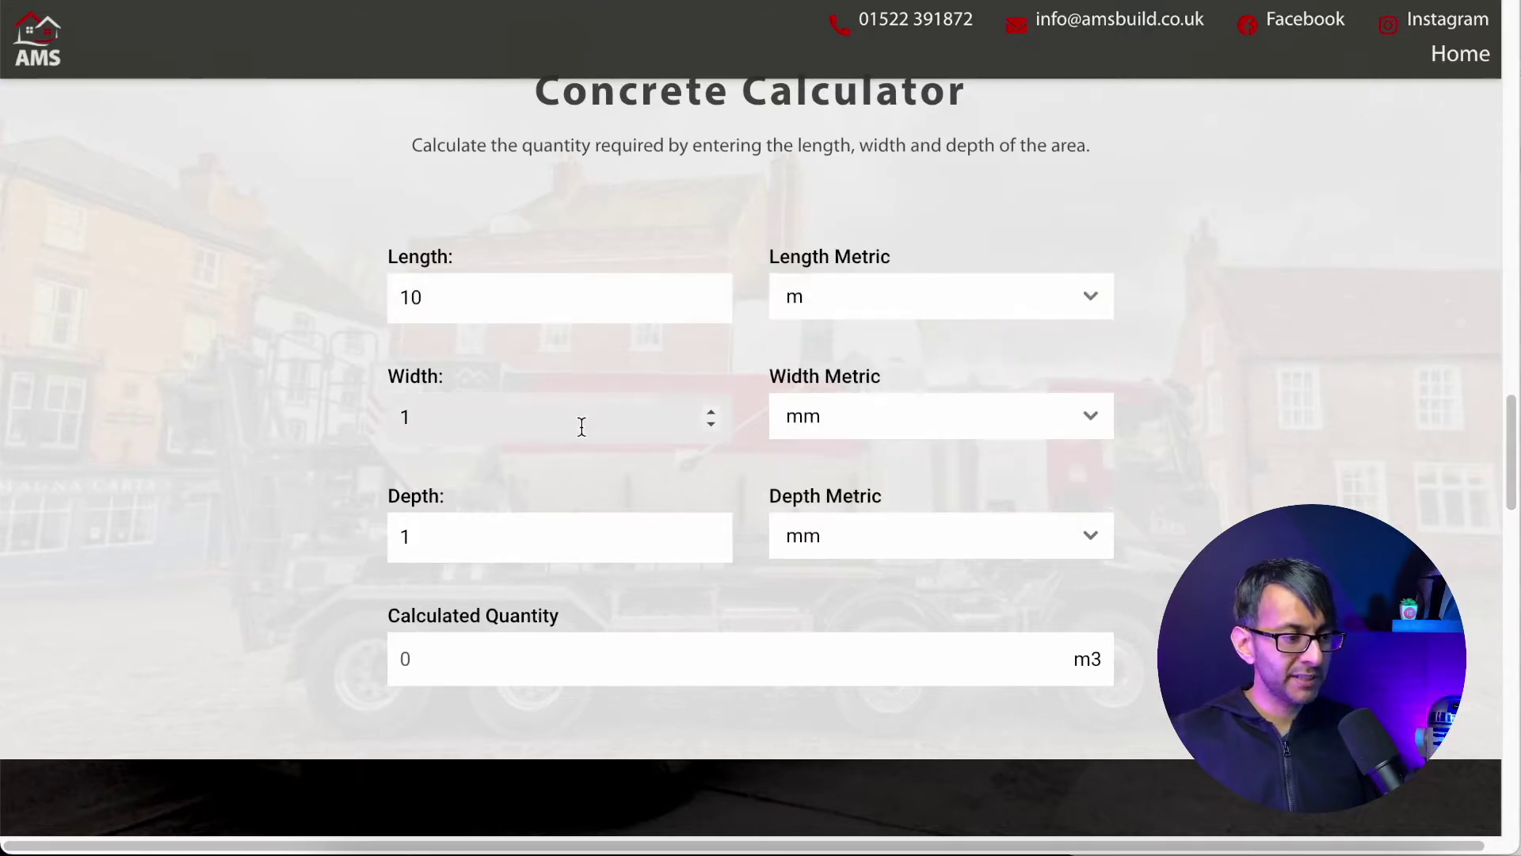
- Enter a width of 100 in centimetres and a depth of 10 in metres
text(00)
click(876, 431)
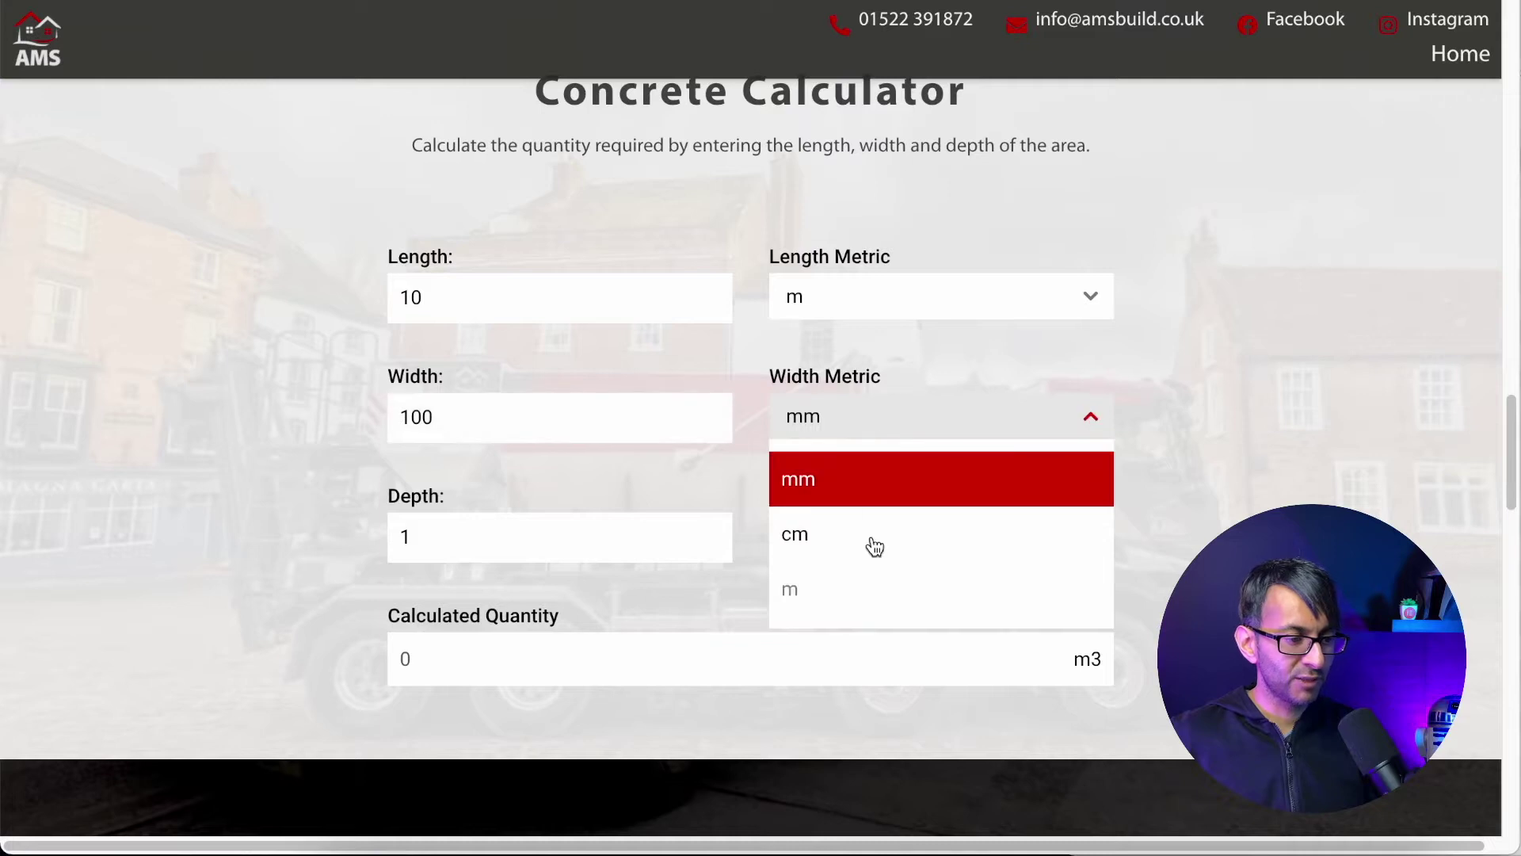
click(871, 535)
text(10)
click(886, 547)
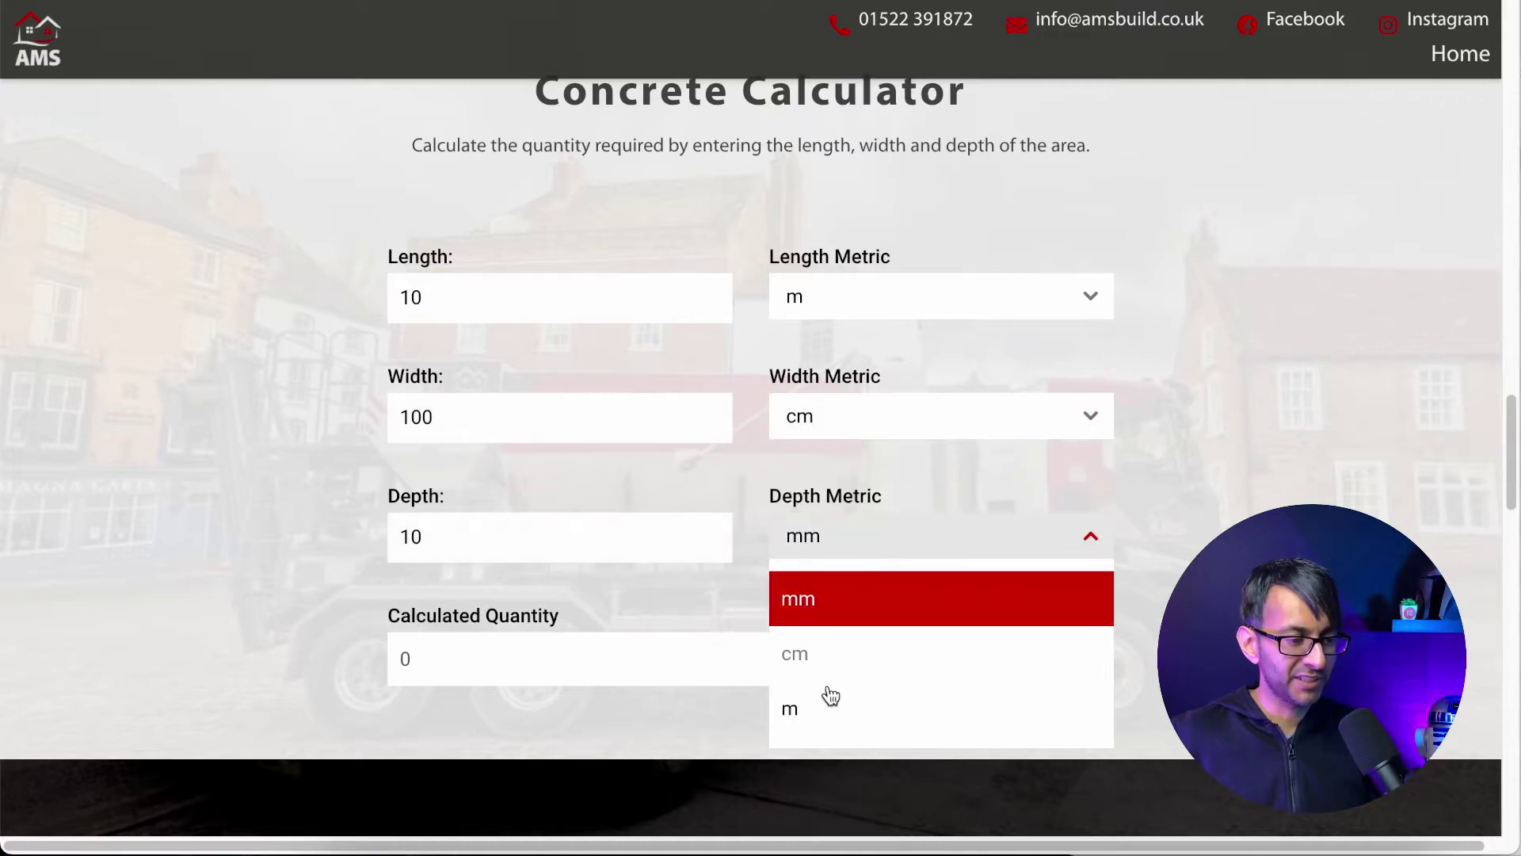
click(822, 711)
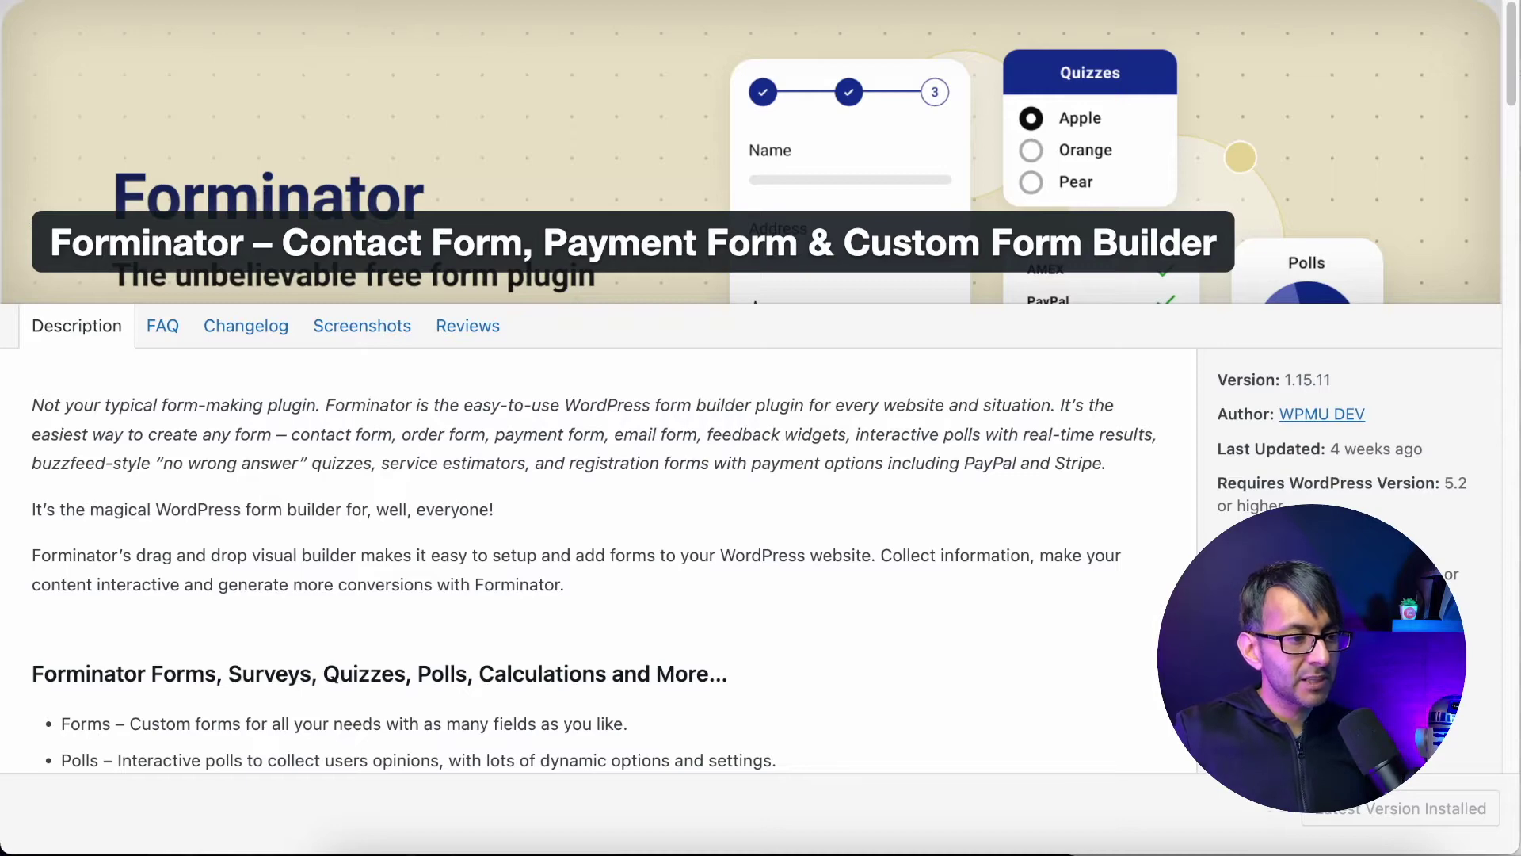
- Dismiss the plugin details and go to Forminator > Dashboard, down to the Concrete Calculator form
key(Escape)
mouse_move(89, 659)
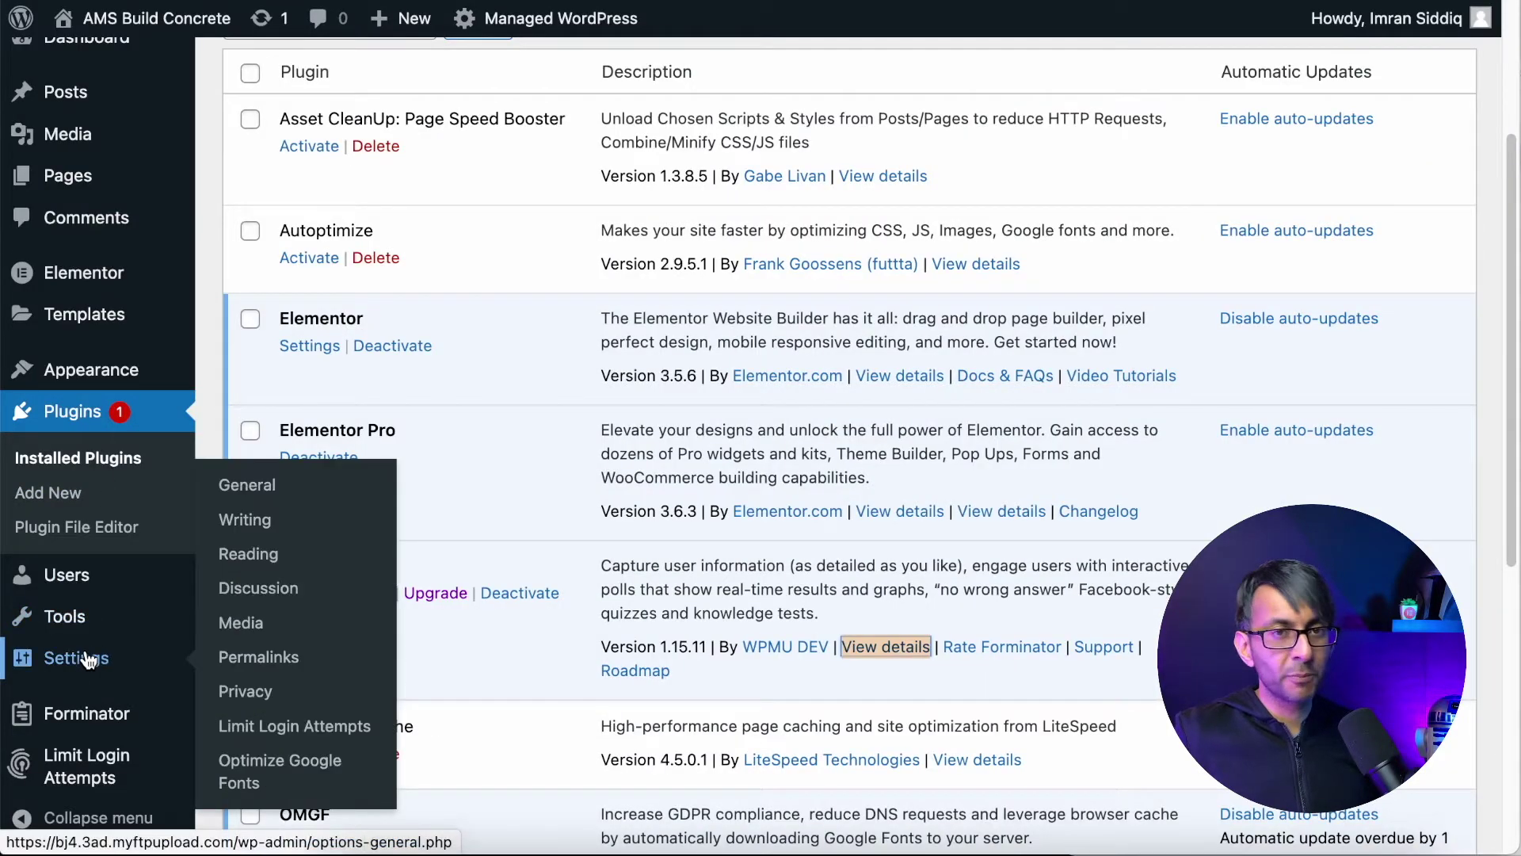
mouse_move(99, 711)
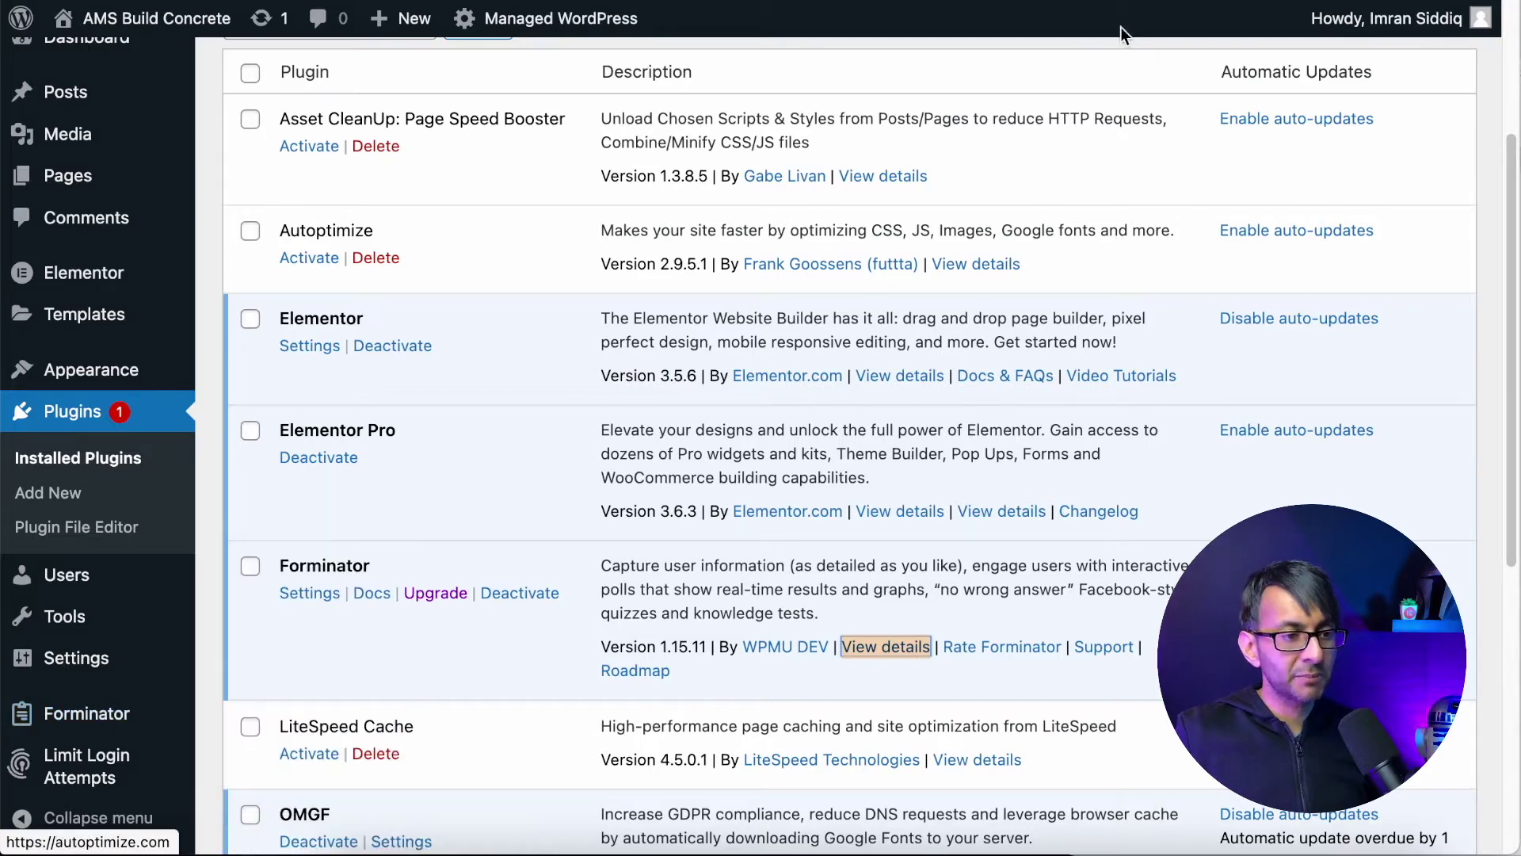
scroll(555, 523, down, 5)
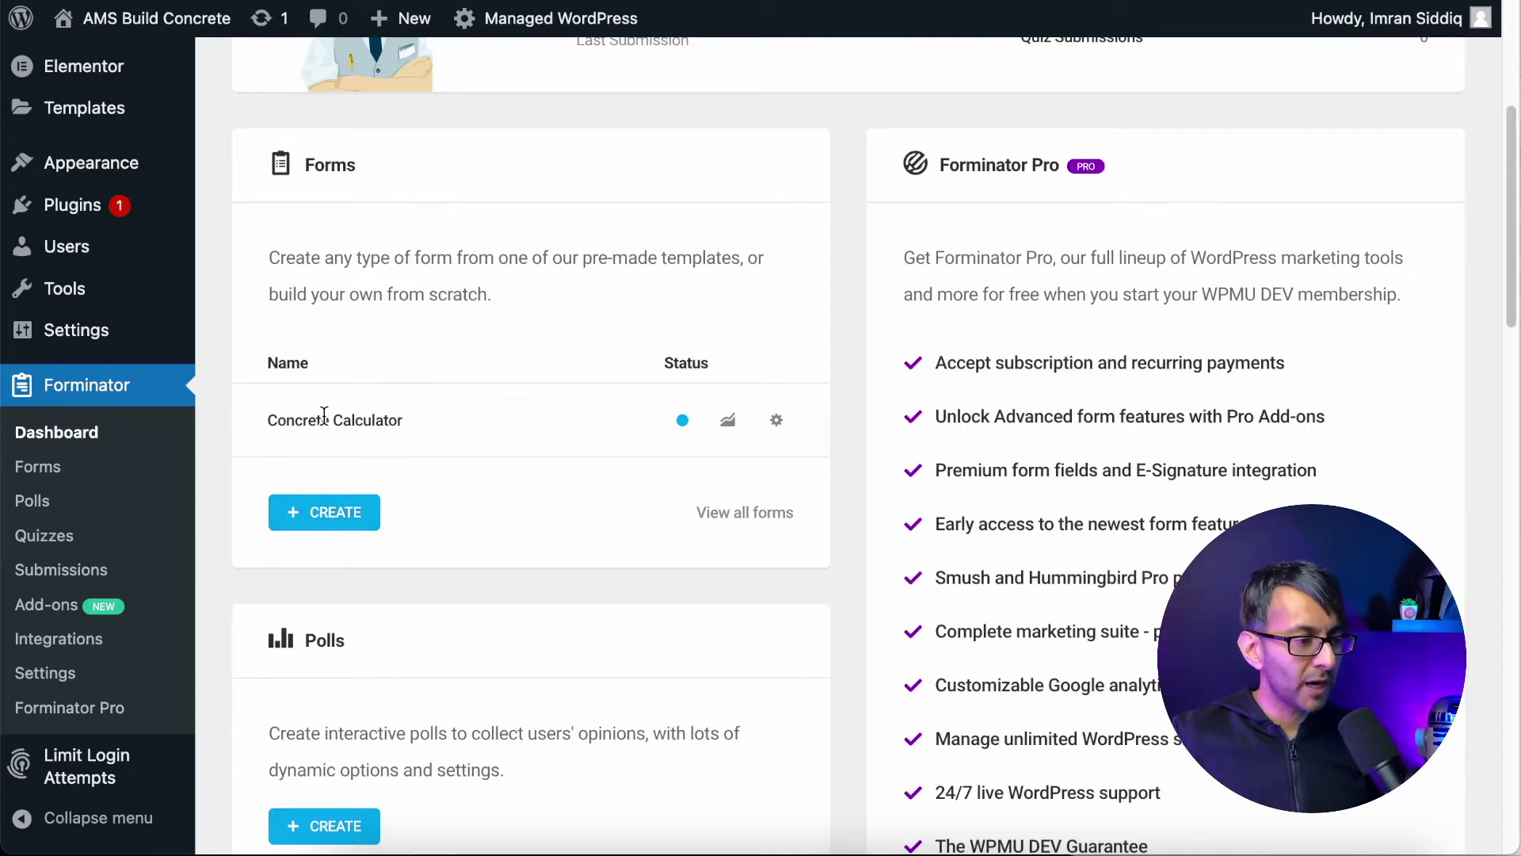
- Edit the Concrete Calculator form from its gear menu and bring up the Insert Fields chooser
click(786, 435)
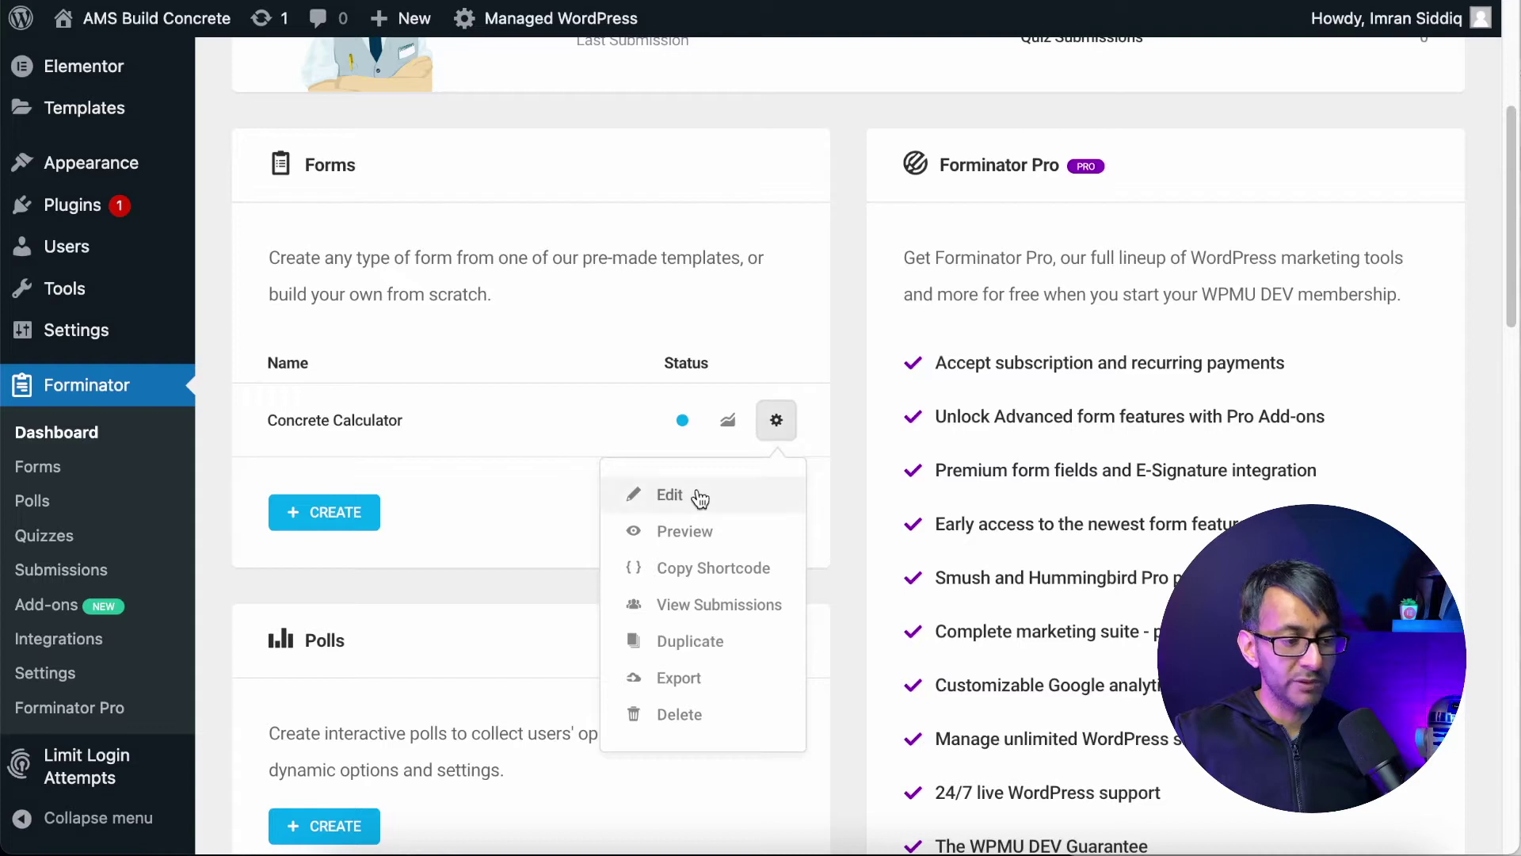
click(662, 495)
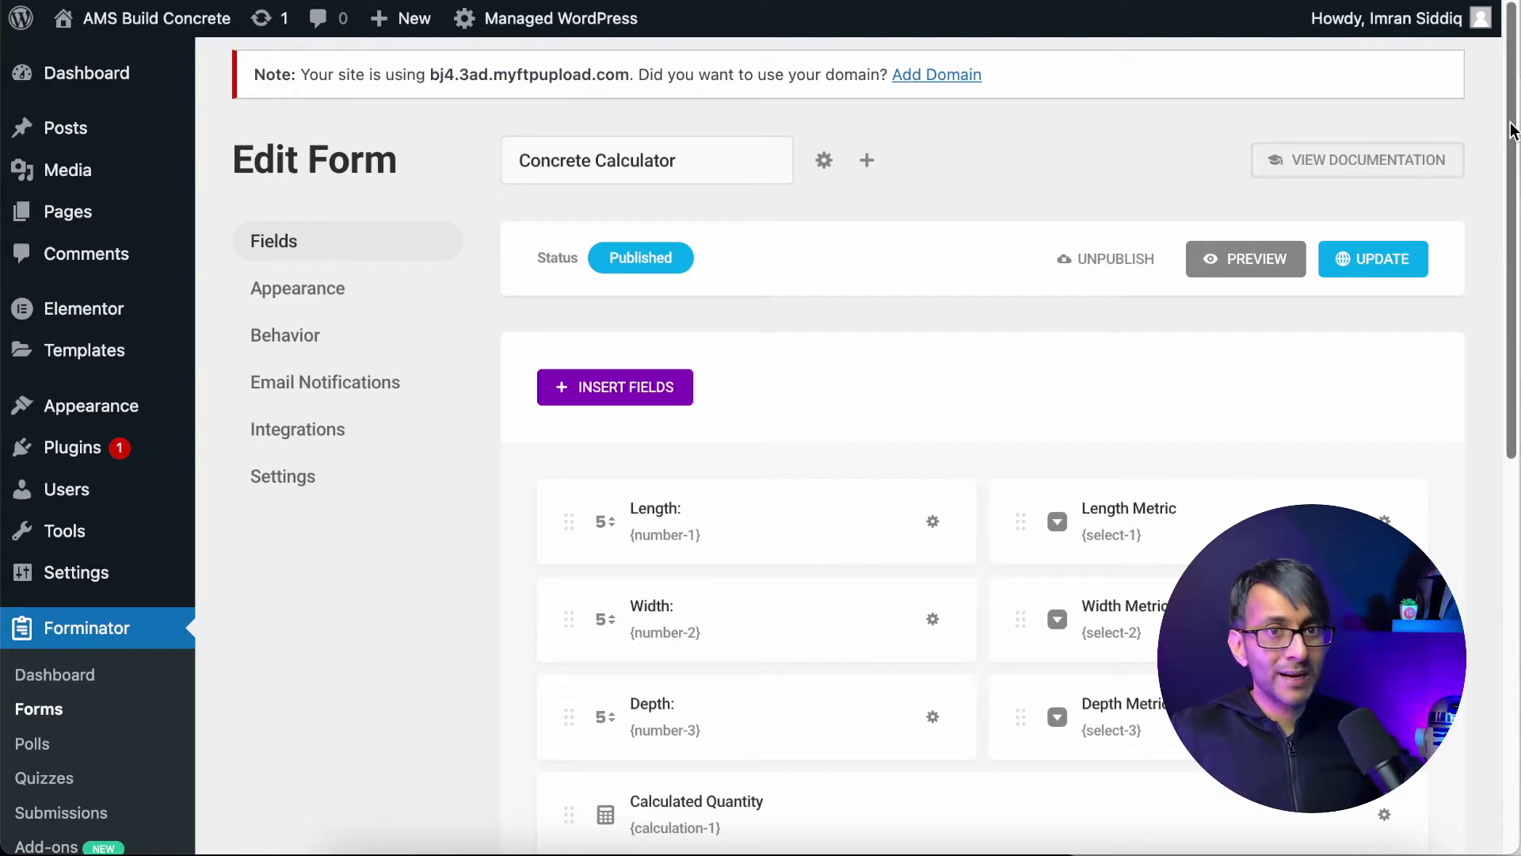
mouse_move(1513, 131)
mouse_down()
mouse_move(1517, 234)
mouse_move(1516, 139)
mouse_up()
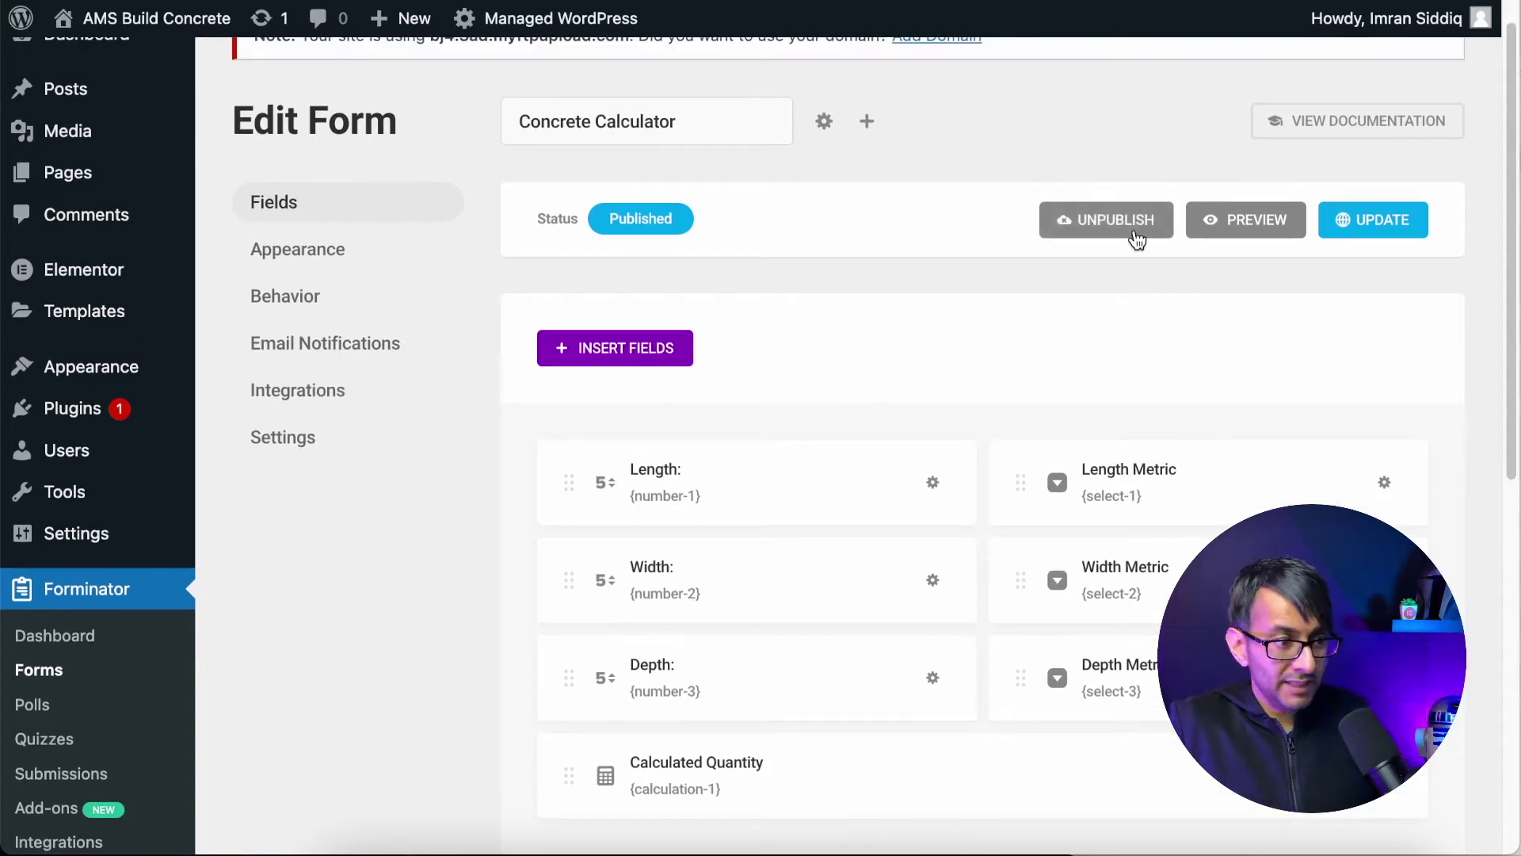
click(618, 354)
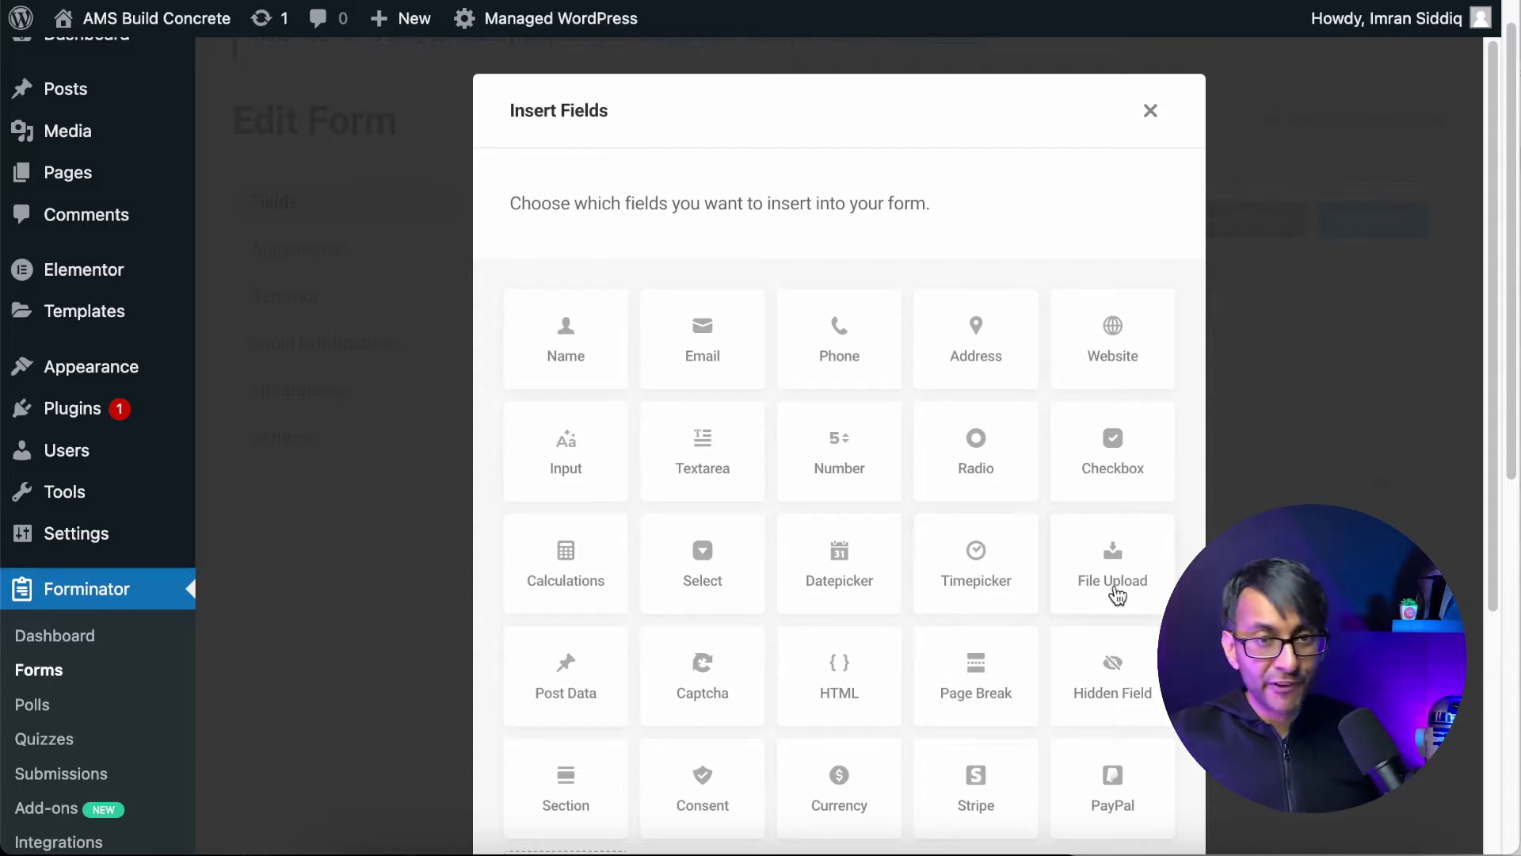
- Select the Name and Email tiles and insert both into the Concrete Calculator form
scroll(971, 754, down, 5)
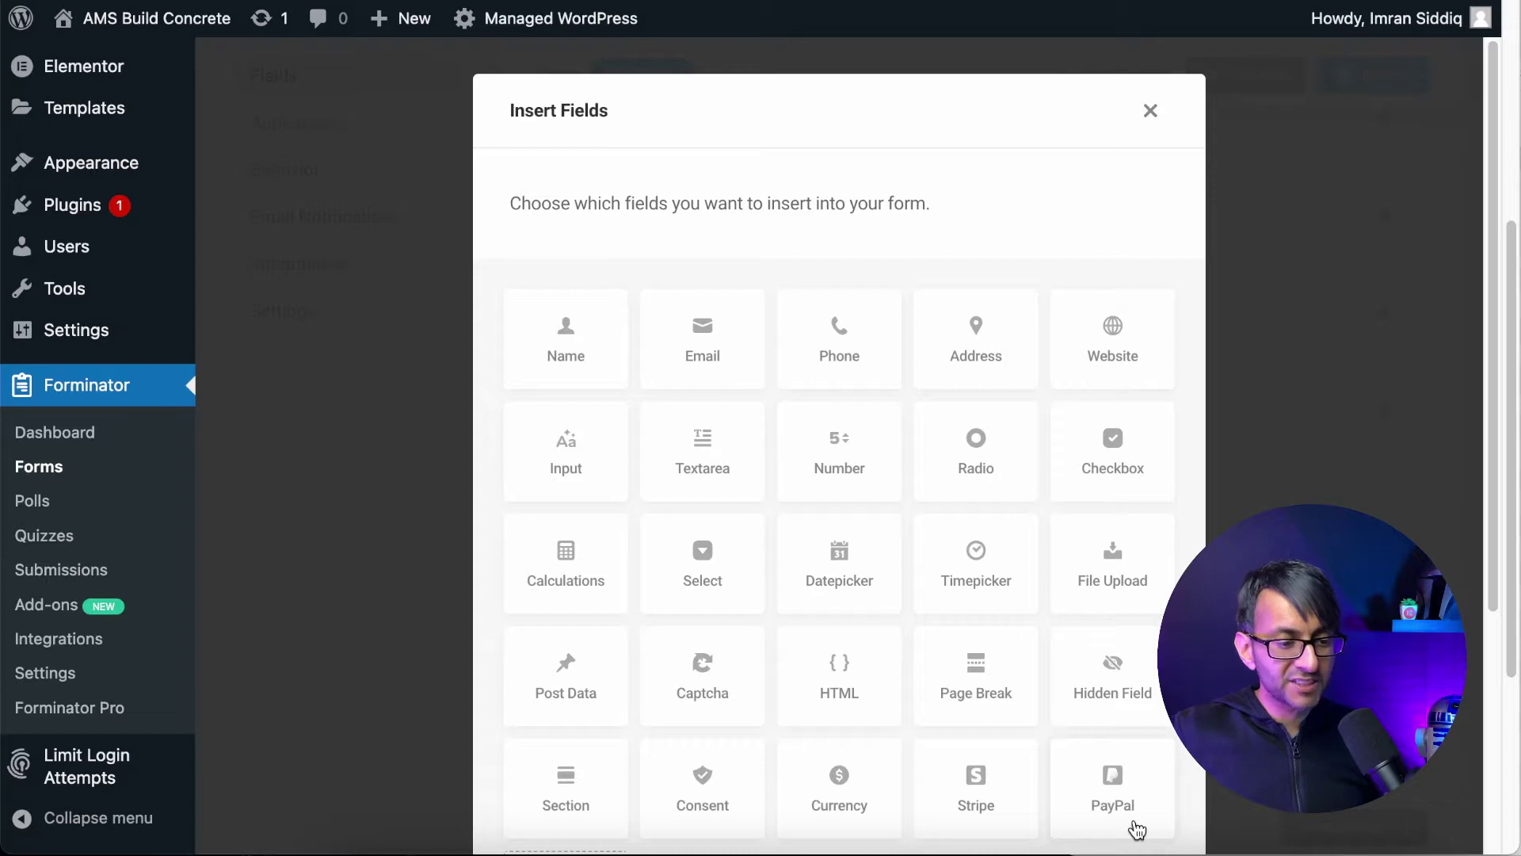
scroll(1136, 824, down, 4)
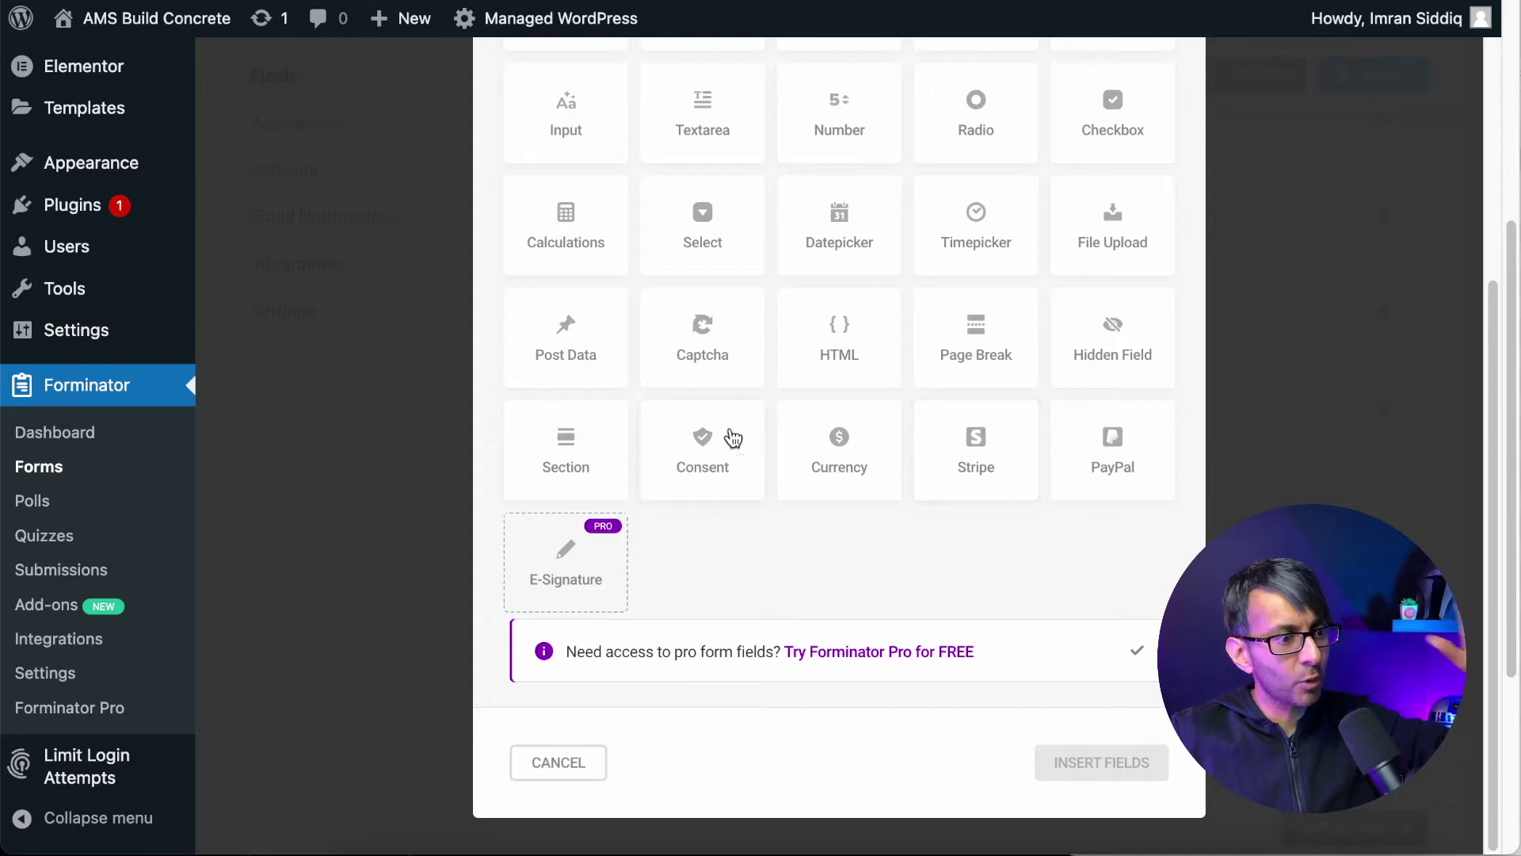
scroll(865, 468, up, 3)
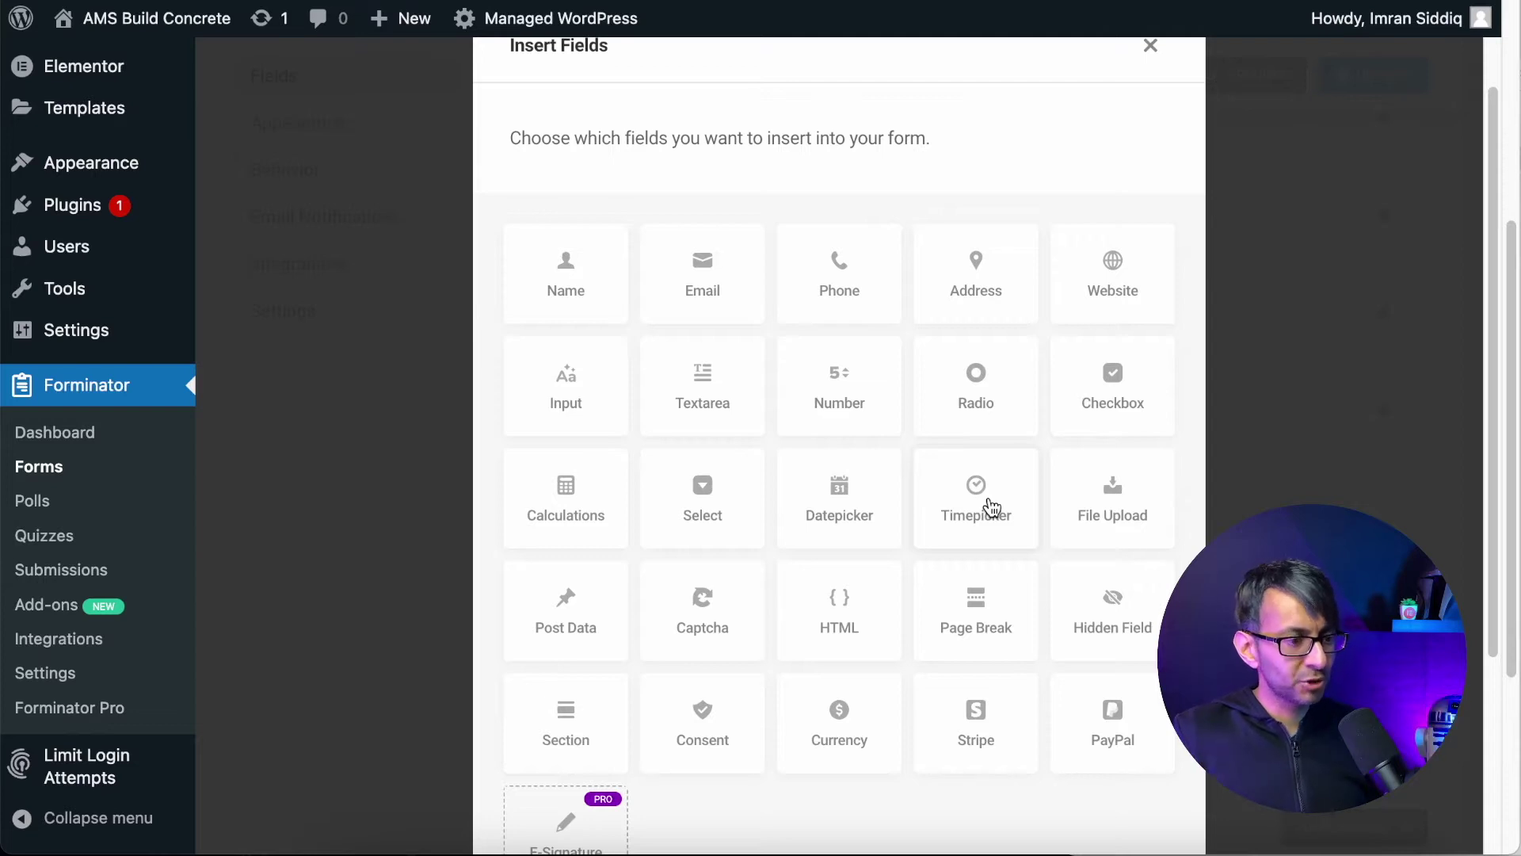
scroll(1014, 172, up, 1)
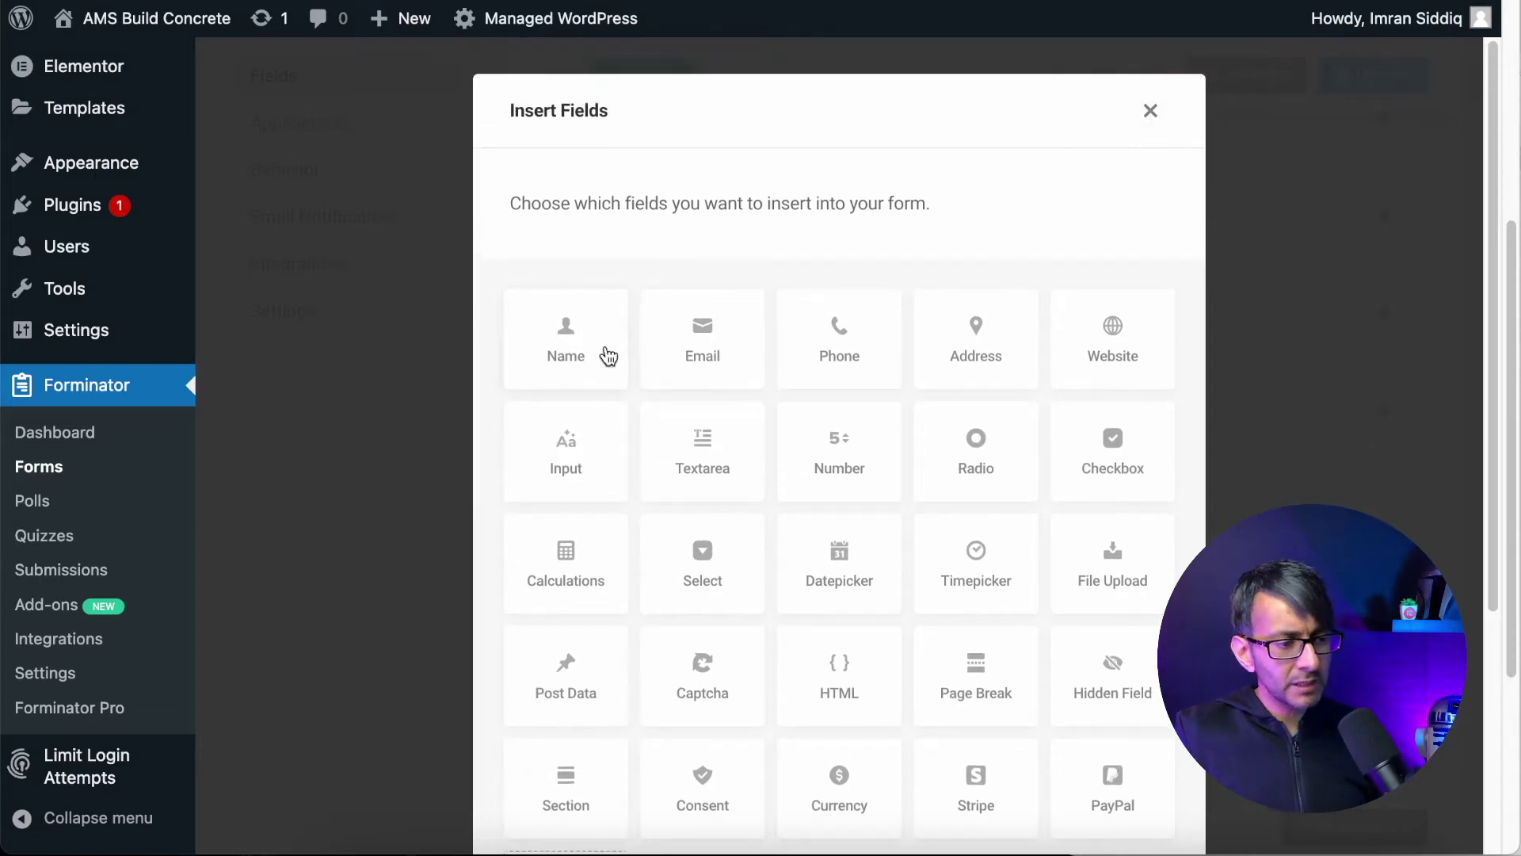
click(566, 342)
scroll(967, 628, down, 3)
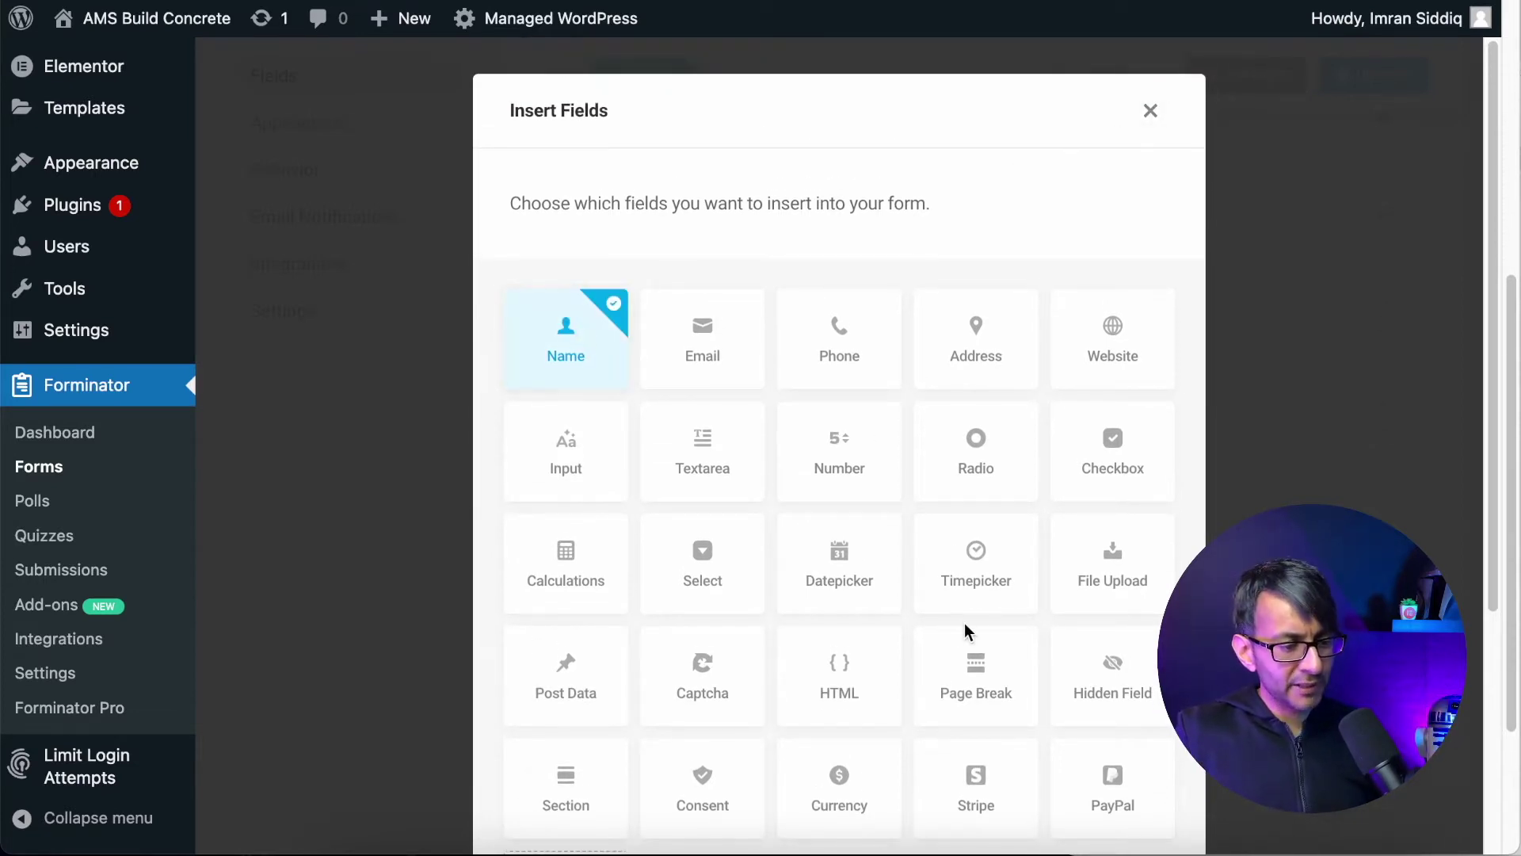
click(705, 345)
scroll(1156, 602, down, 4)
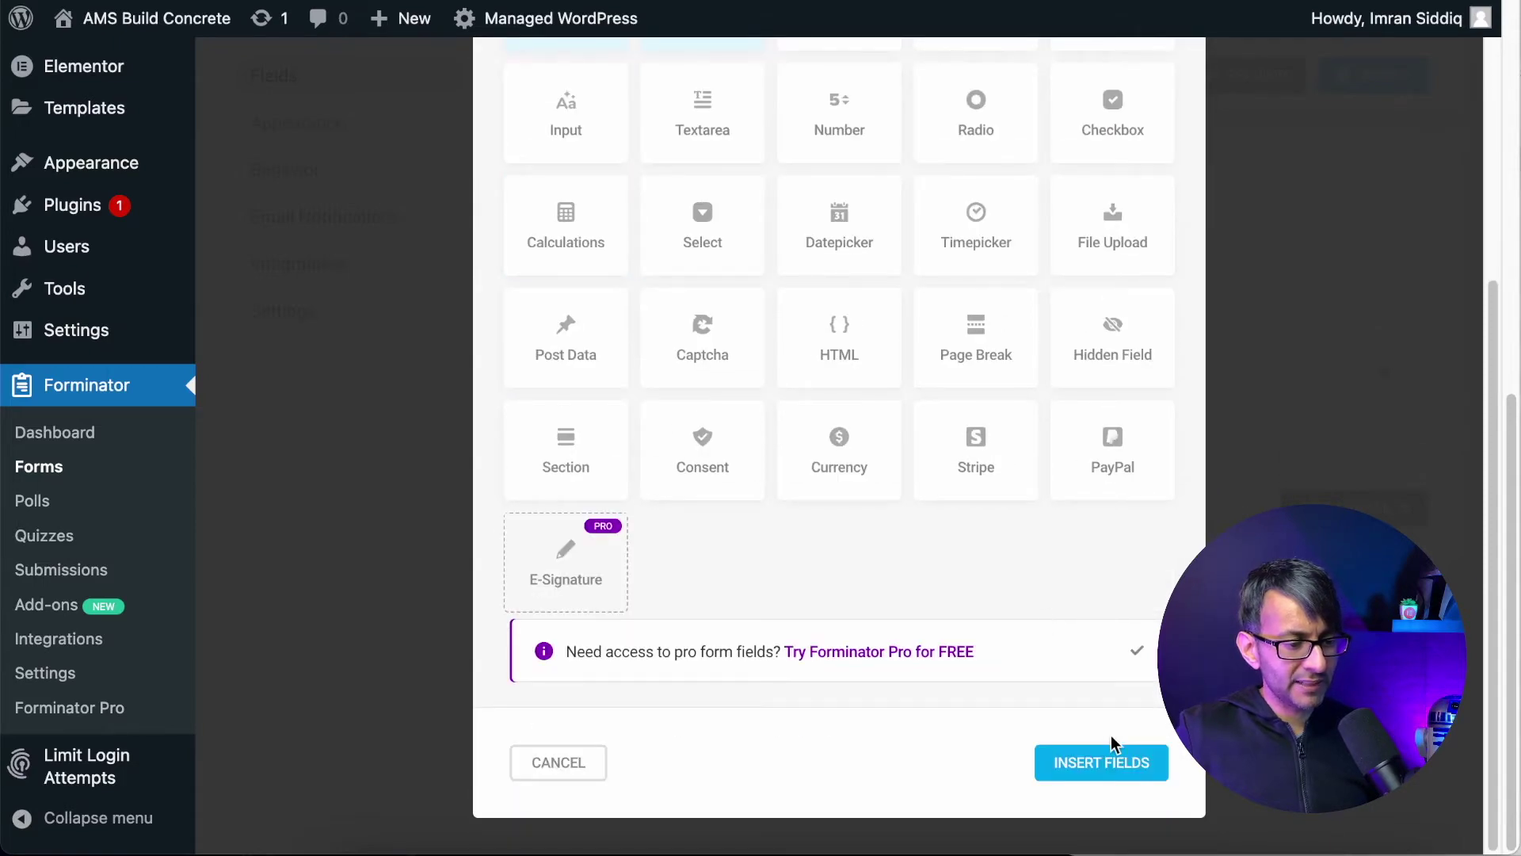
click(1103, 759)
- Move the Name field around the layout and briefly view the Email Address settings
scroll(1054, 630, down, 2)
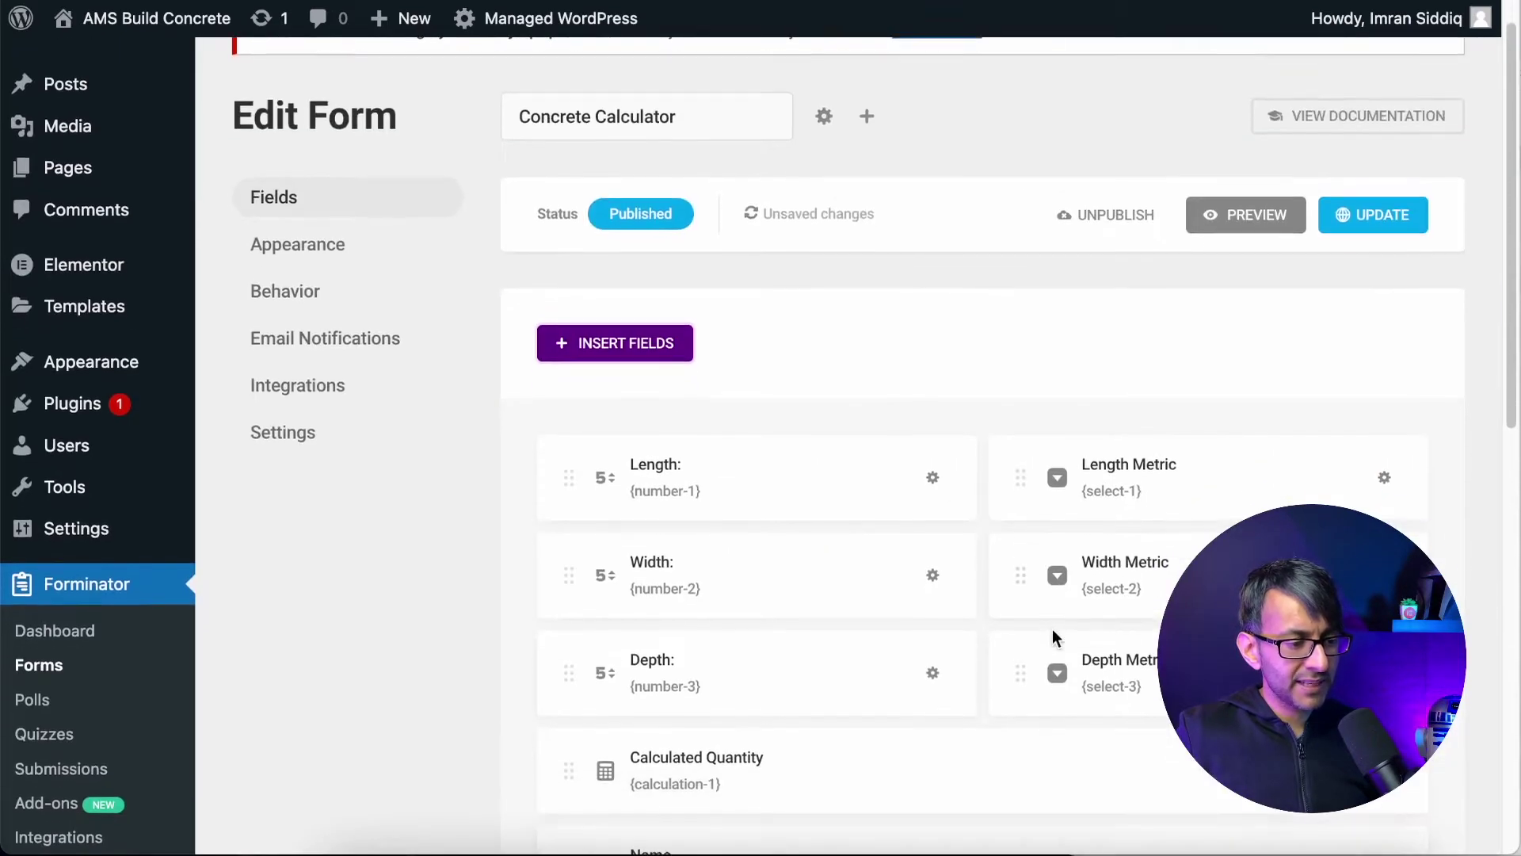
scroll(1505, 340, down, 3)
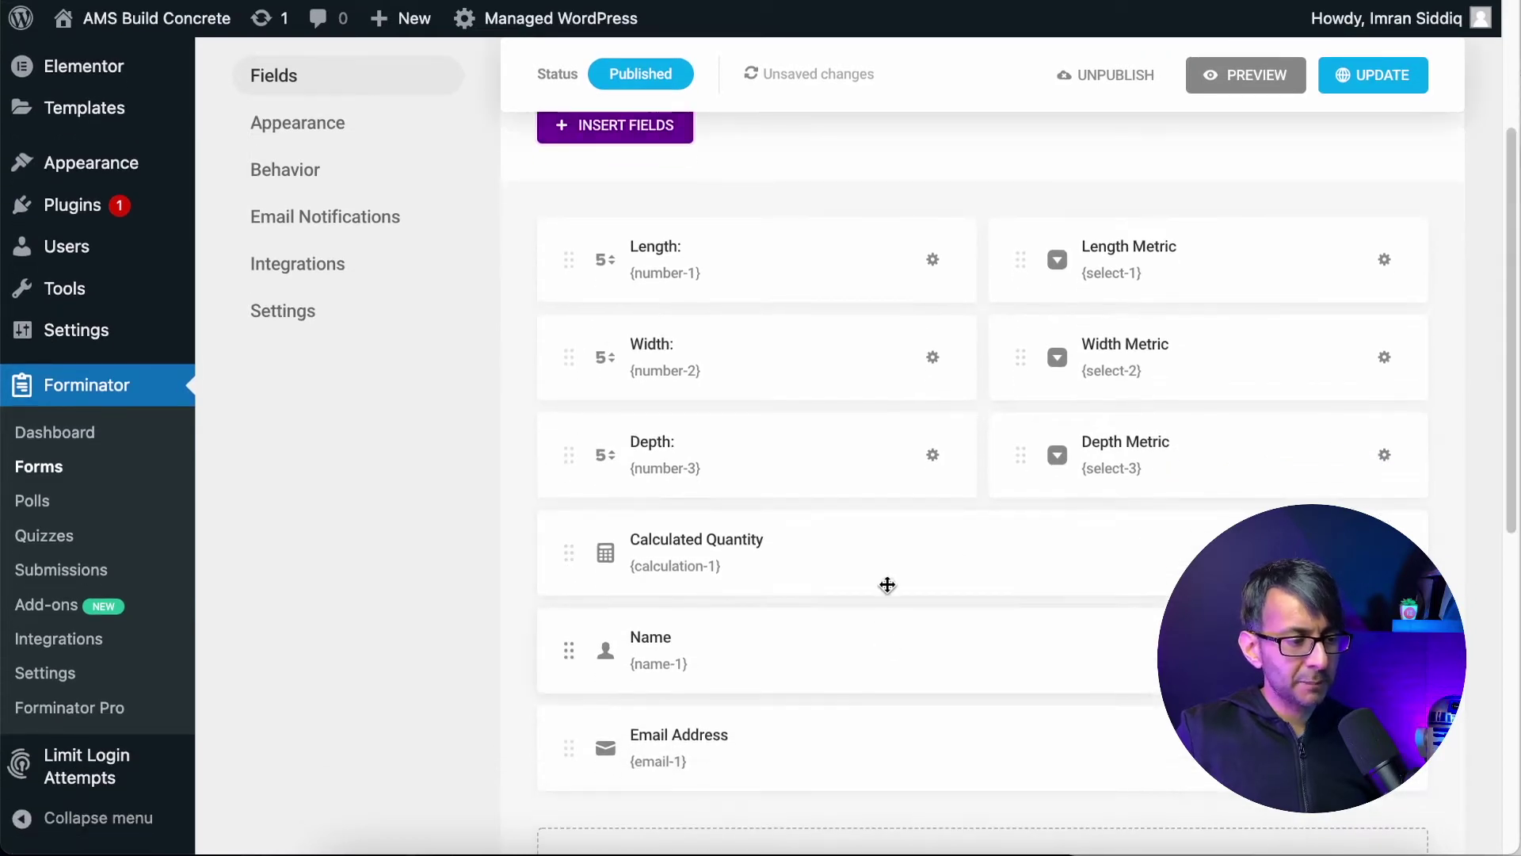
drag(887, 585, 750, 675)
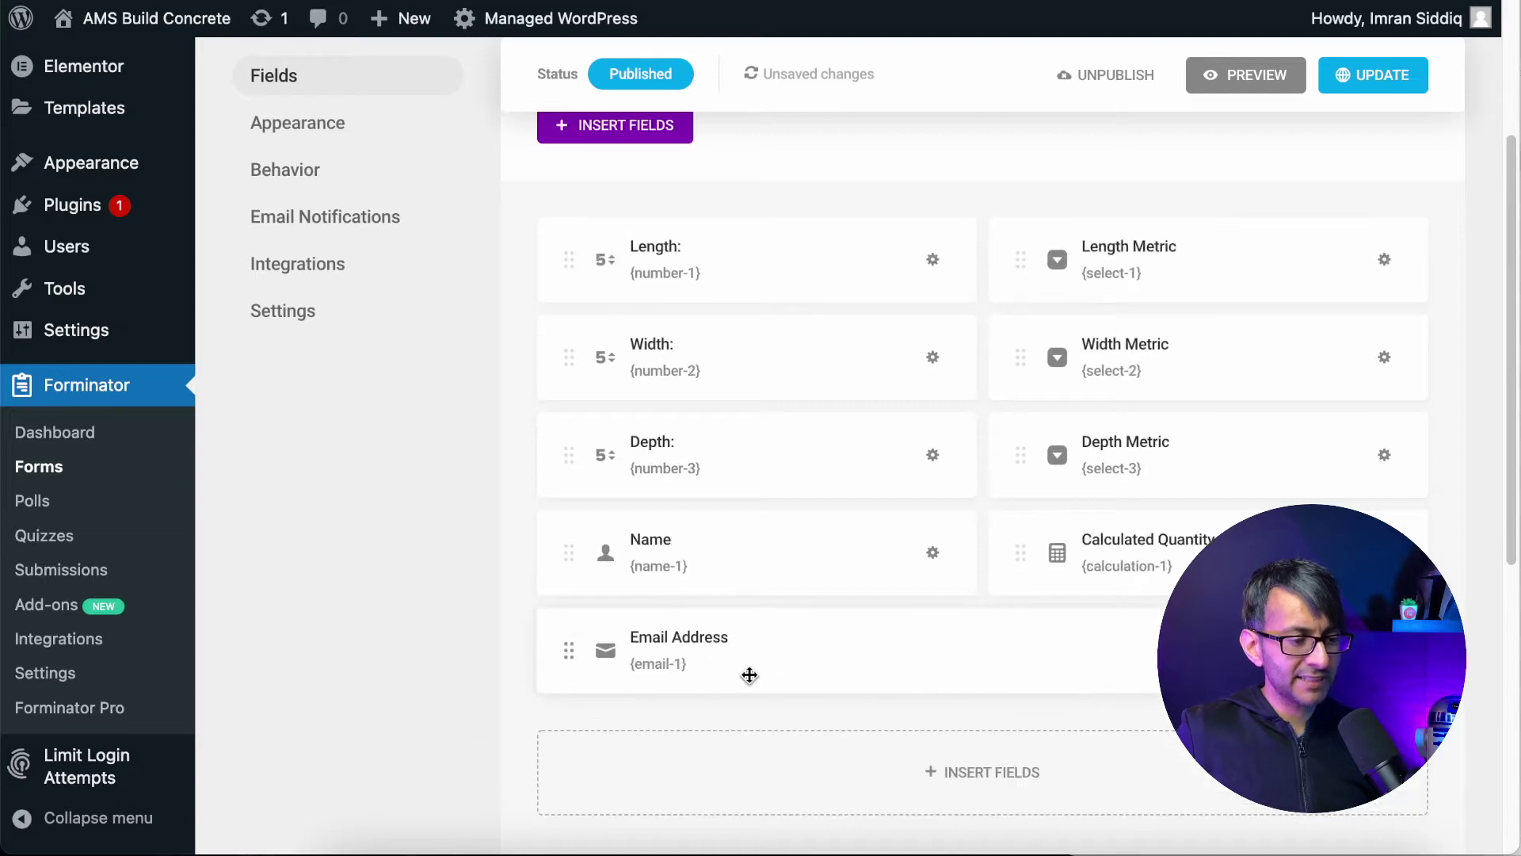
mouse_move(676, 547)
mouse_down()
mouse_move(1125, 550)
mouse_move(686, 542)
mouse_up()
drag(656, 639, 1205, 547)
click(1204, 546)
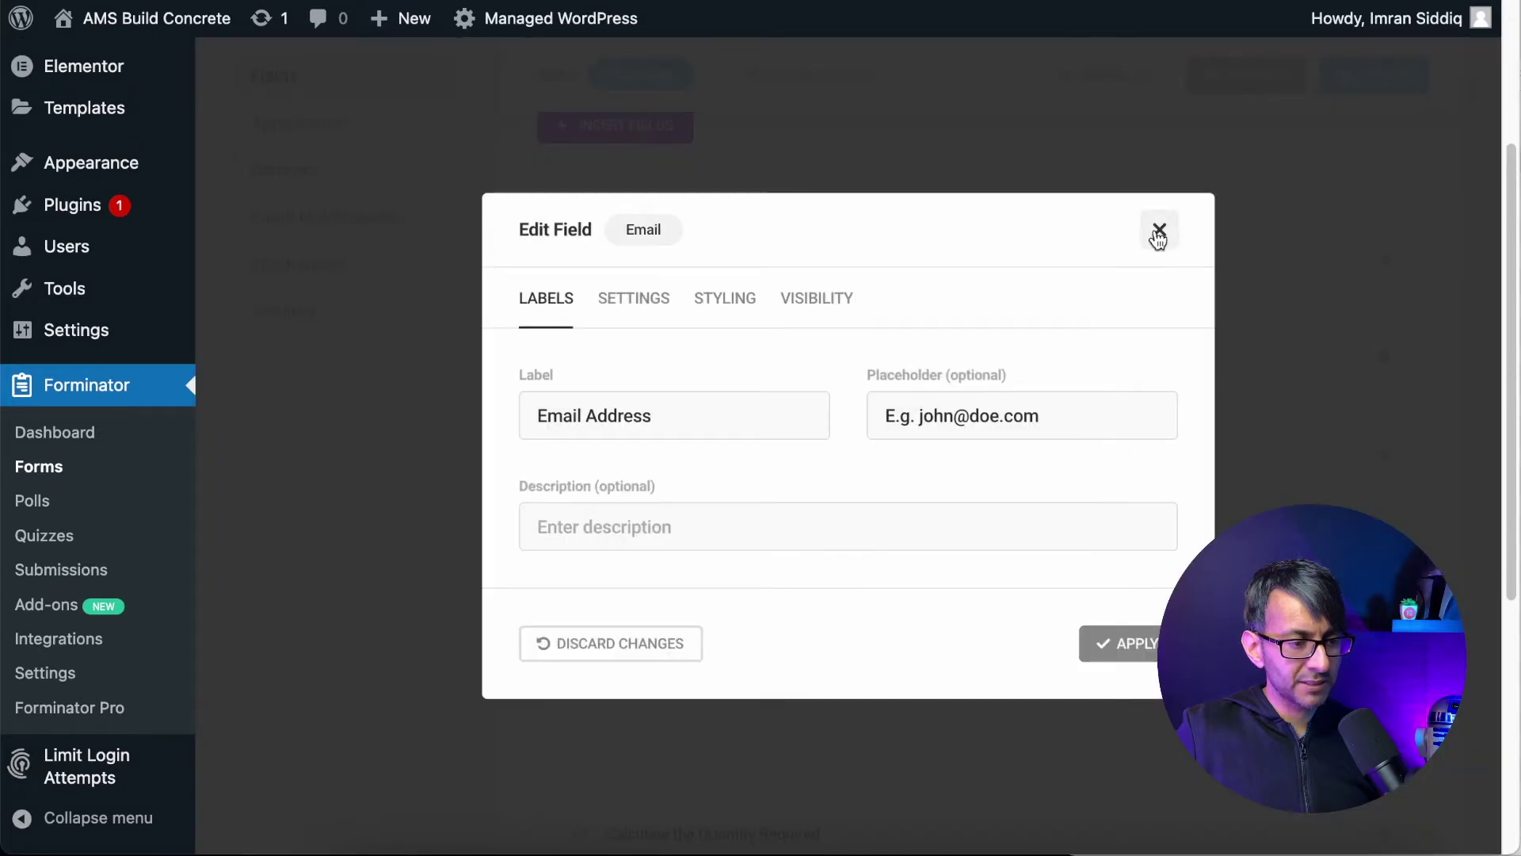
click(1158, 231)
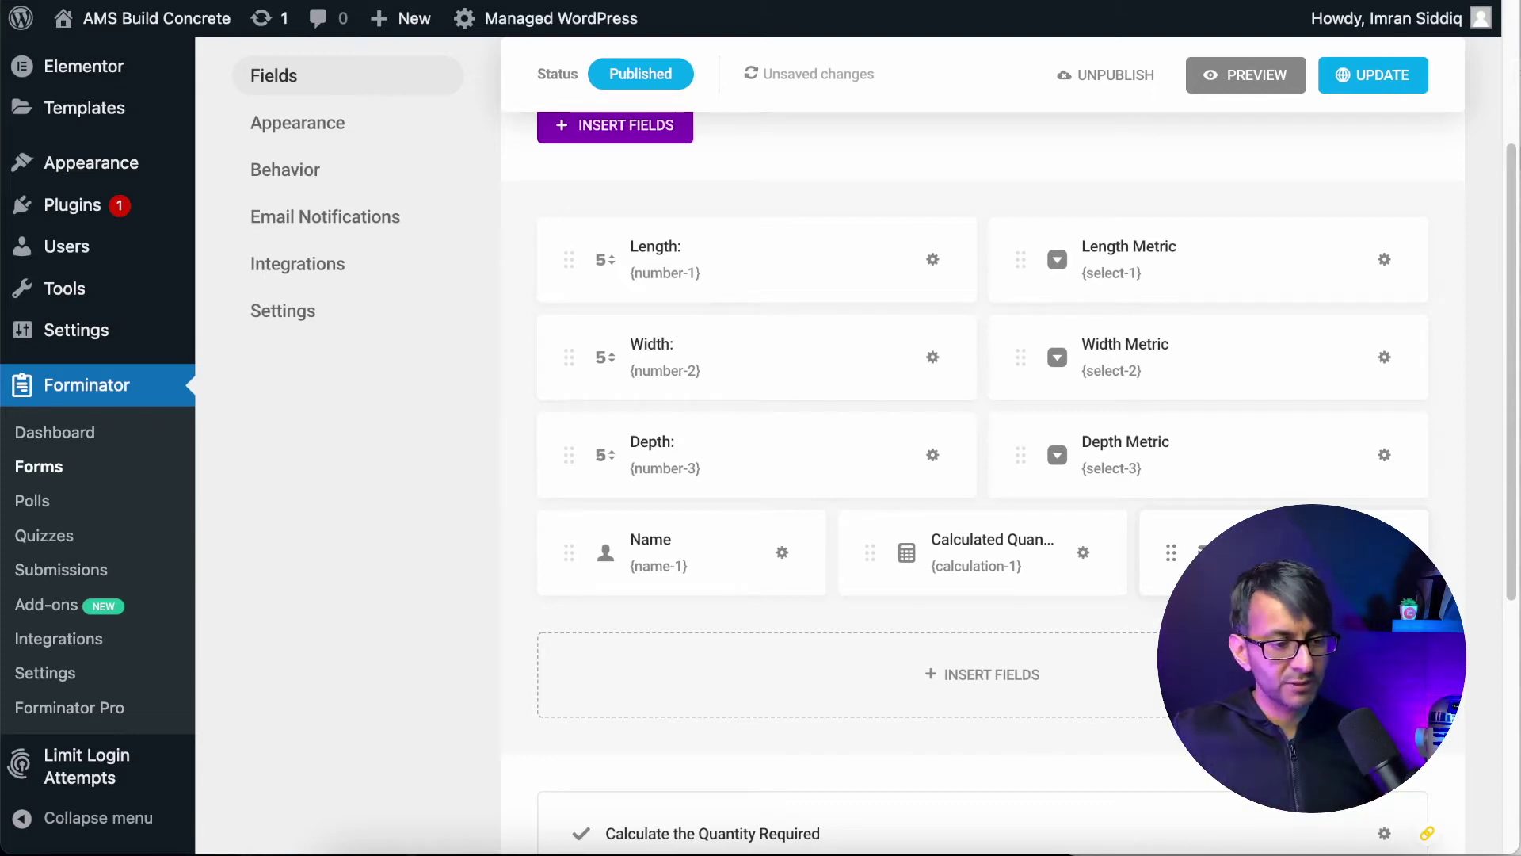
- Delete the Email Address and Name fields, confirming each deletion
click(1165, 593)
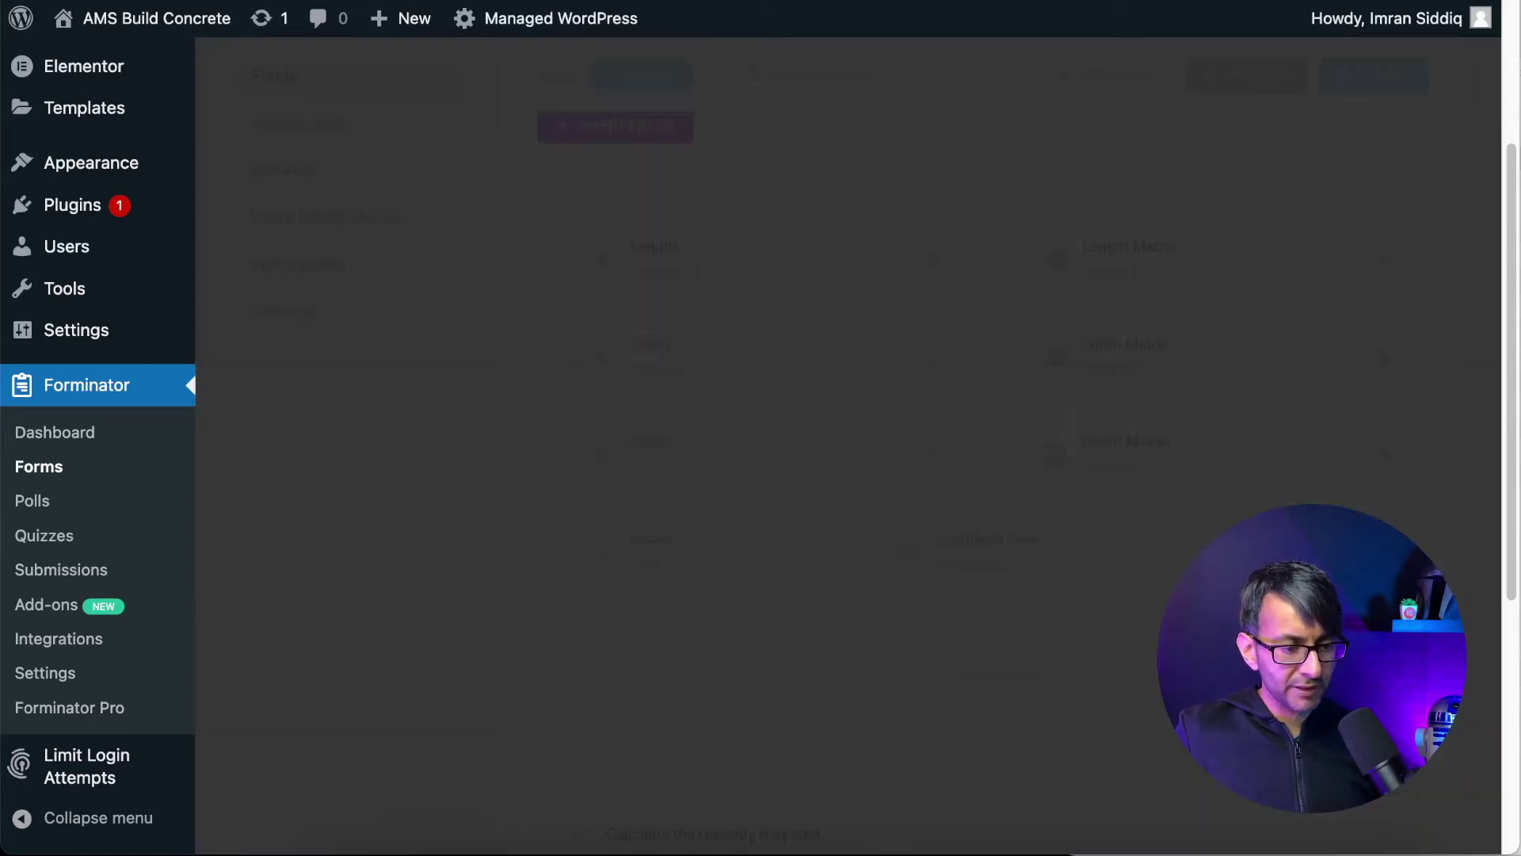
click(905, 537)
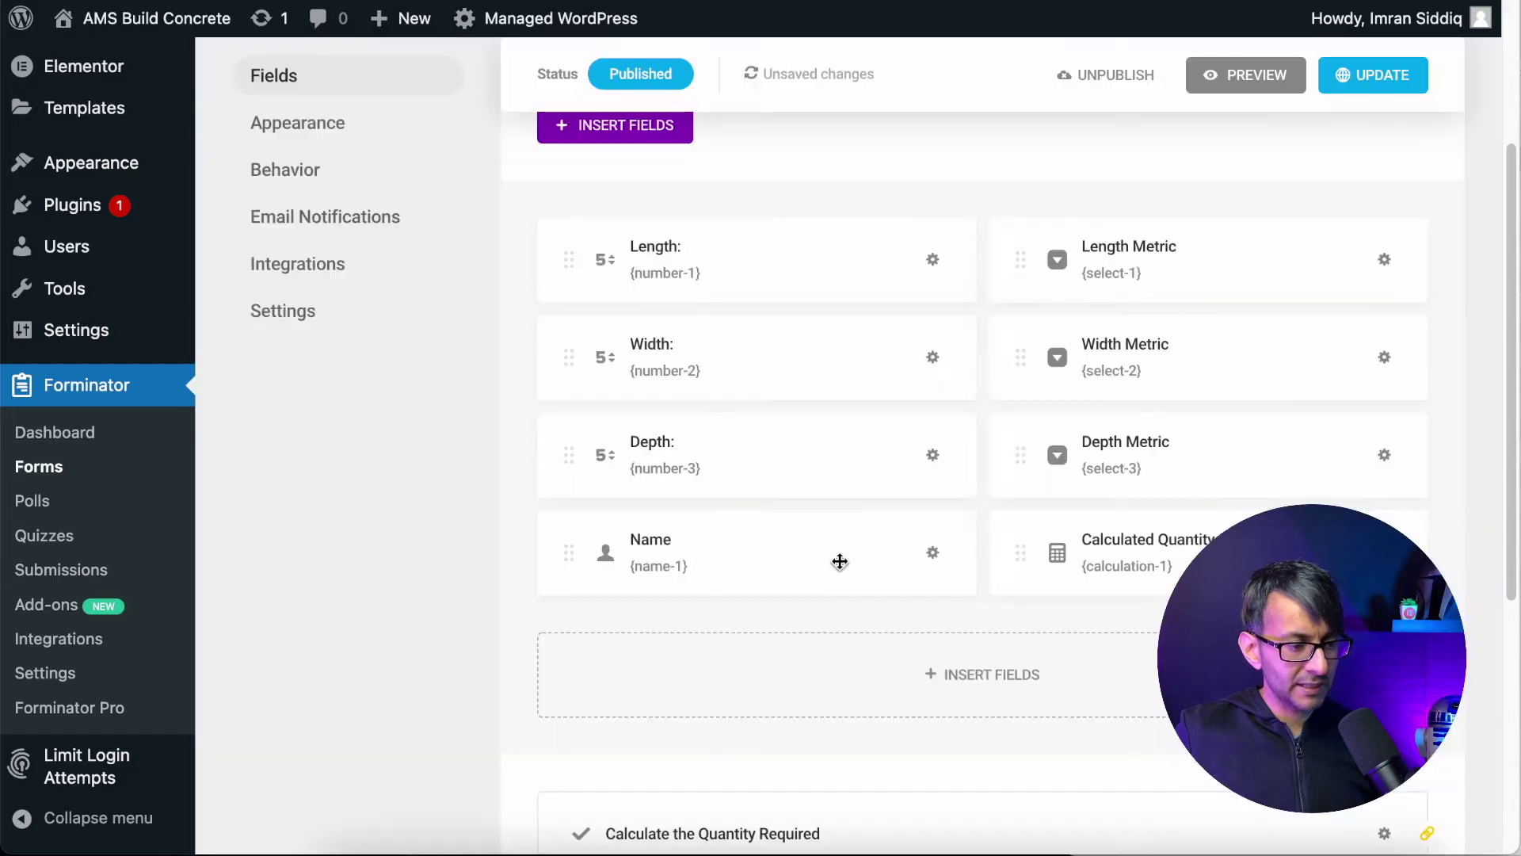
click(933, 552)
click(872, 701)
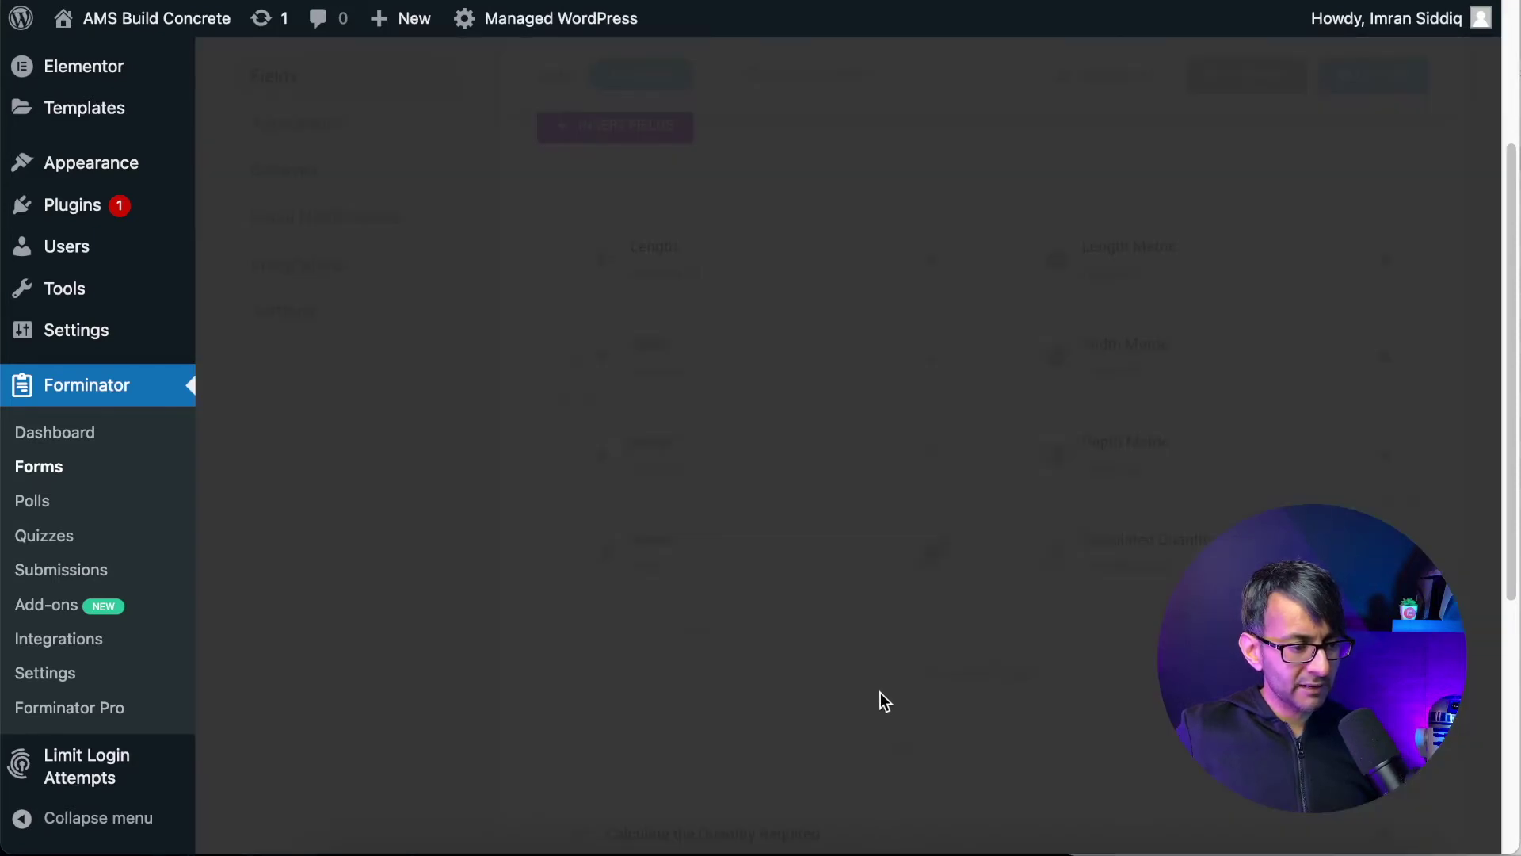
click(938, 540)
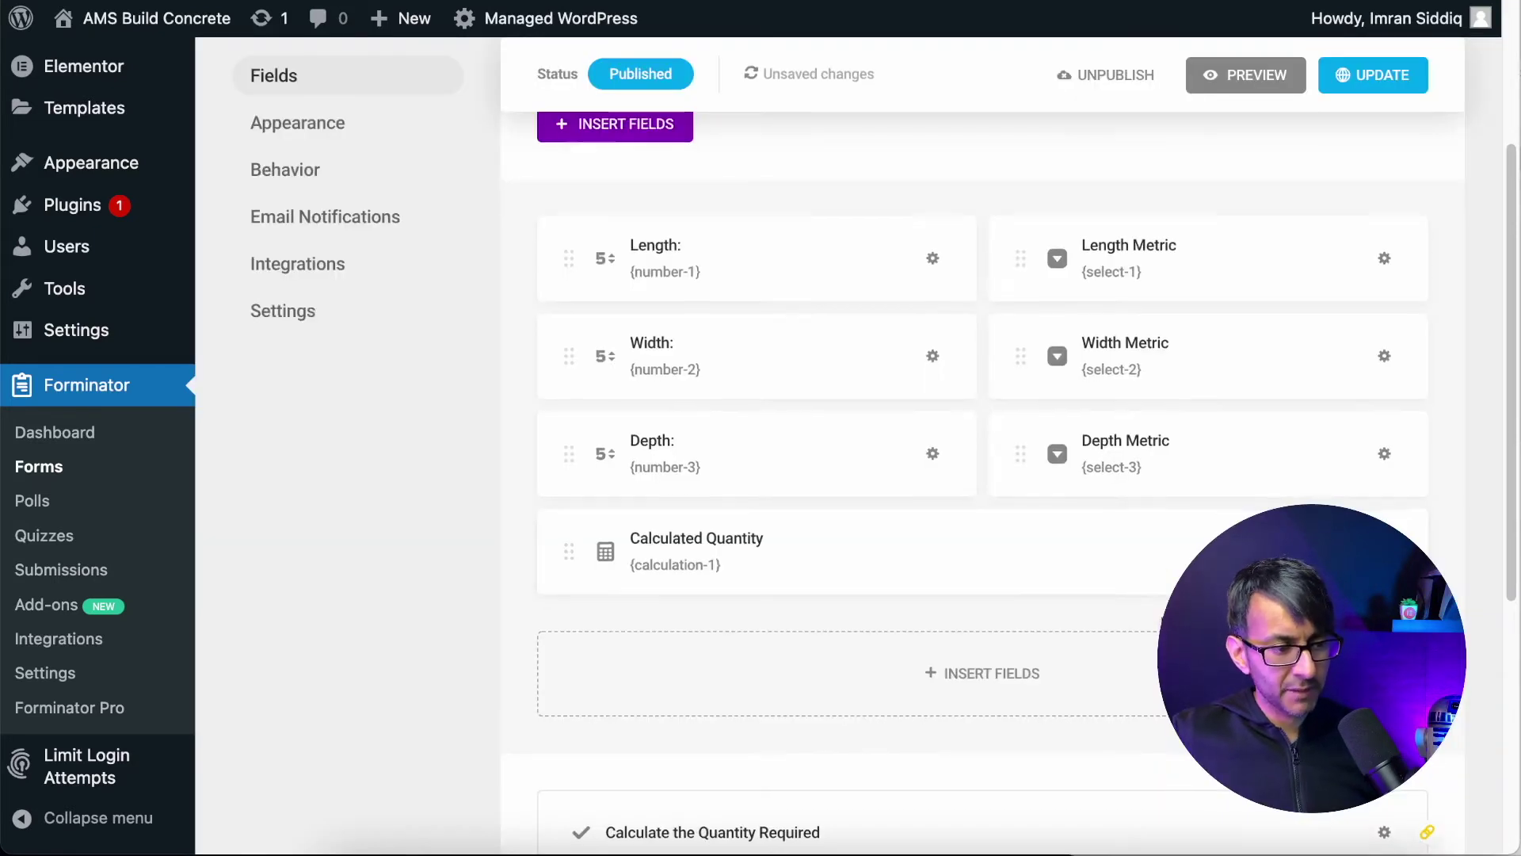
scroll(1189, 539, up, 2)
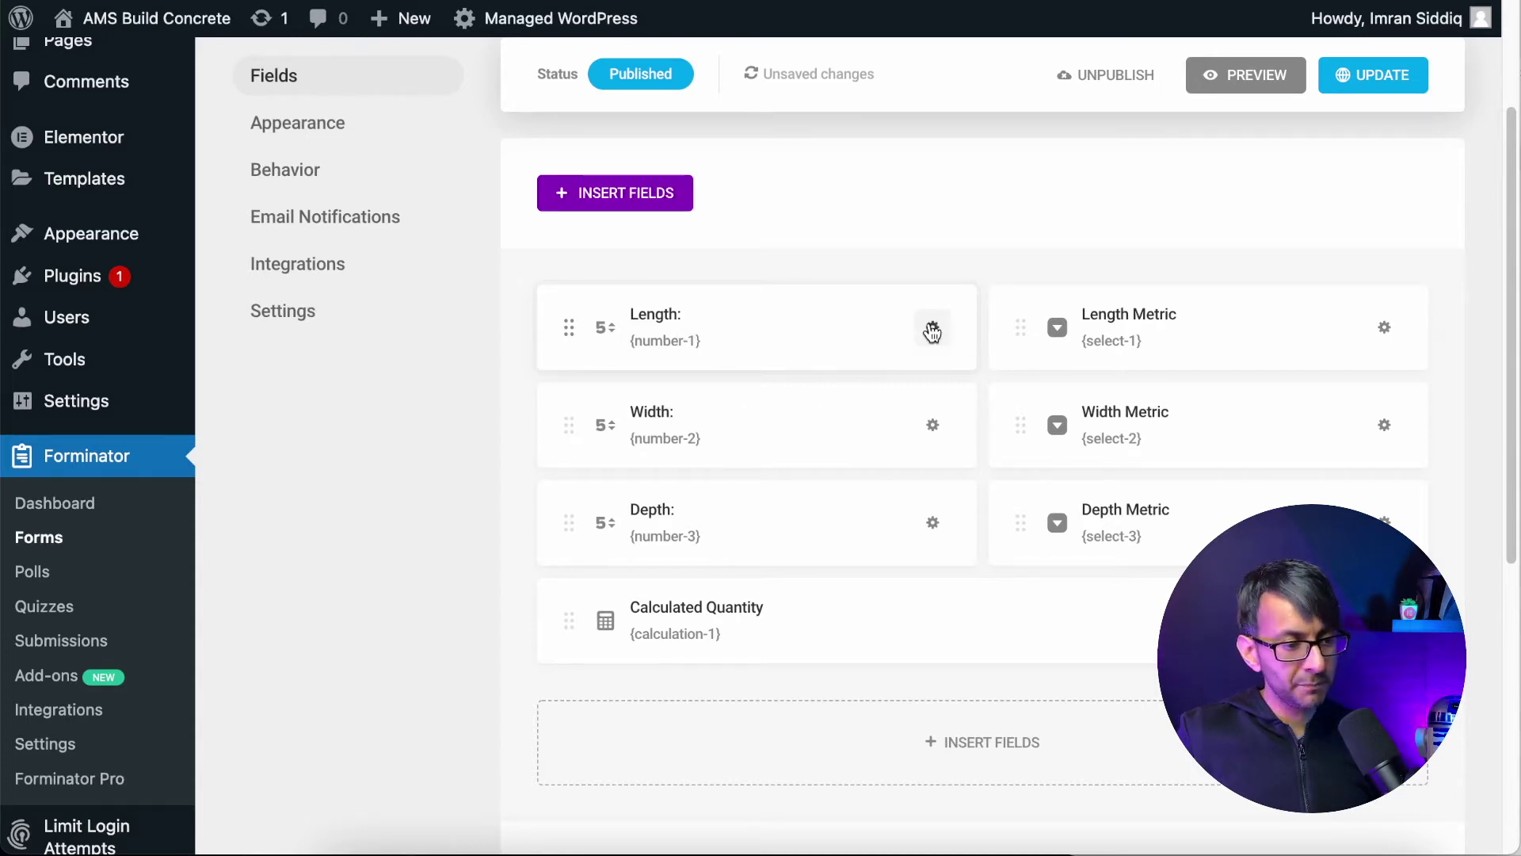
click(721, 325)
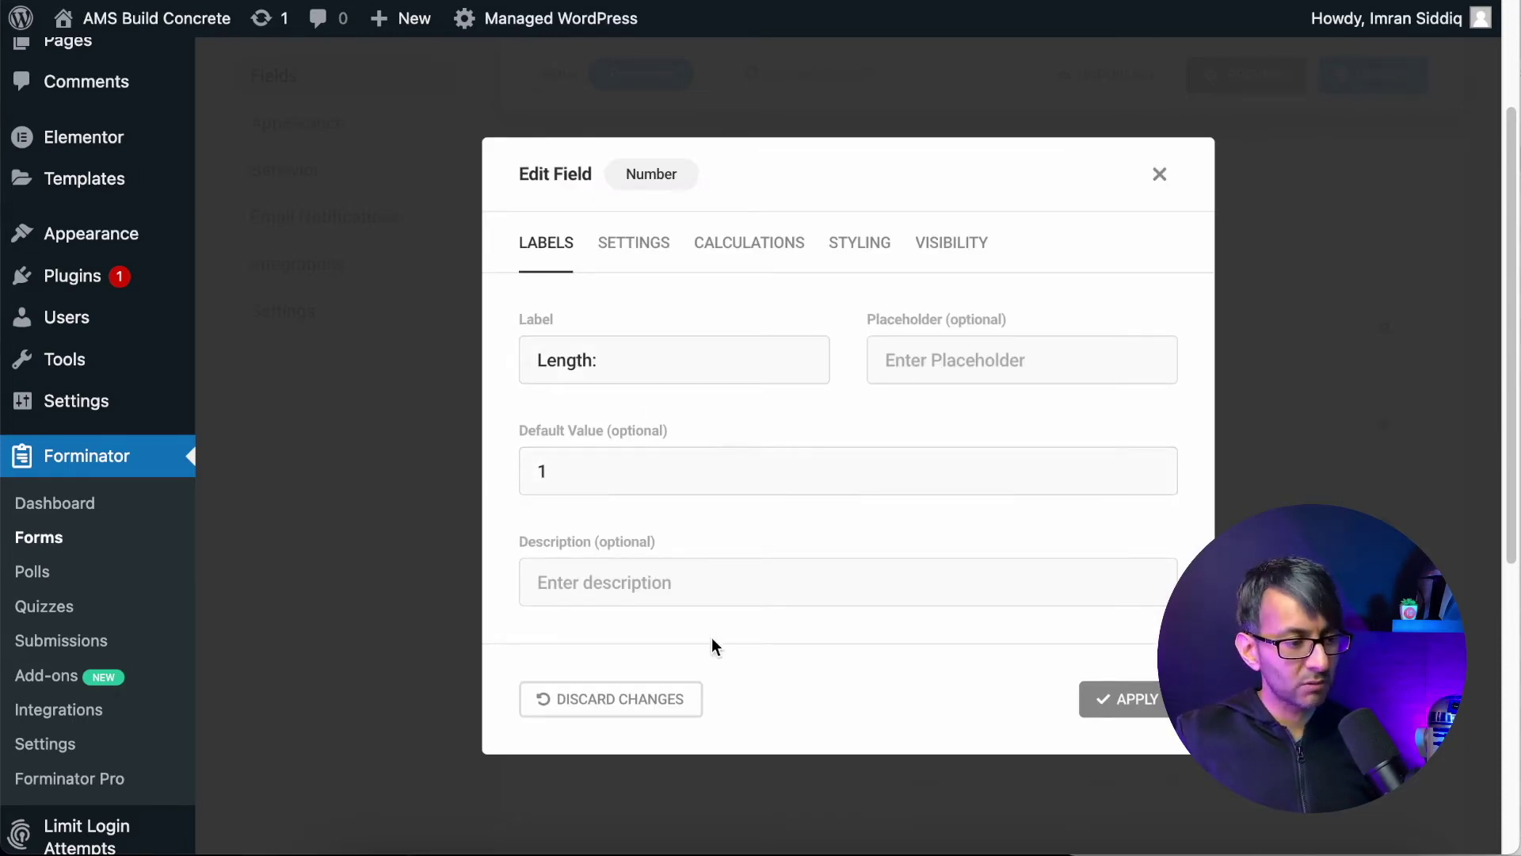
scroll(712, 637, down, 2)
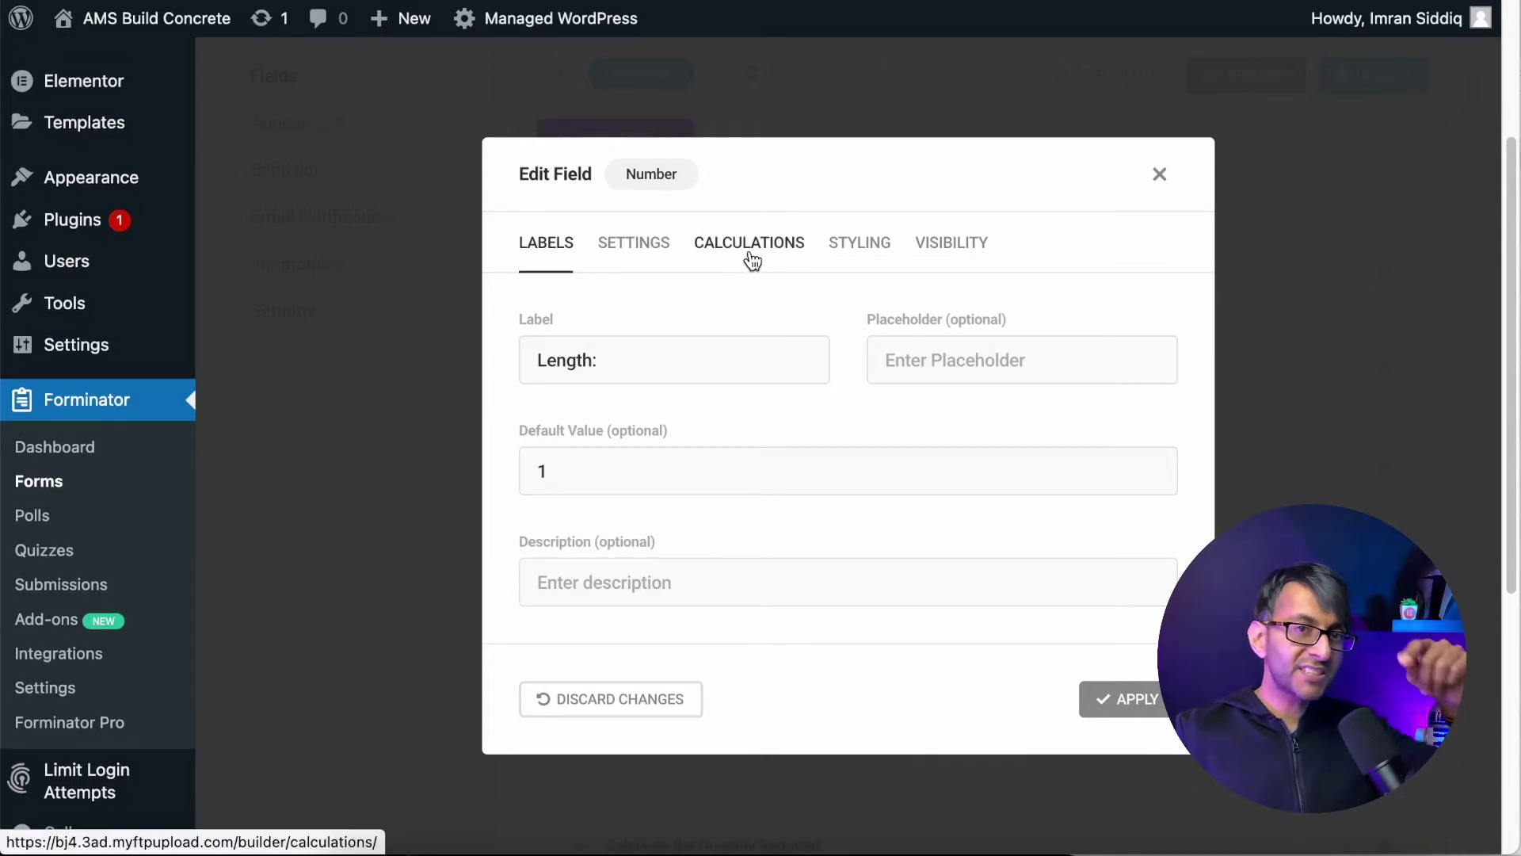
key(Escape)
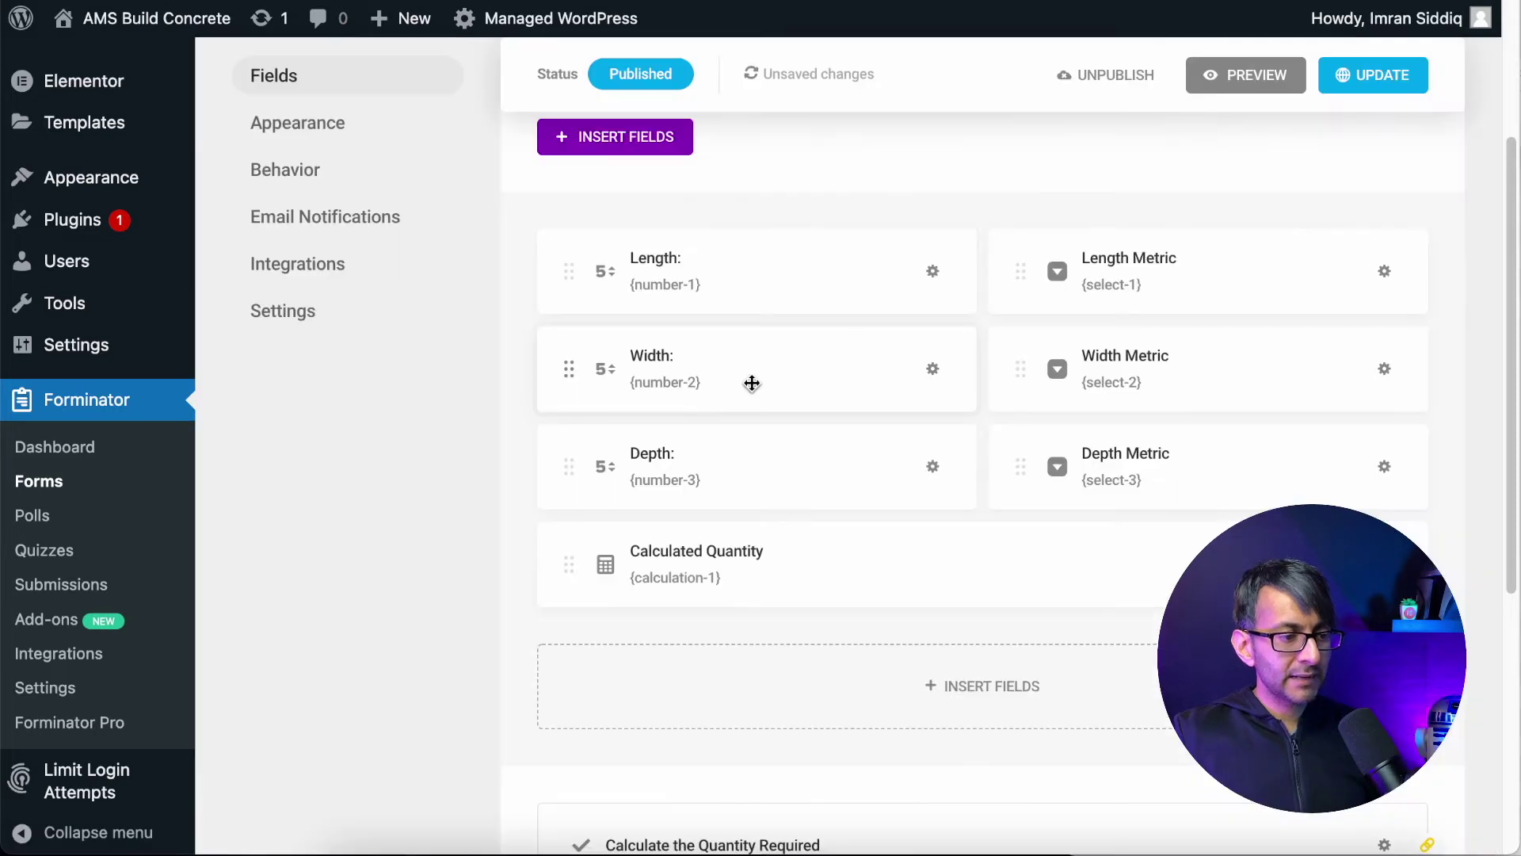
click(643, 367)
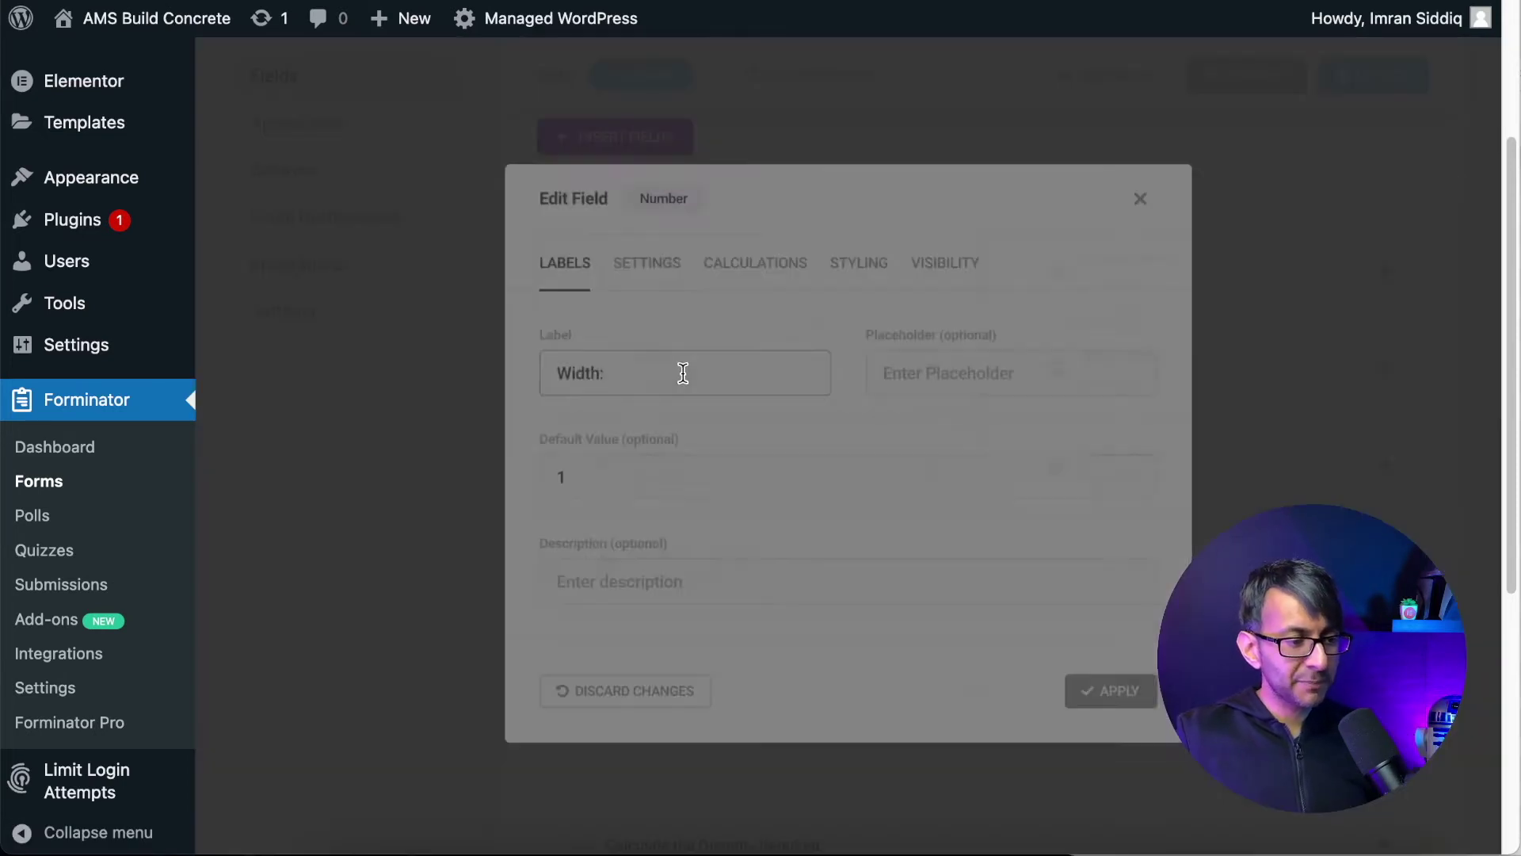
click(697, 370)
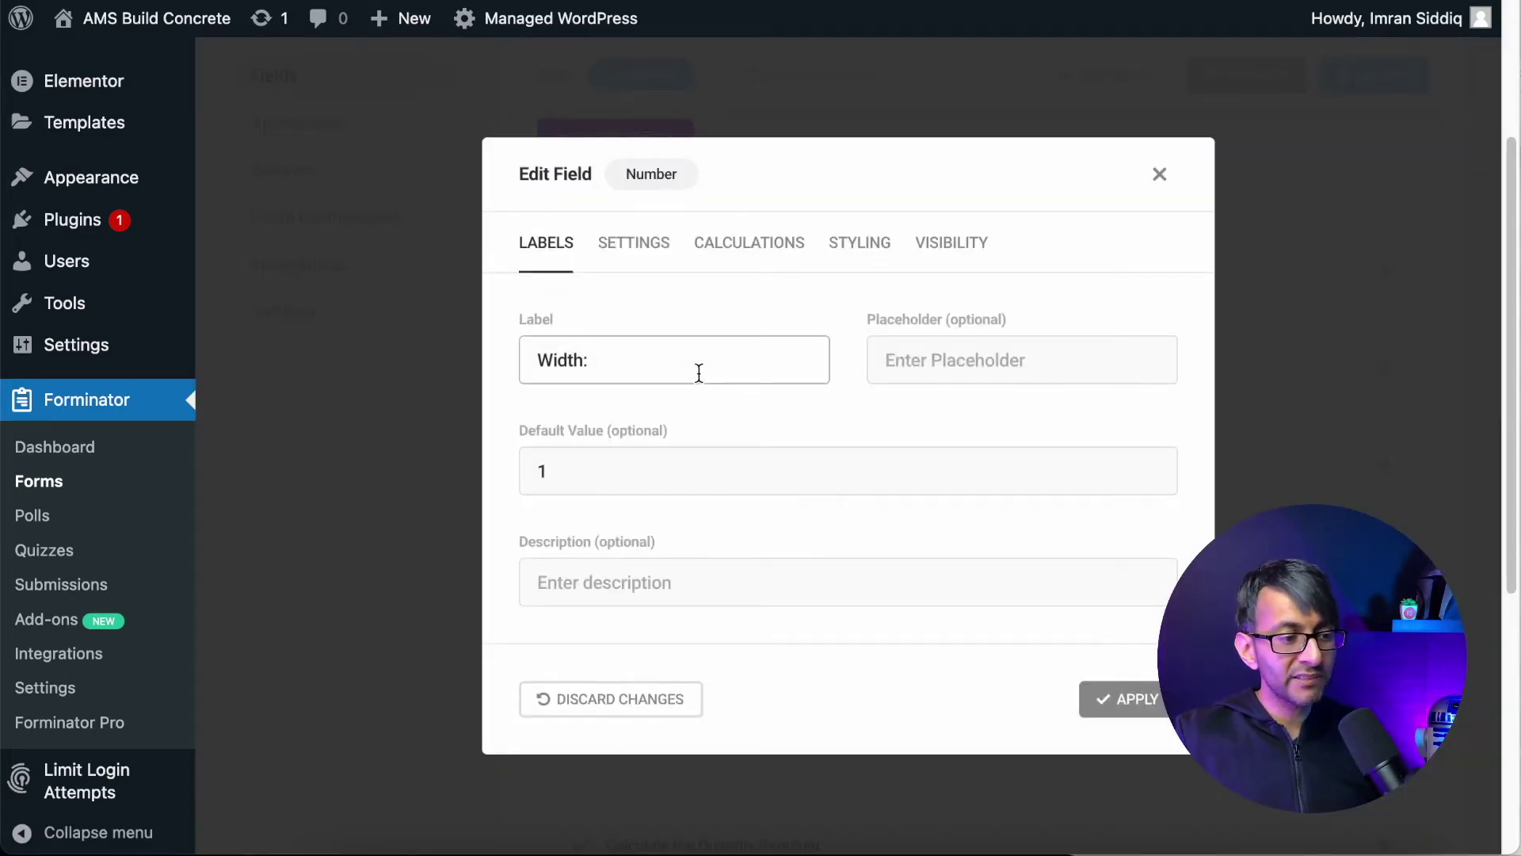
click(657, 248)
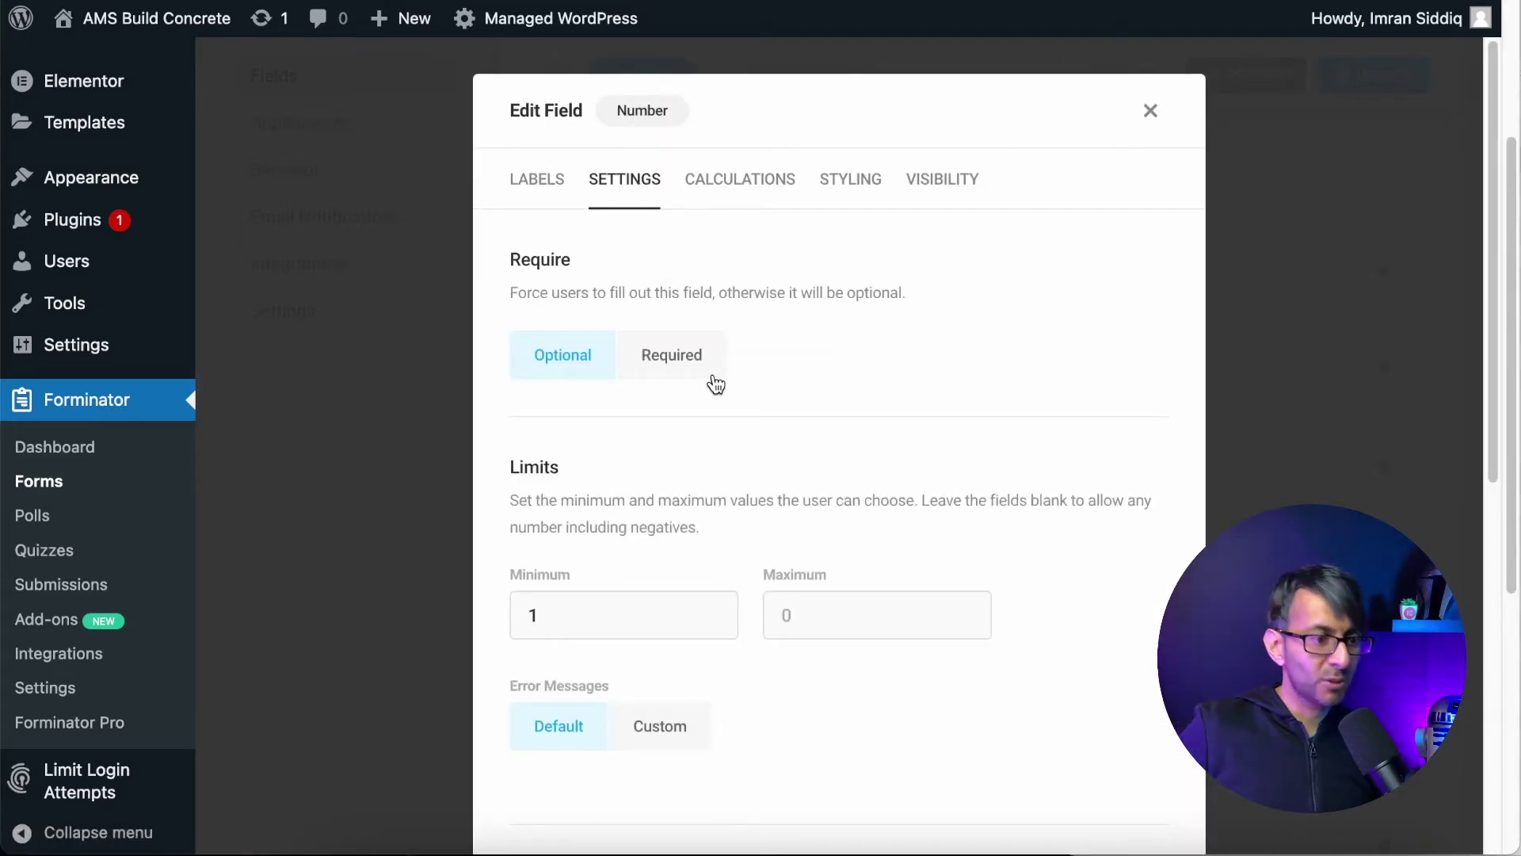
click(751, 186)
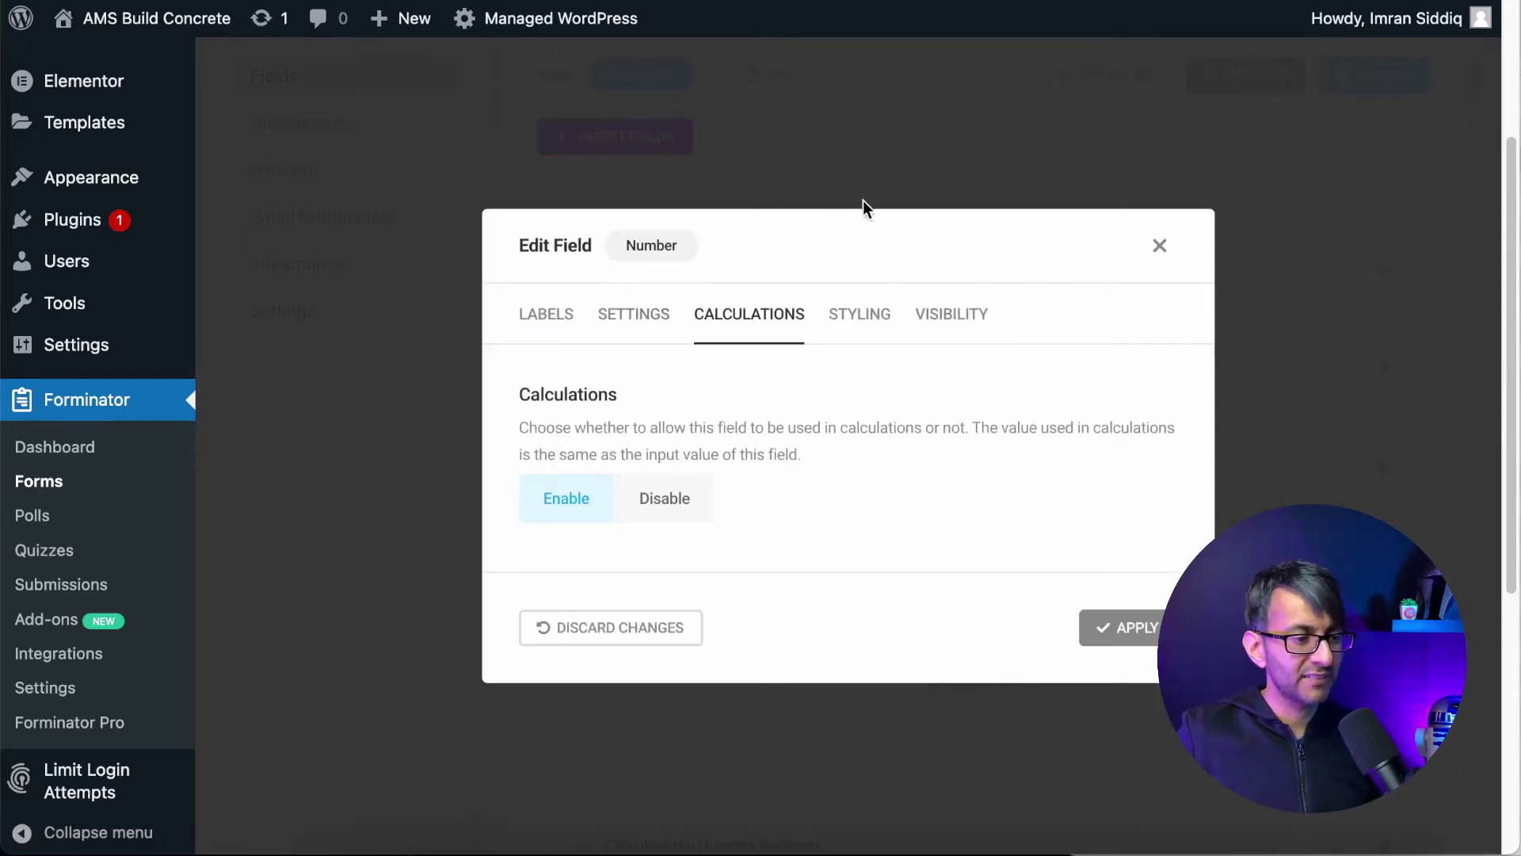
click(846, 319)
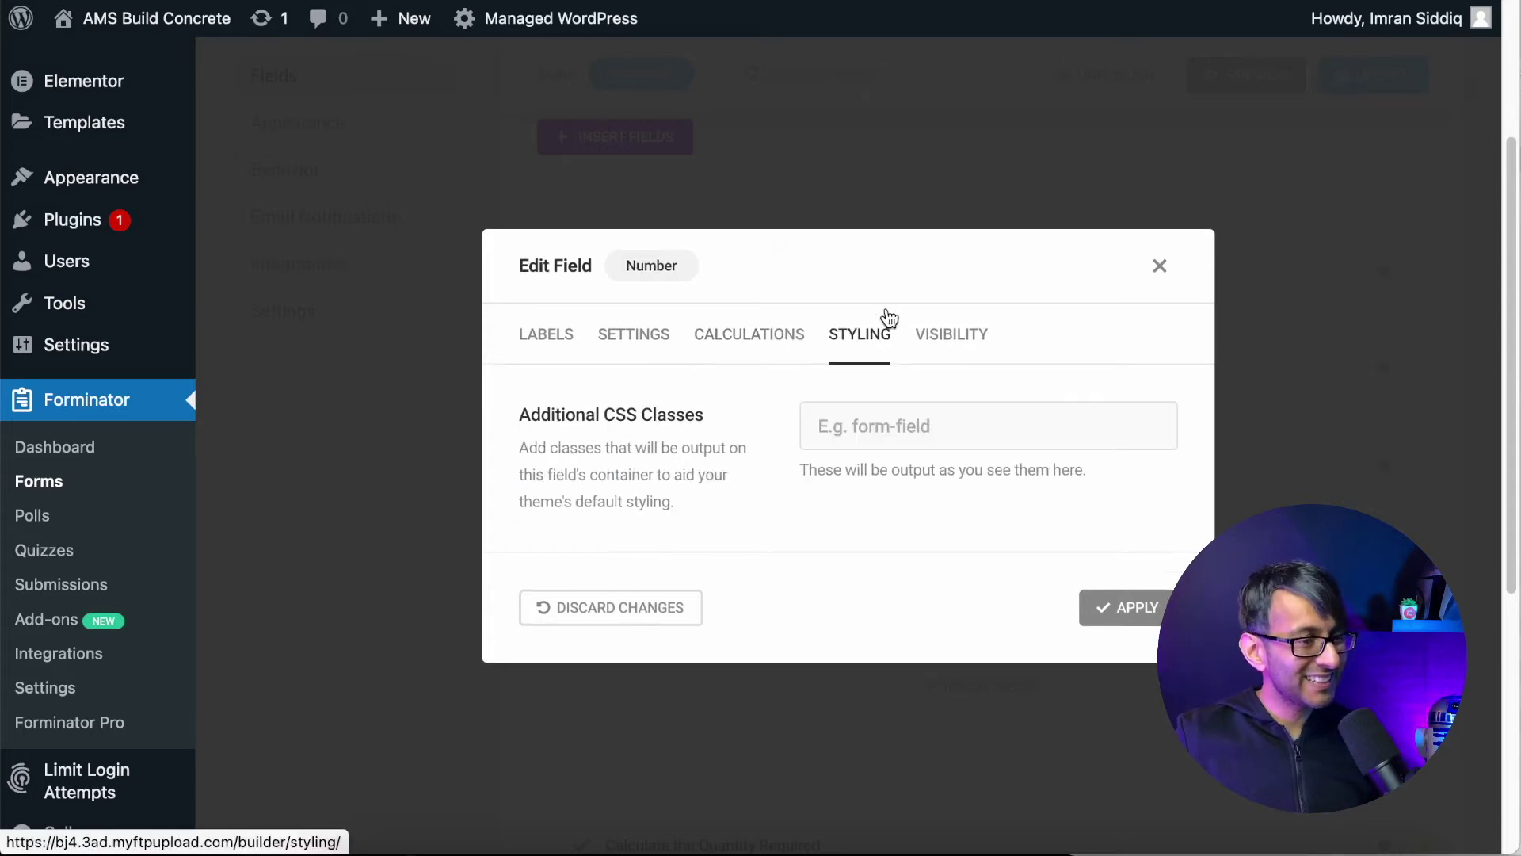
click(960, 344)
click(551, 180)
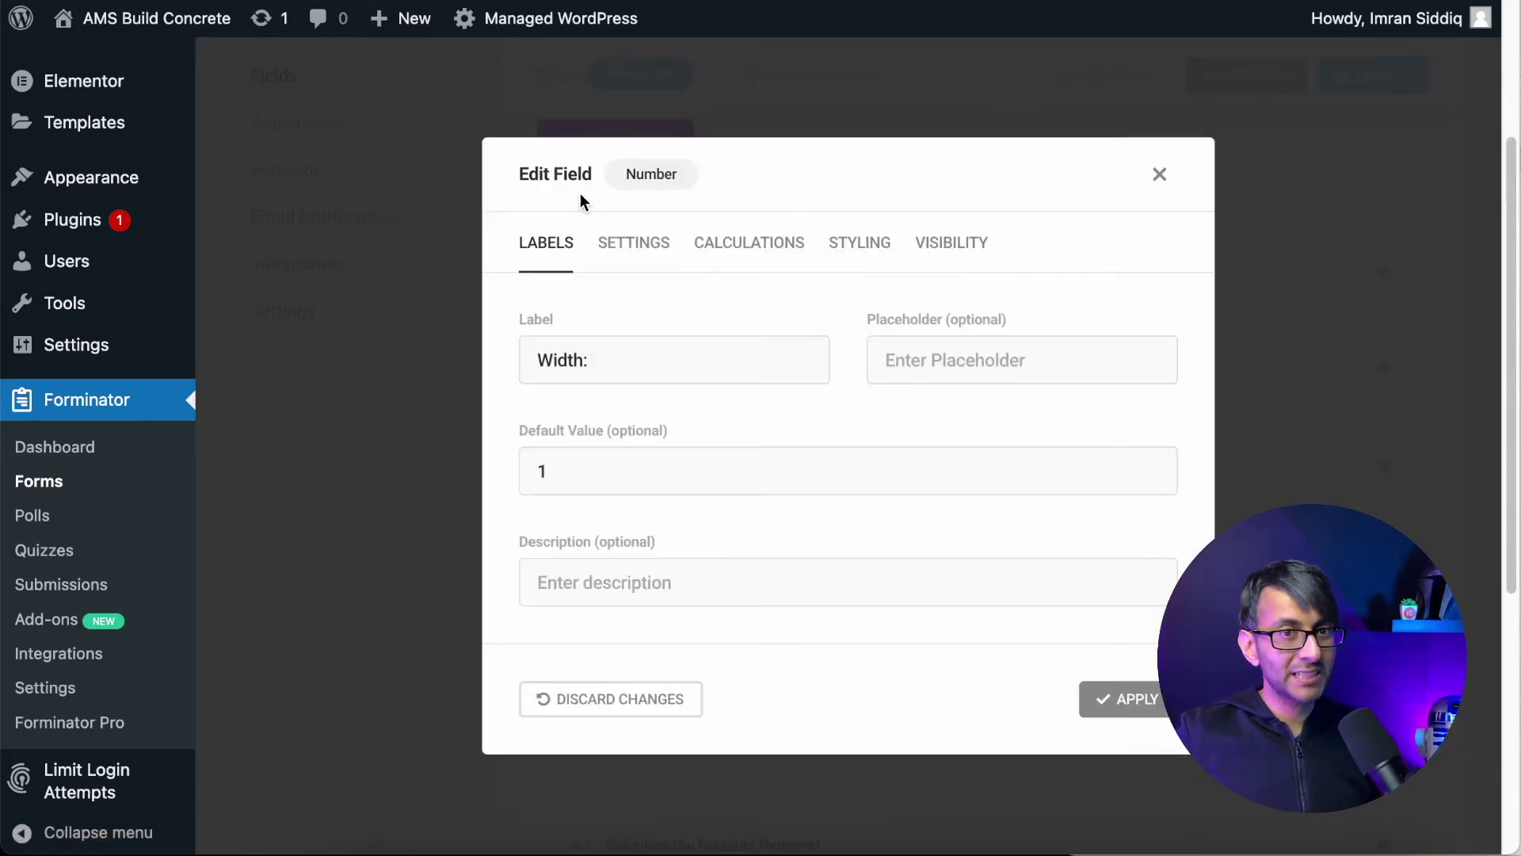
click(1160, 176)
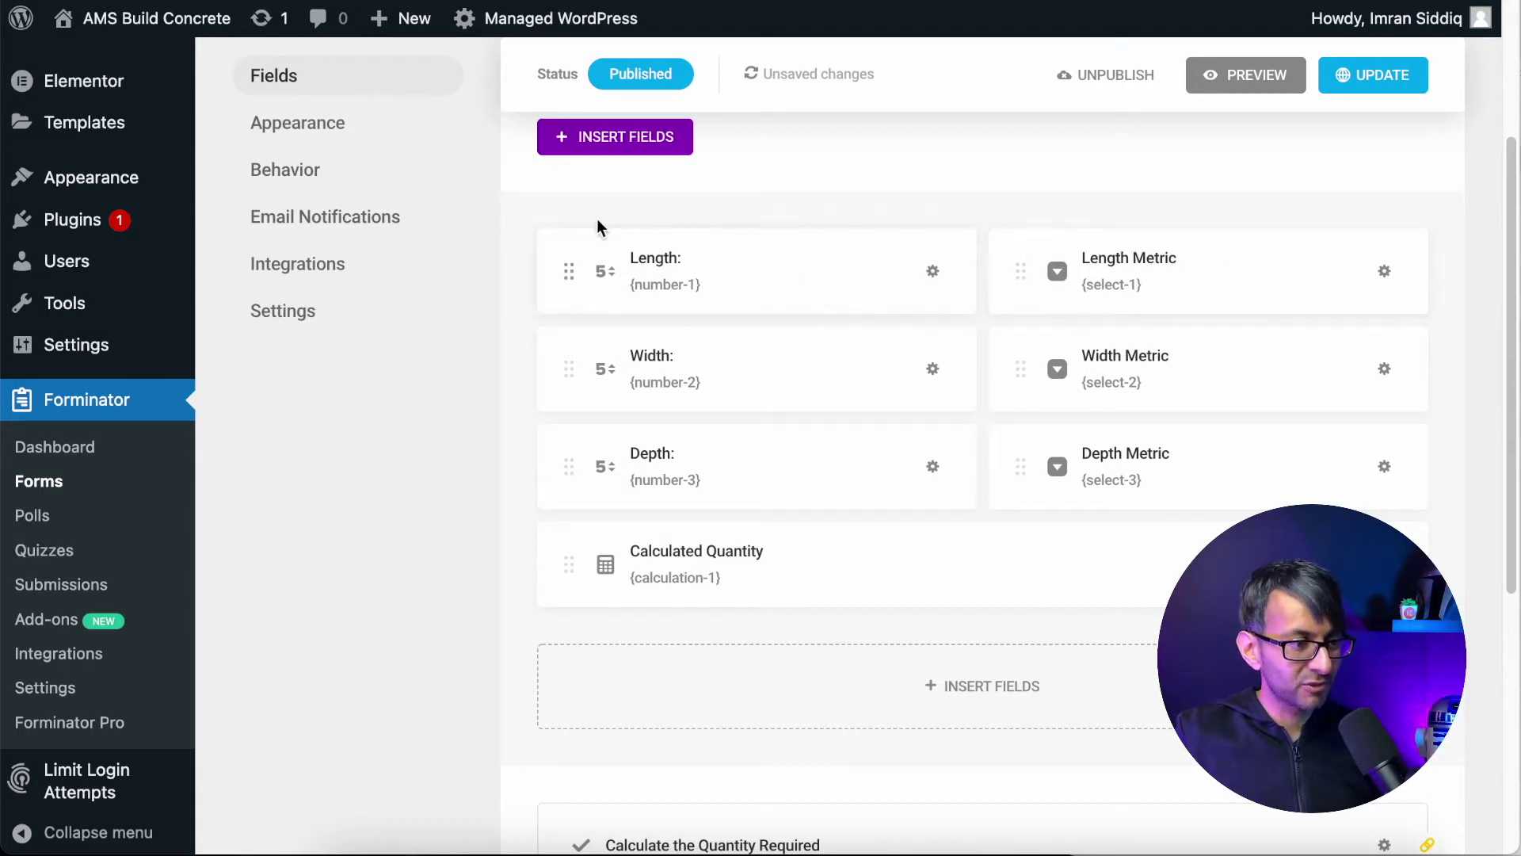
- Dismiss the Insert Fields list and open the Length Metric field's settings
click(659, 148)
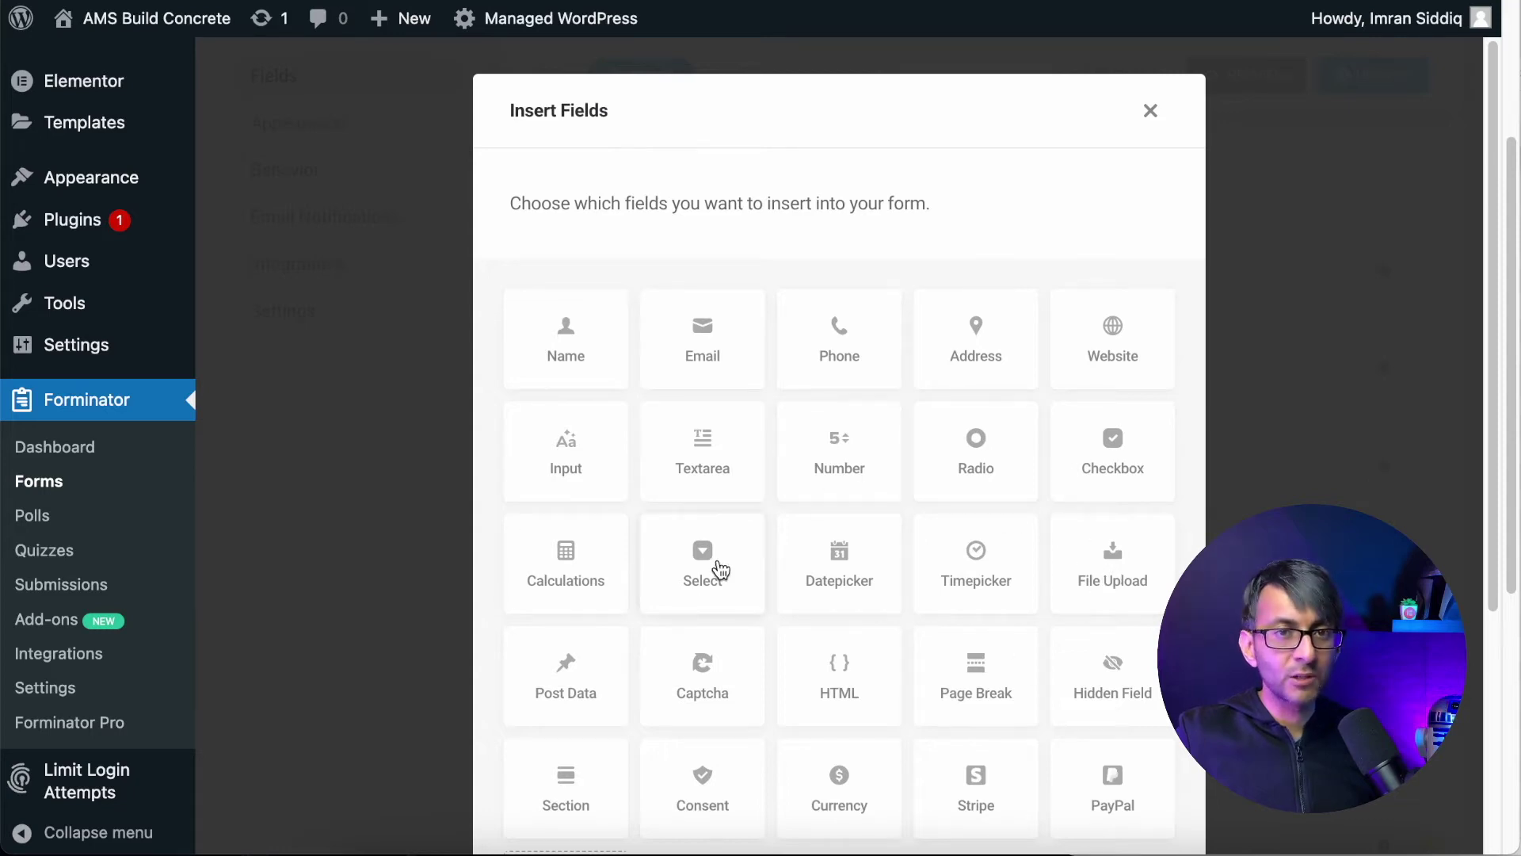
click(1149, 111)
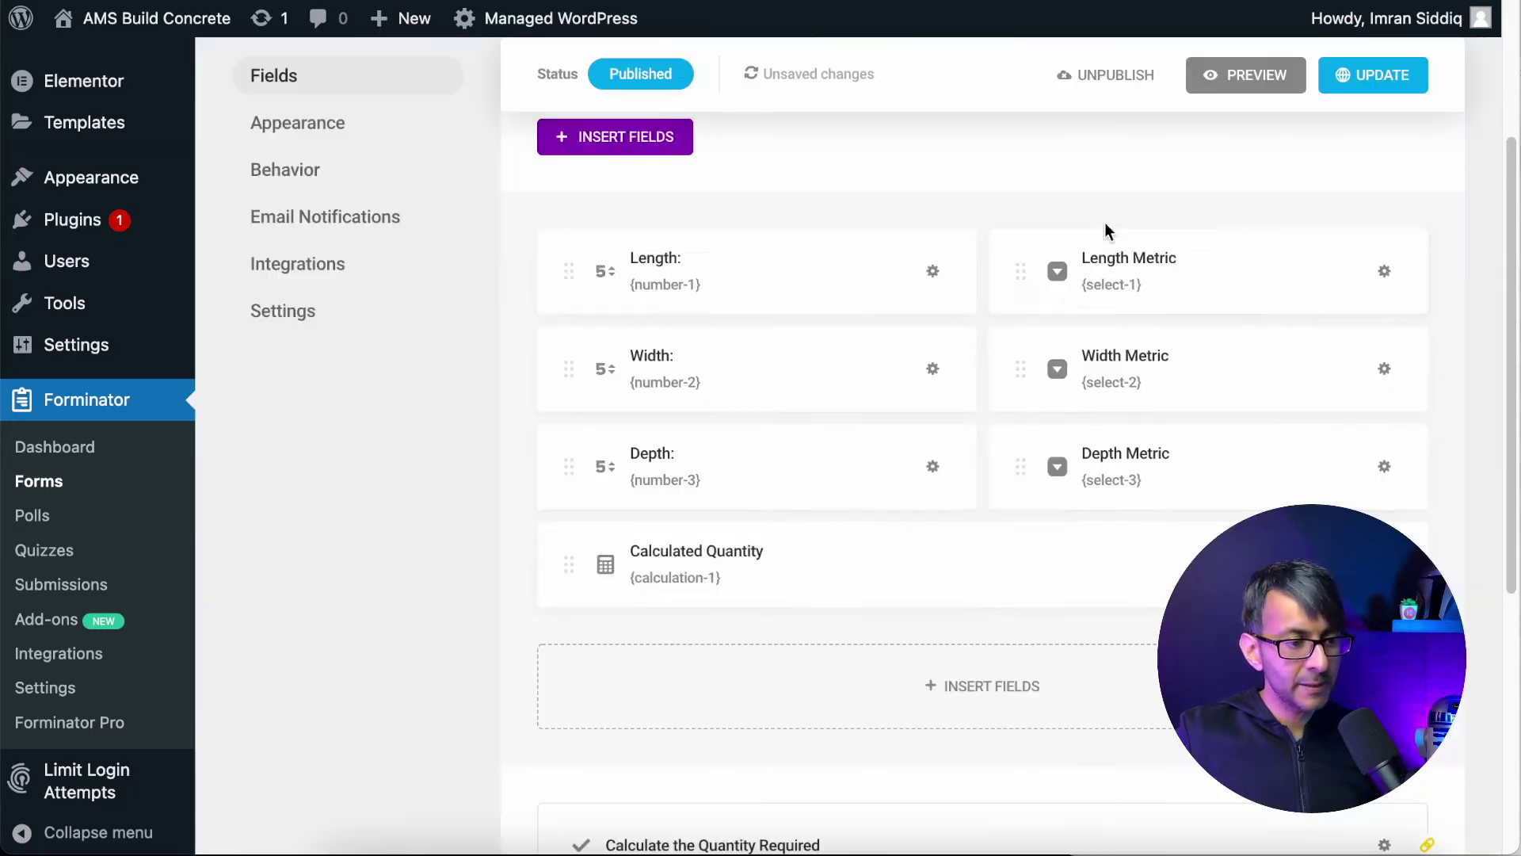
click(1123, 262)
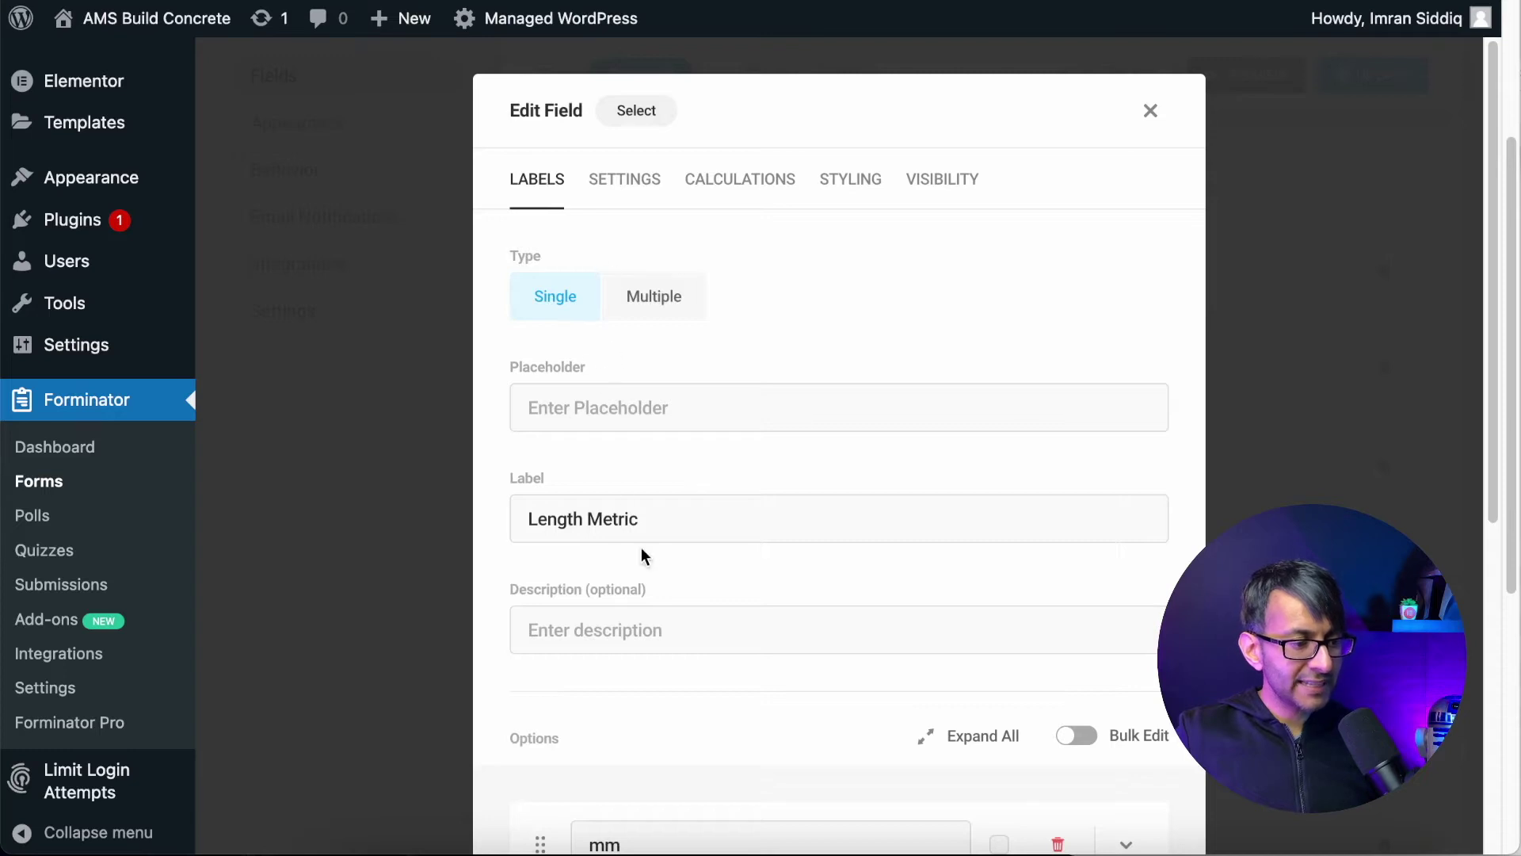
triple_click(565, 517)
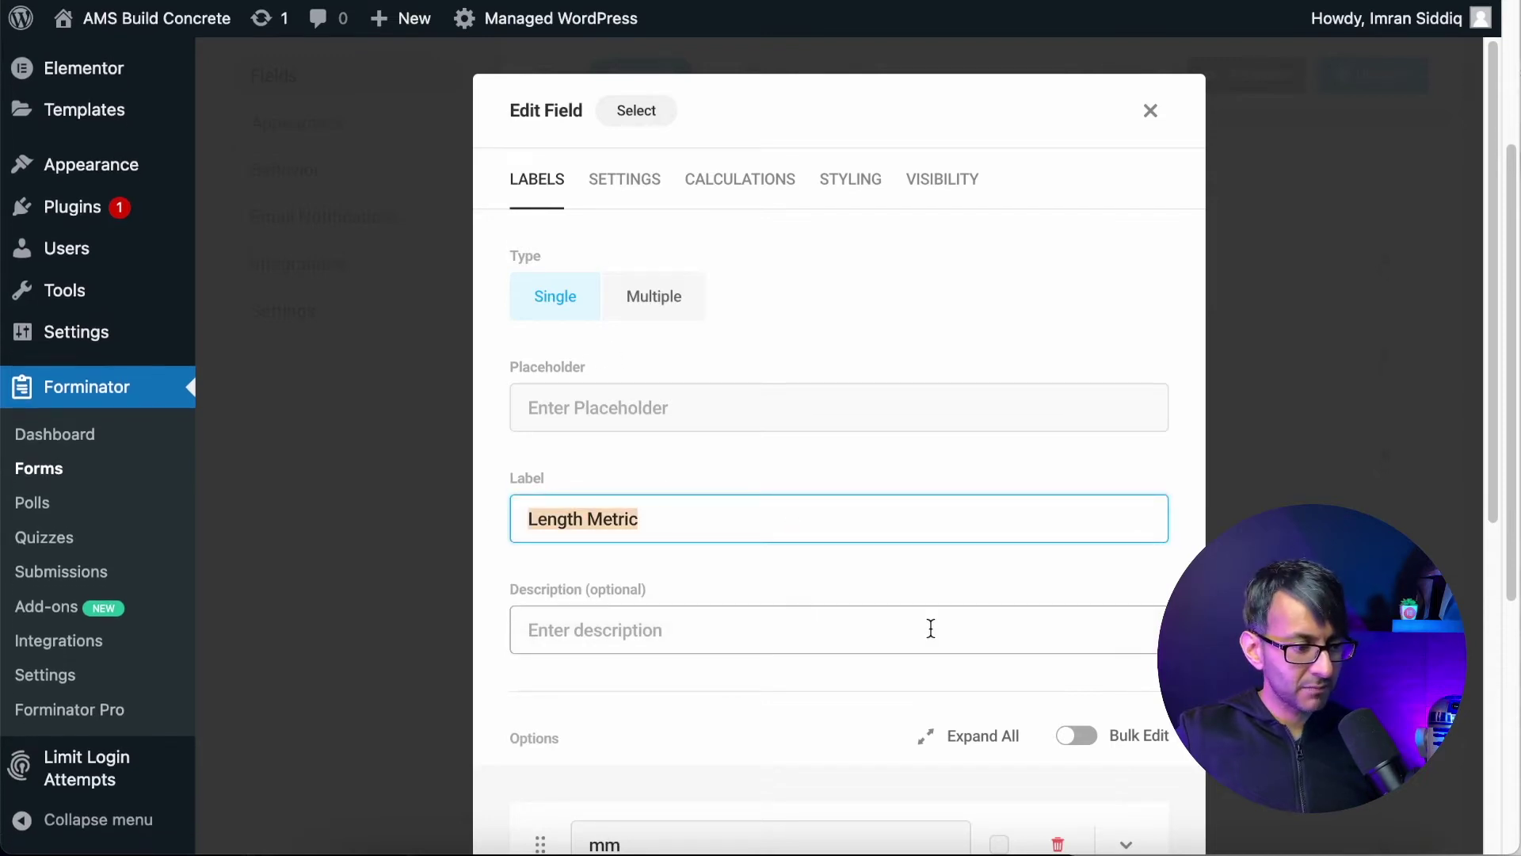
scroll(875, 628, down, 5)
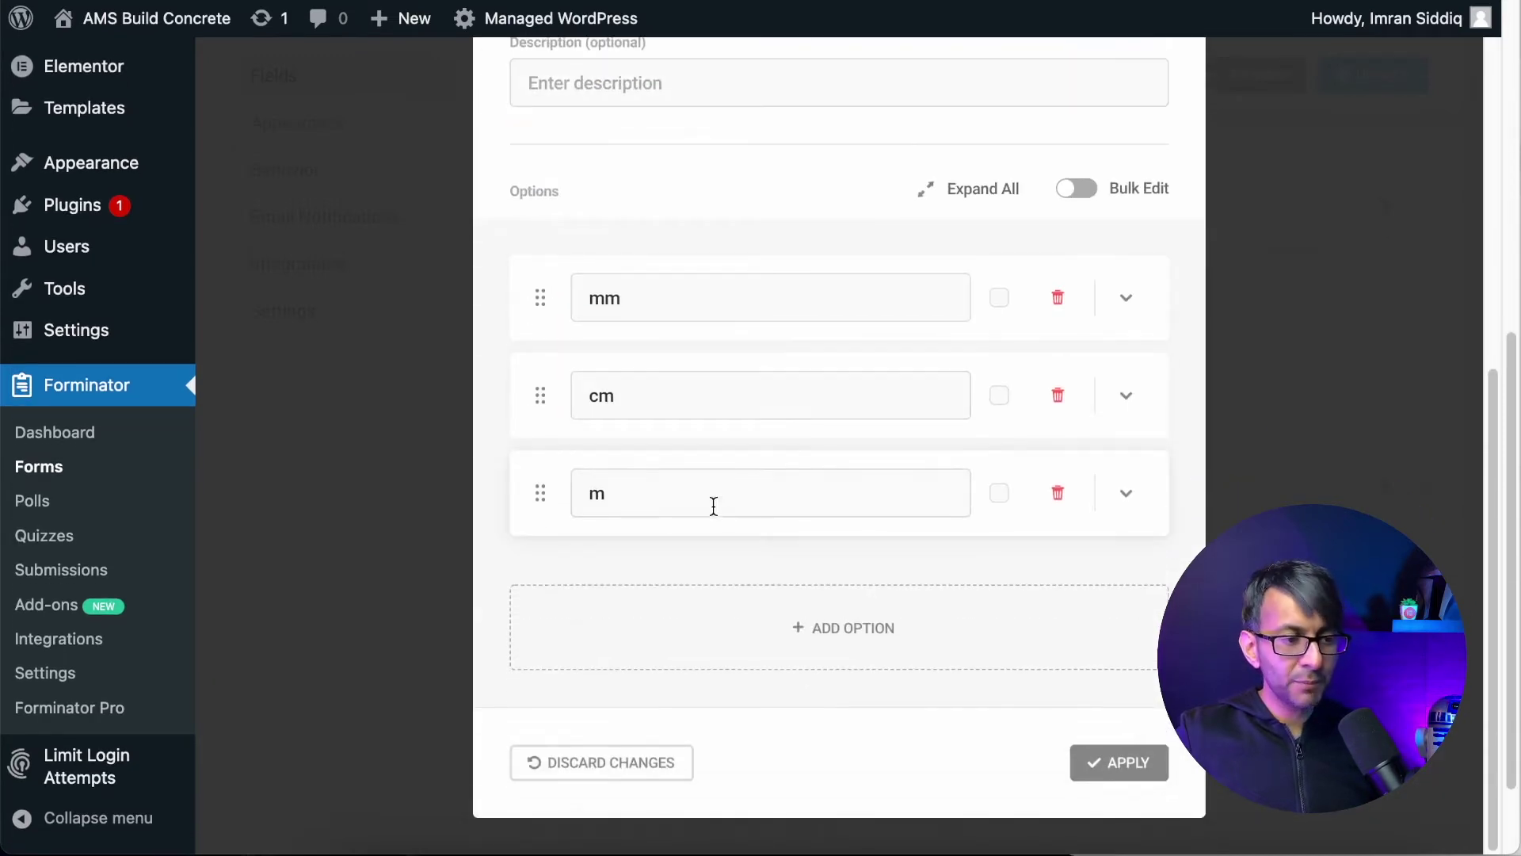
- Add a trial km unit option and remove it, then expand and collapse the mm option
click(824, 649)
click(675, 606)
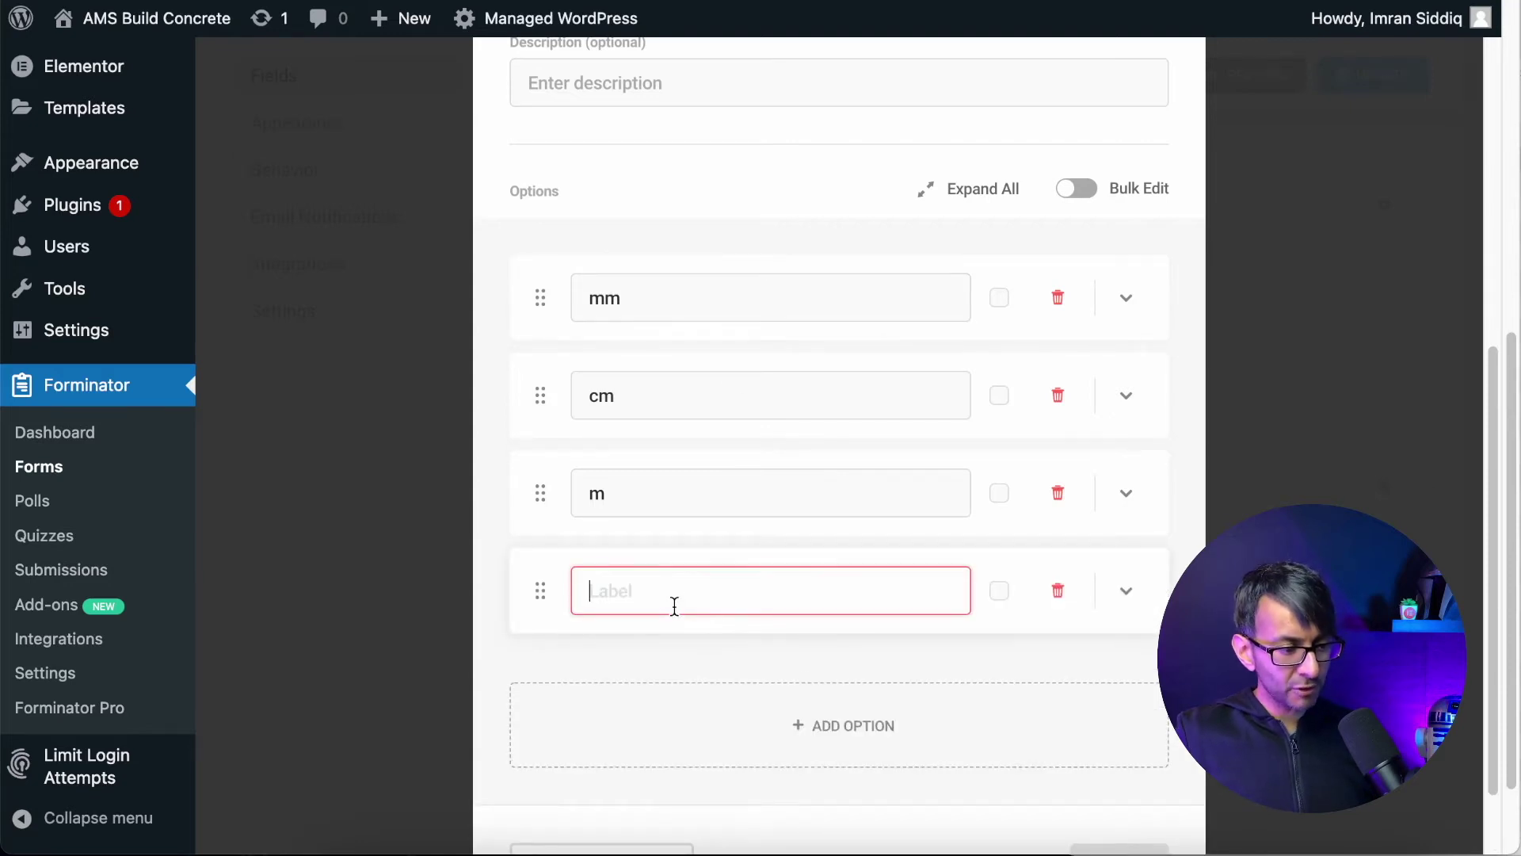
text(K)
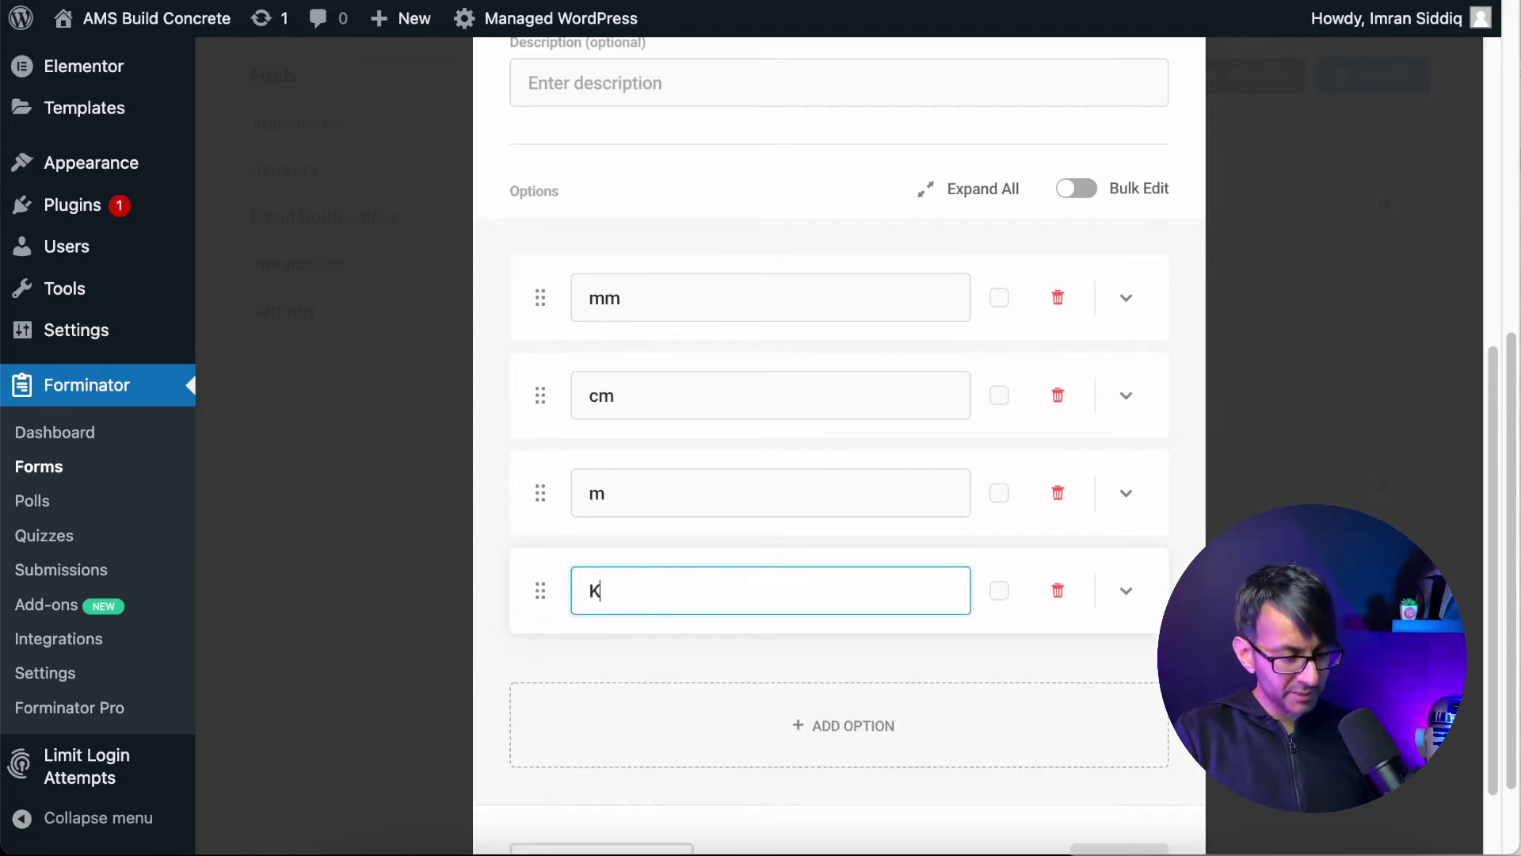
text(m)
key(BackSpace)
text(km)
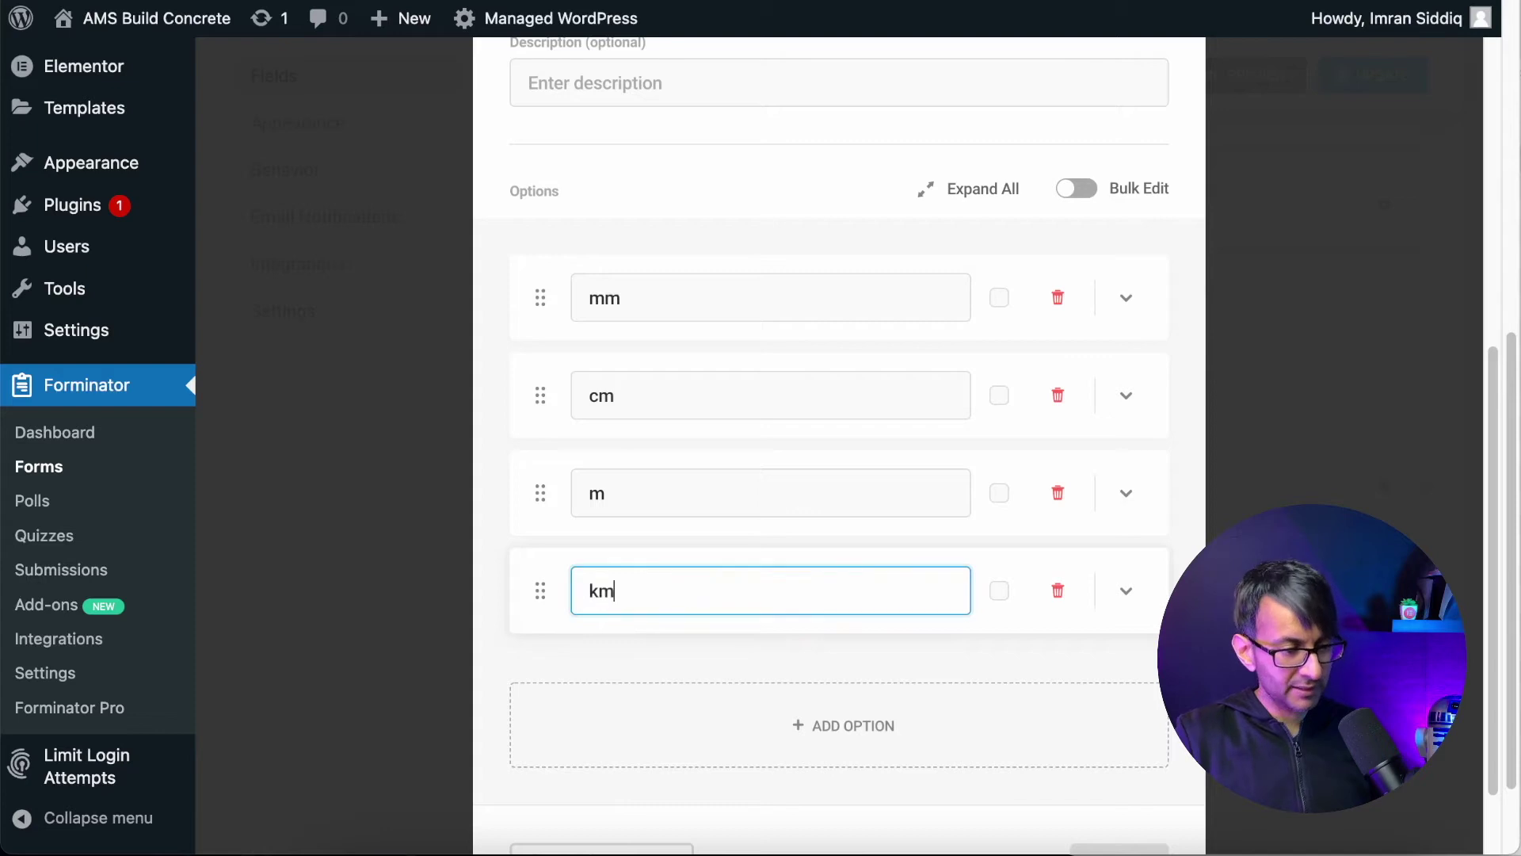
click(1058, 590)
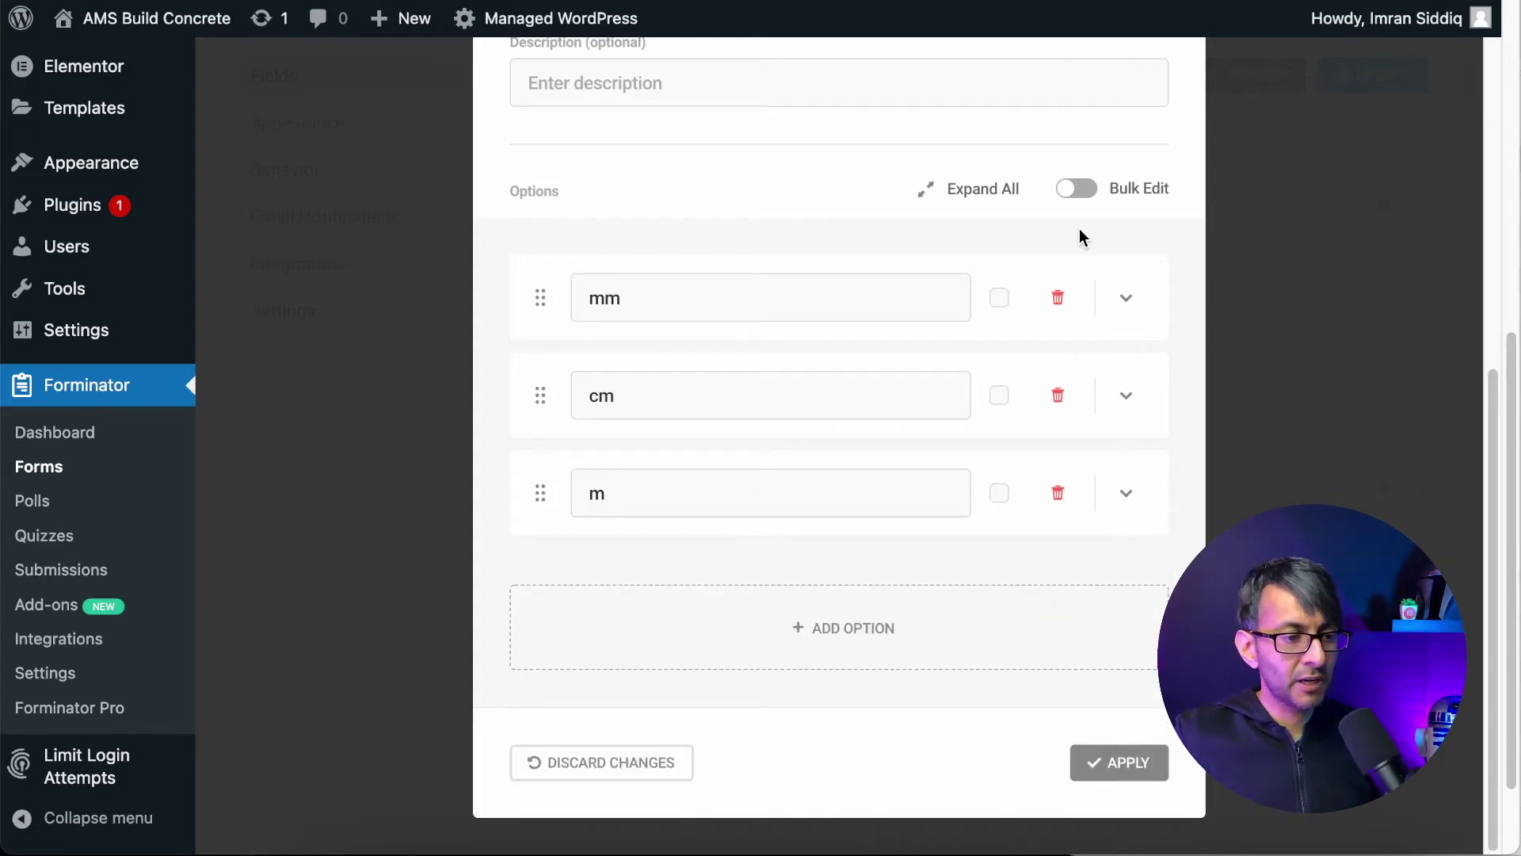
click(1126, 299)
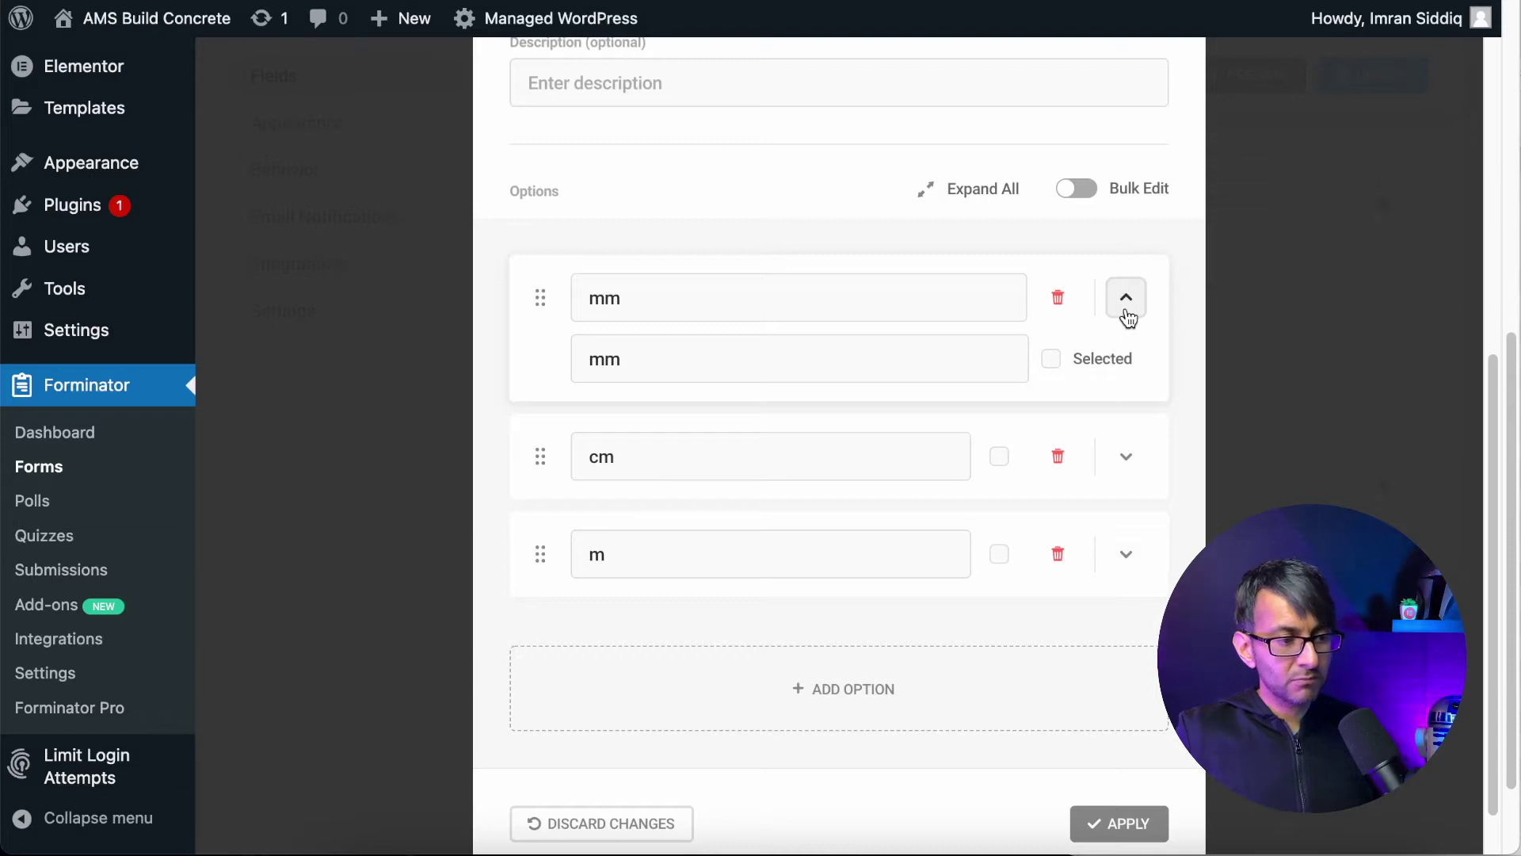
click(1129, 309)
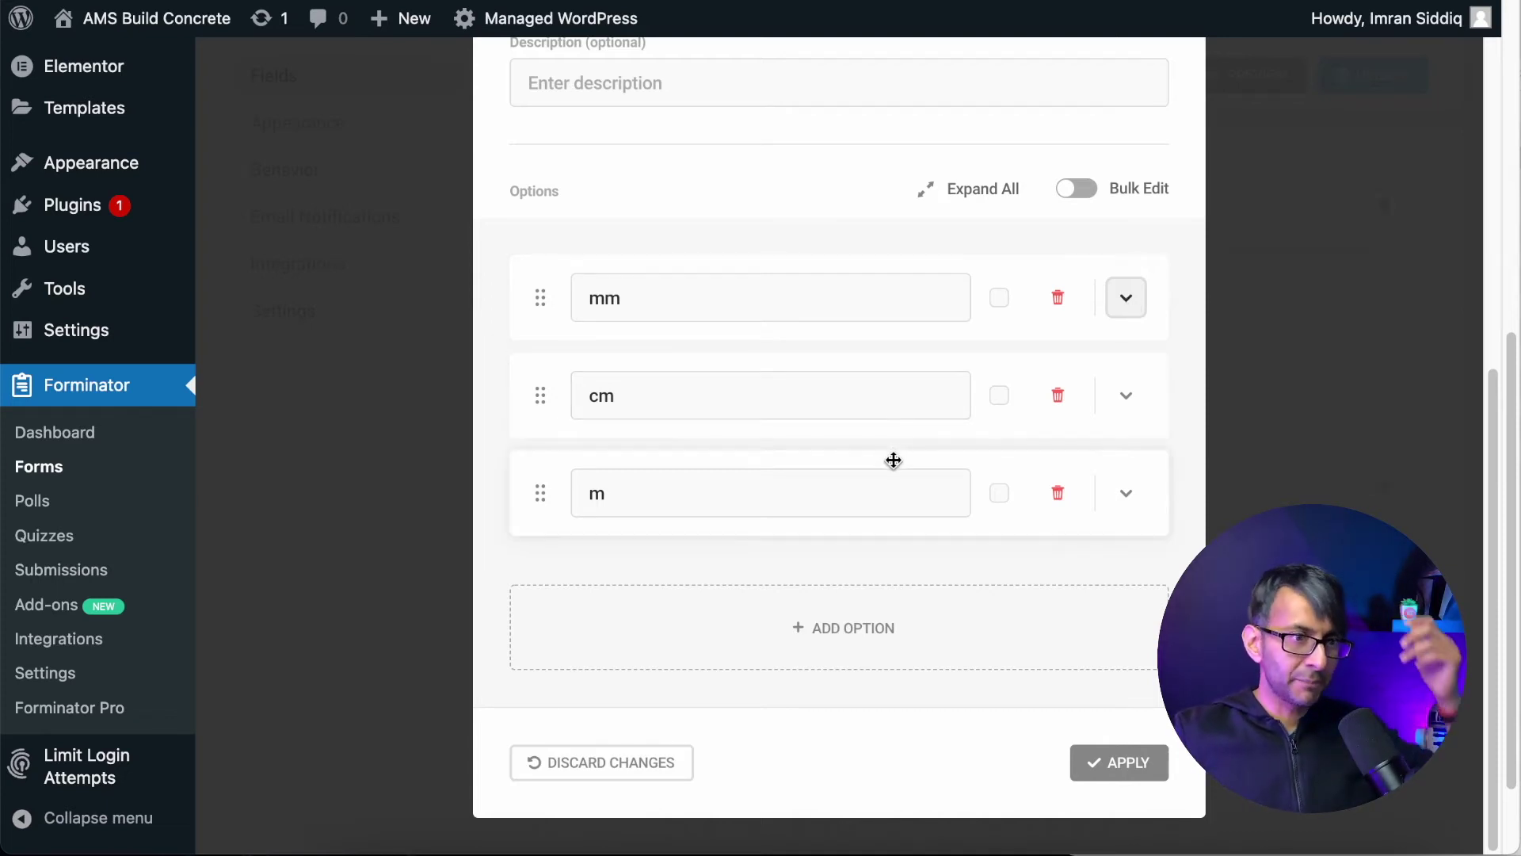
scroll(893, 461, up, 7)
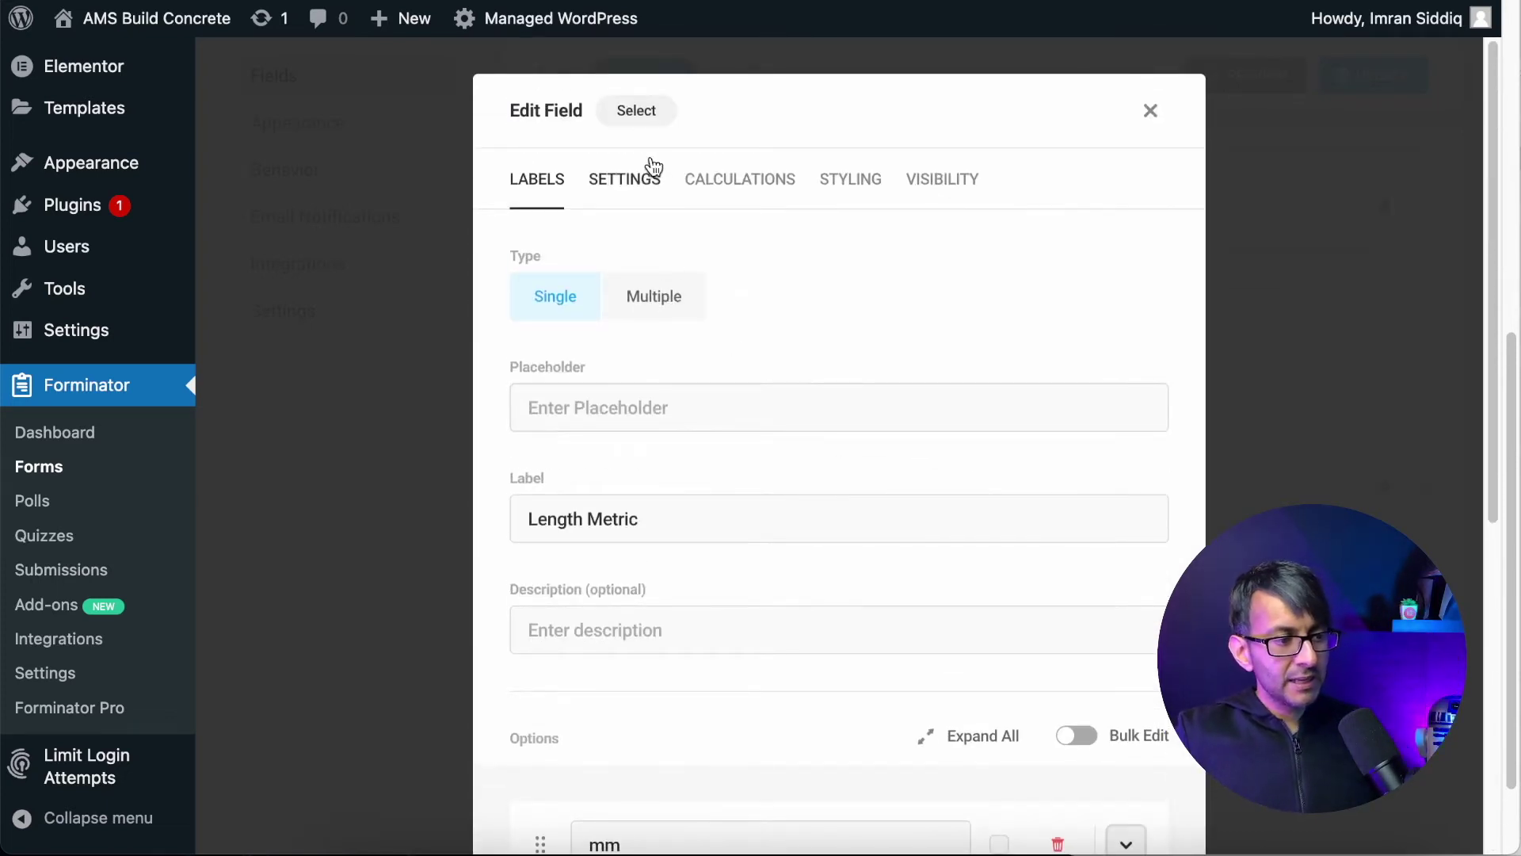
- Check the Length Metric calculation values: mm 0.001, cm 0.01, m 1
click(654, 169)
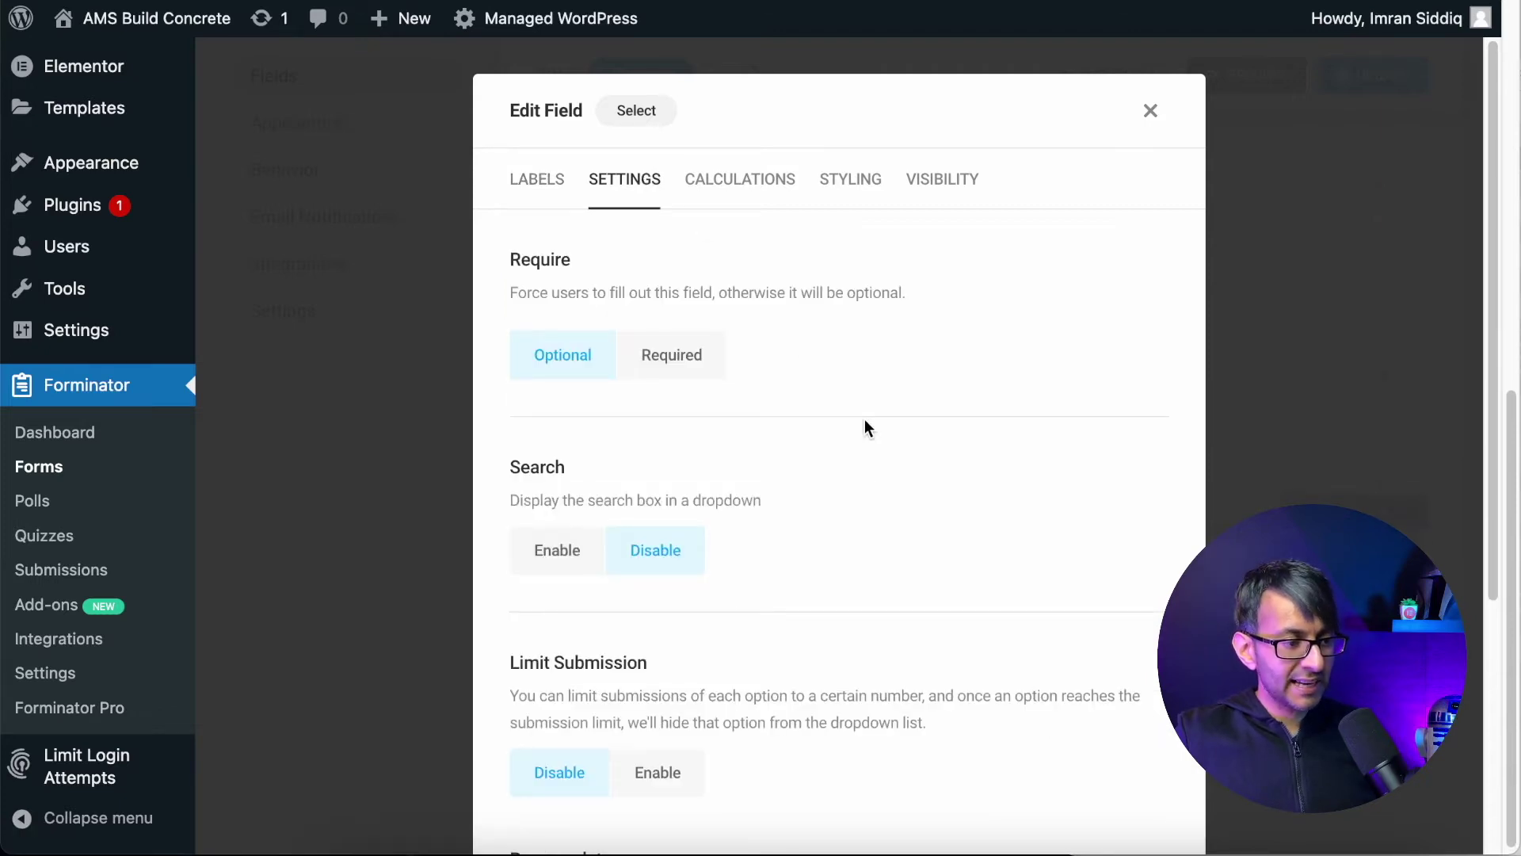
scroll(824, 563, down, 5)
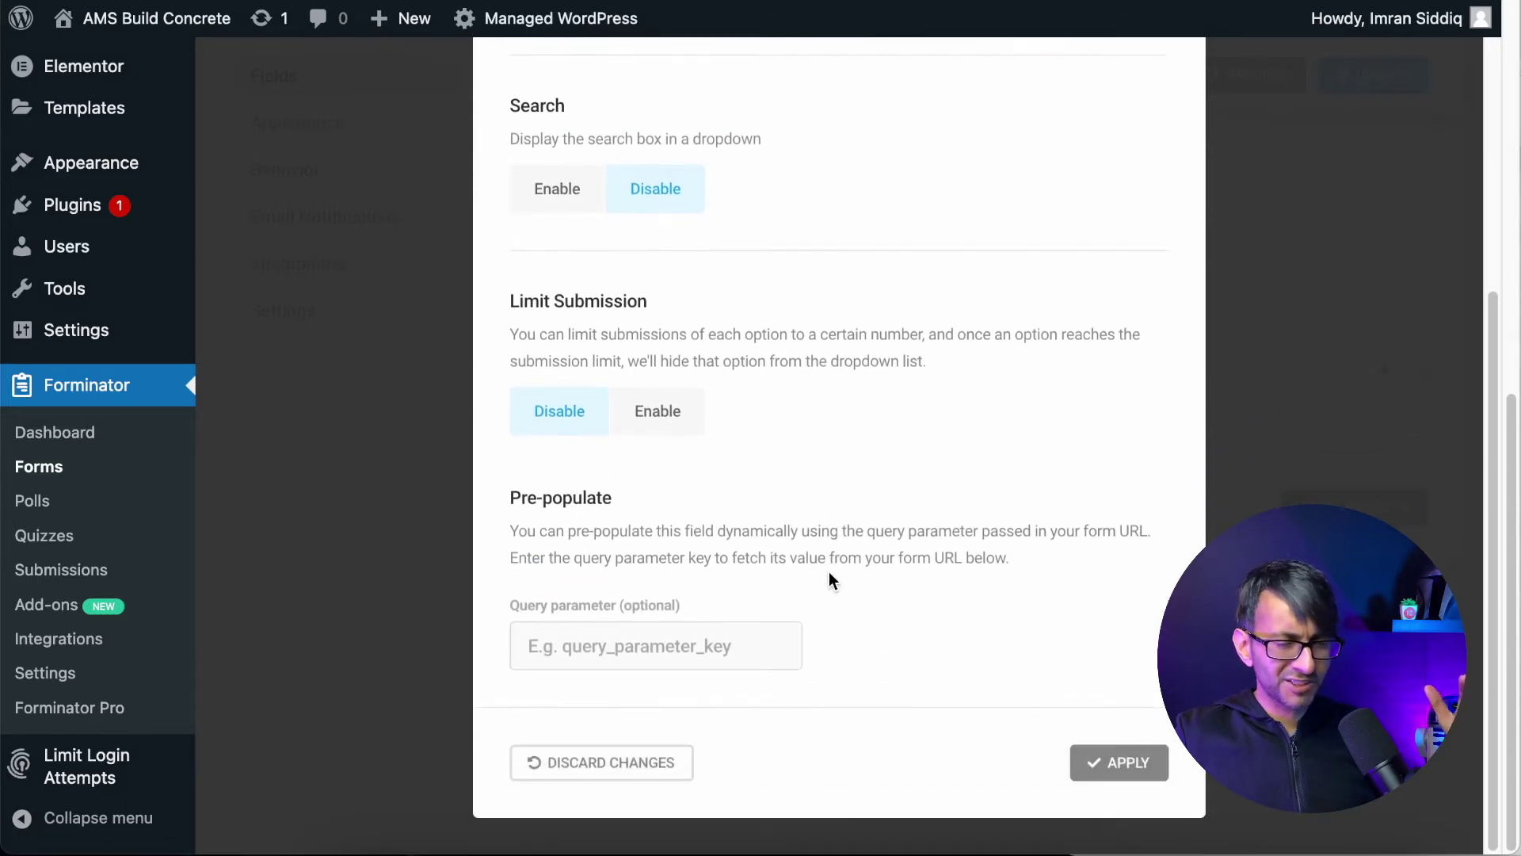
scroll(829, 570, up, 5)
click(739, 181)
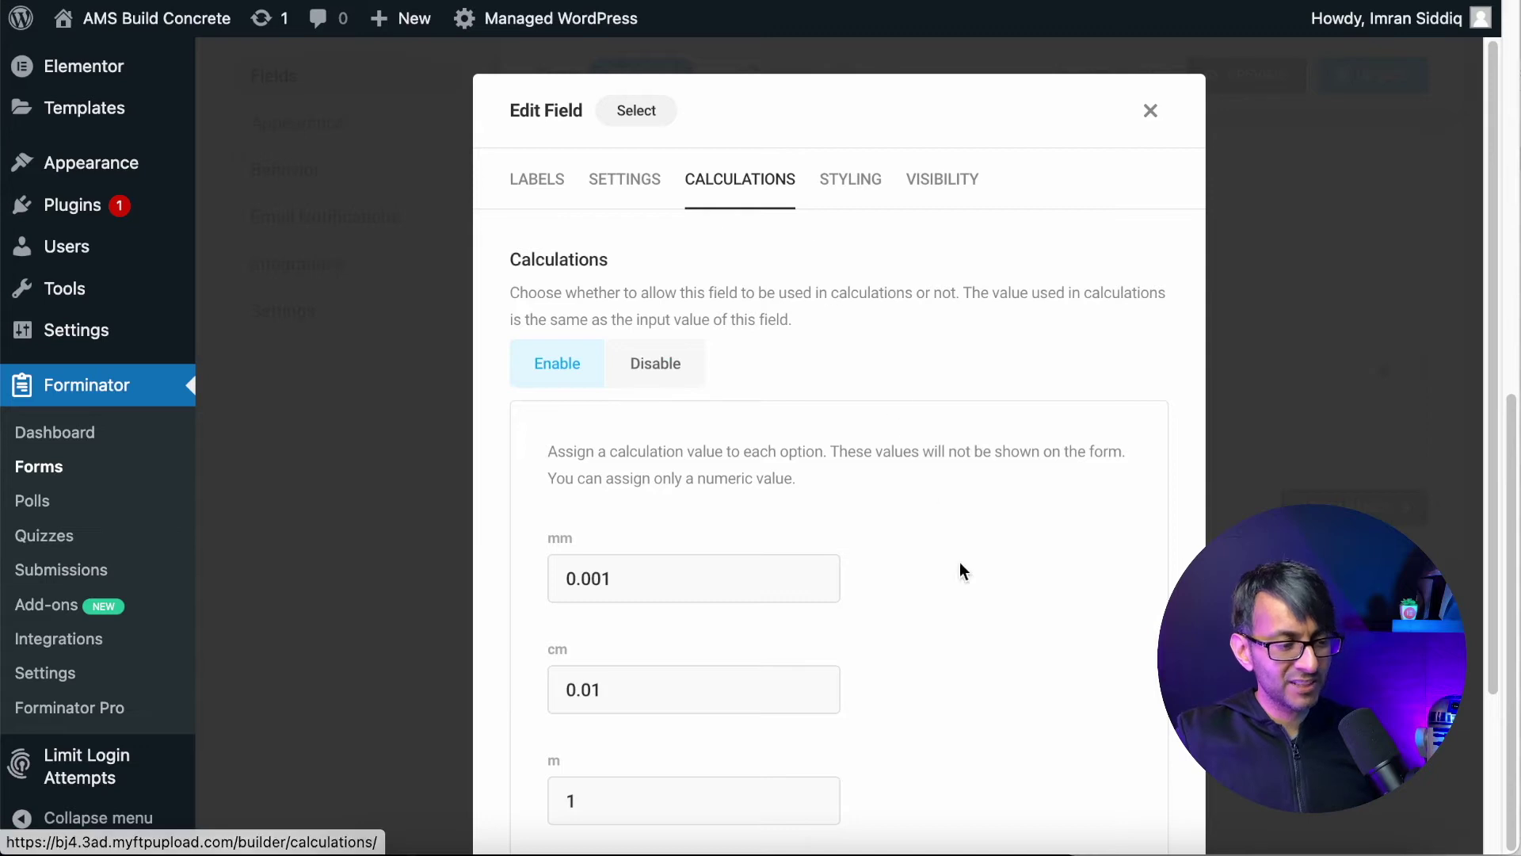
scroll(1041, 586, down, 2)
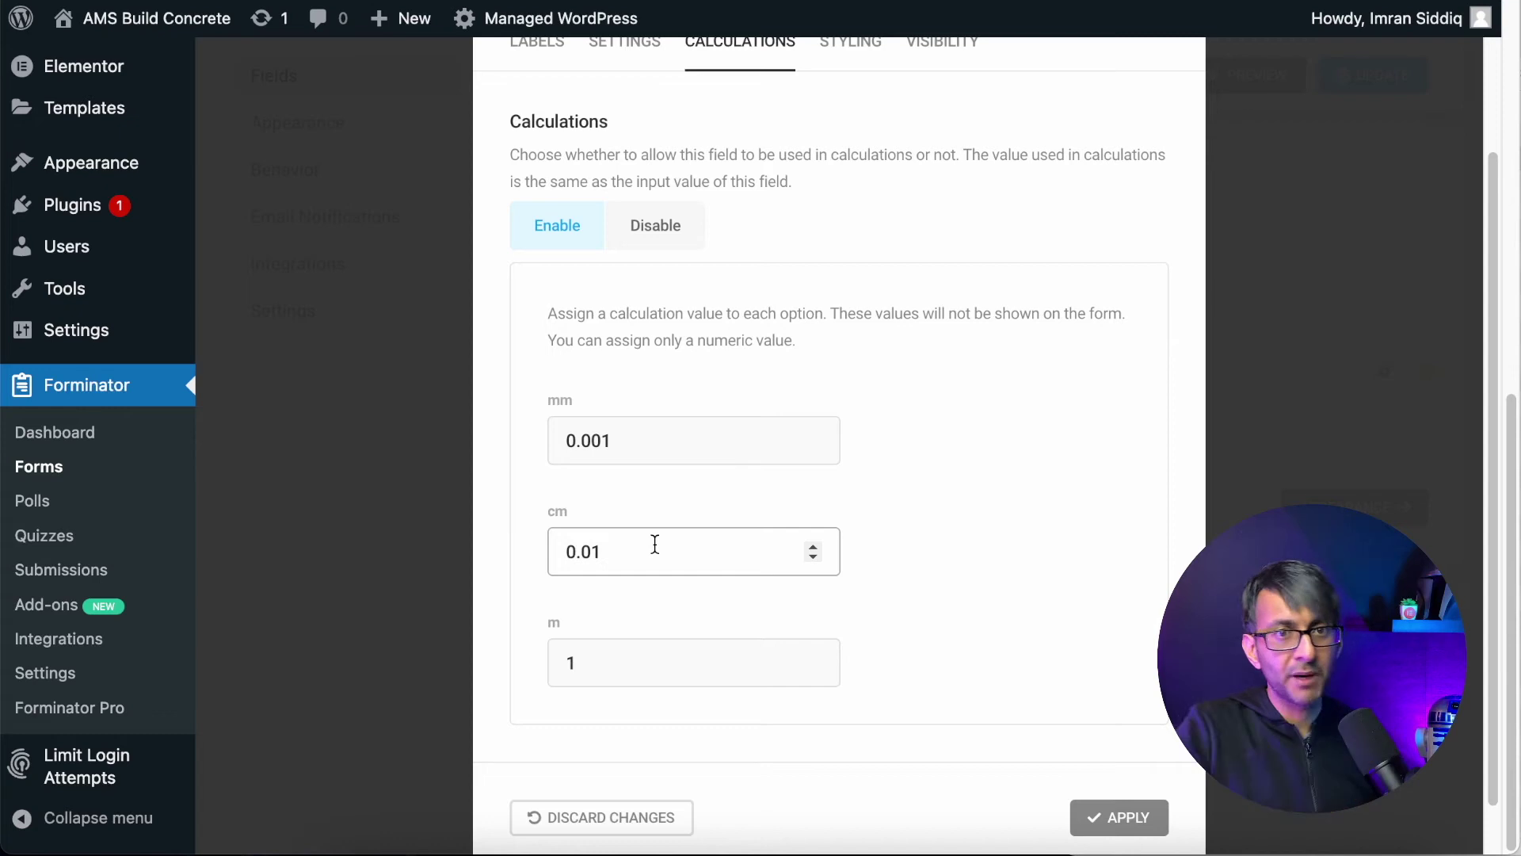
scroll(816, 279, up, 3)
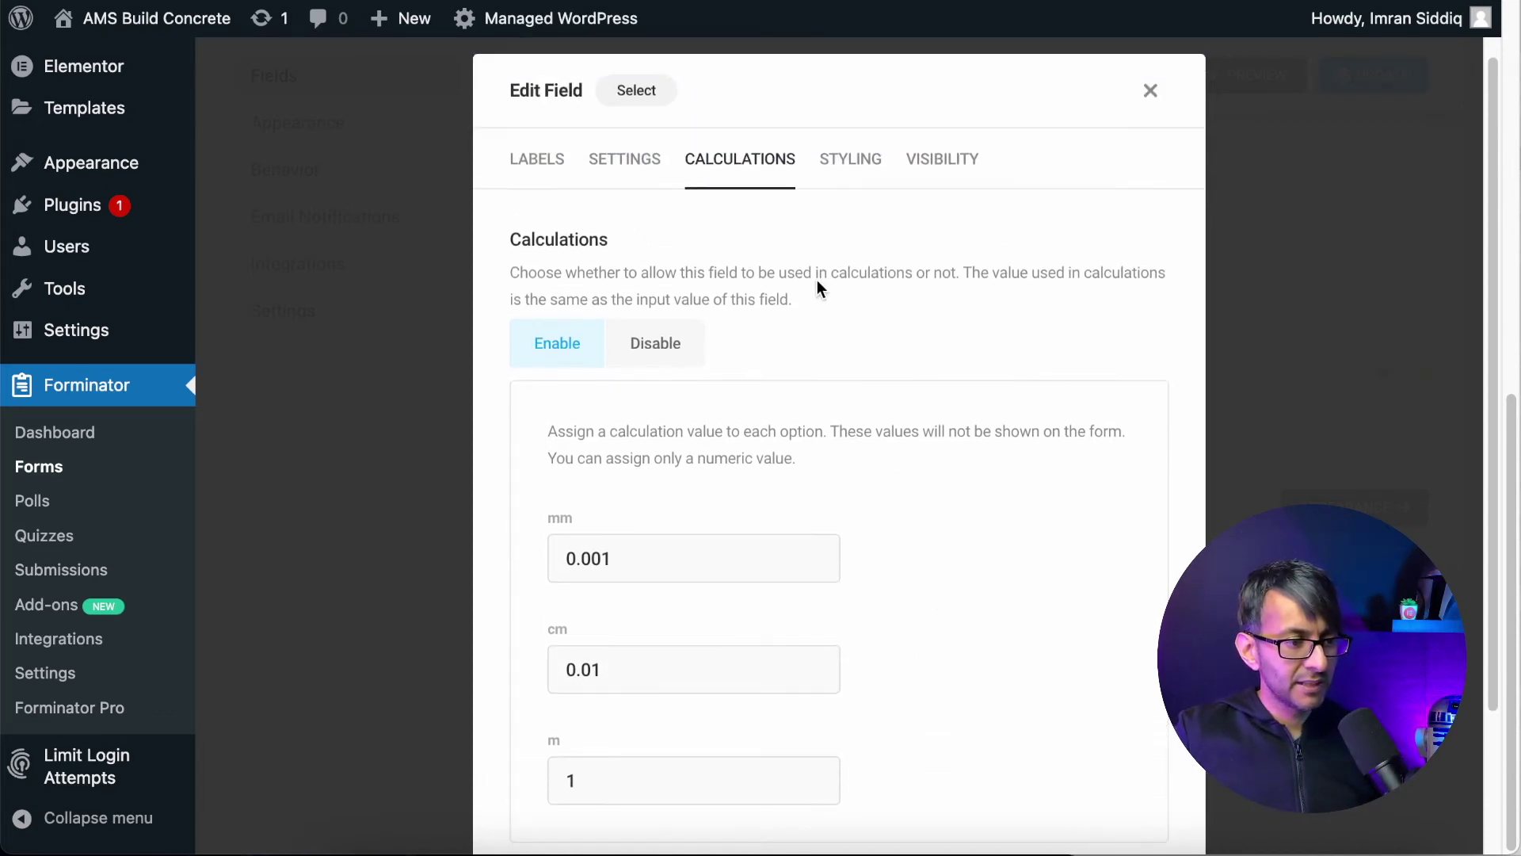
- Review the Length Metric styling, visibility and label tabs, recheck the unit values, and close the editor
click(845, 176)
click(939, 339)
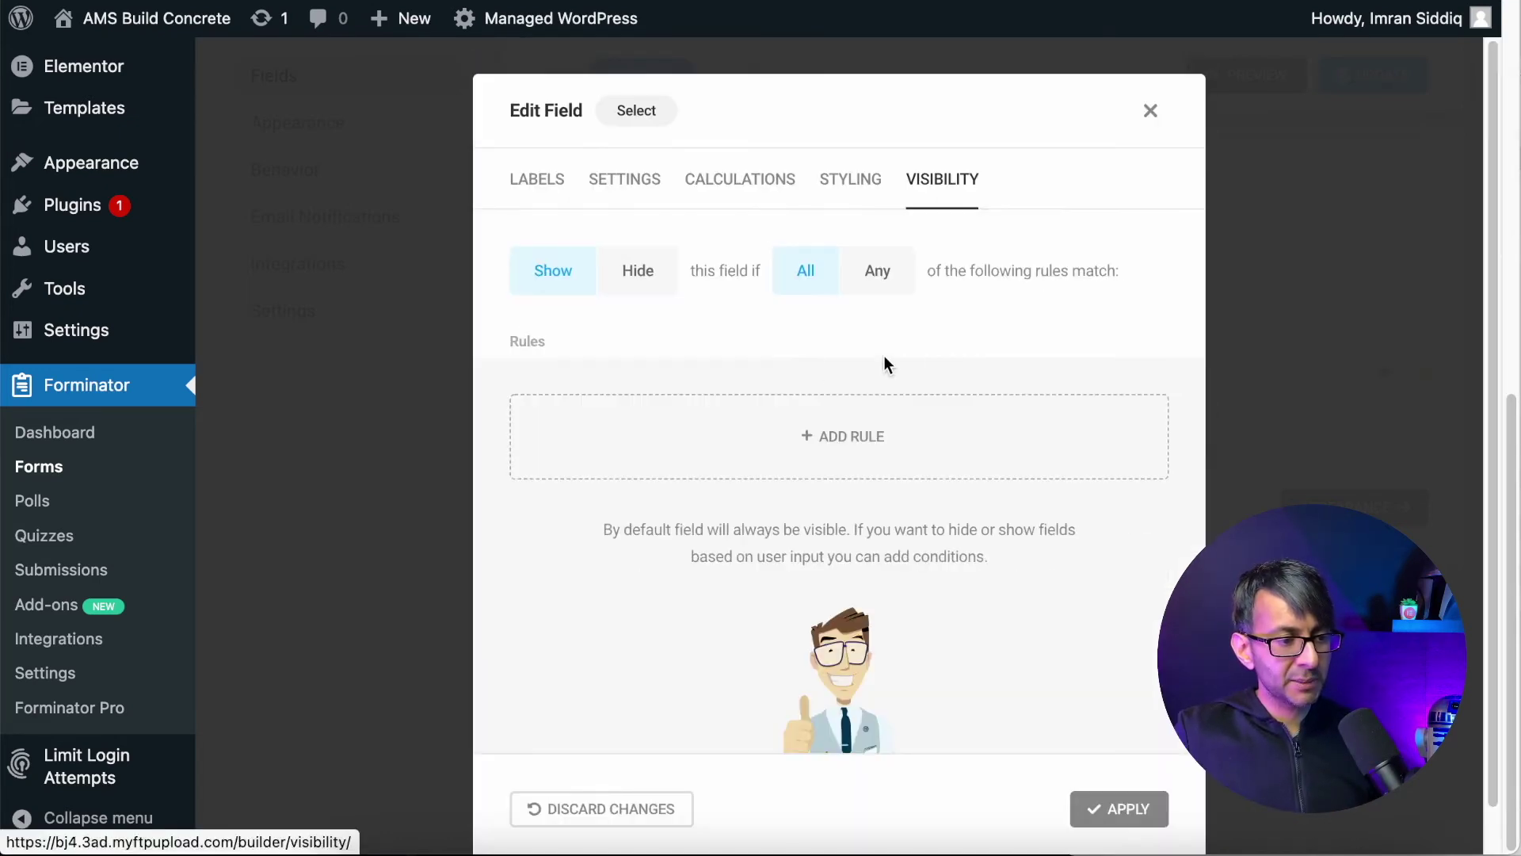
click(742, 189)
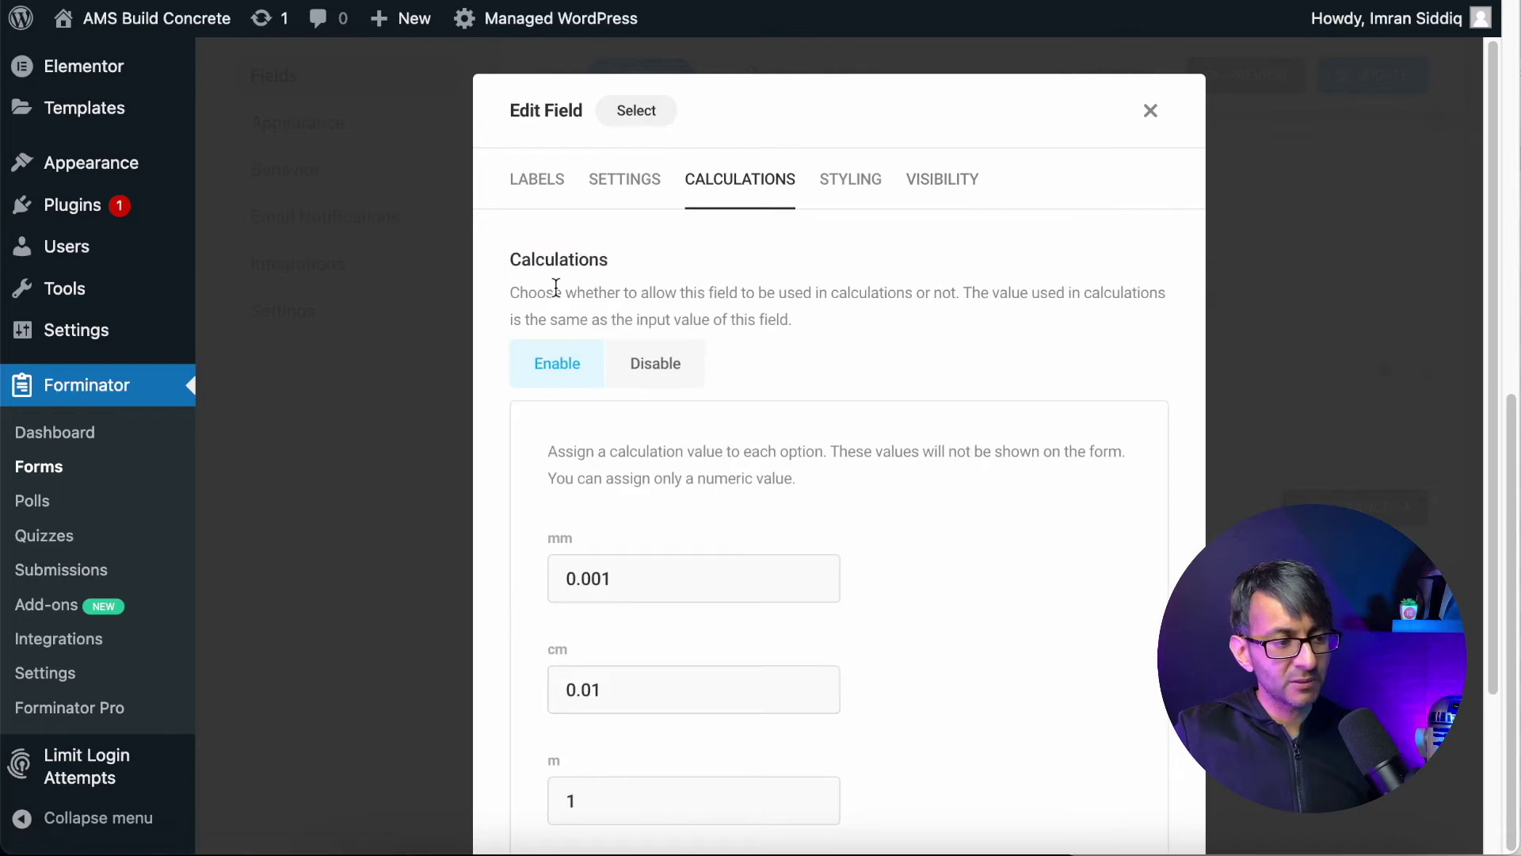
click(539, 179)
scroll(720, 620, down, 2)
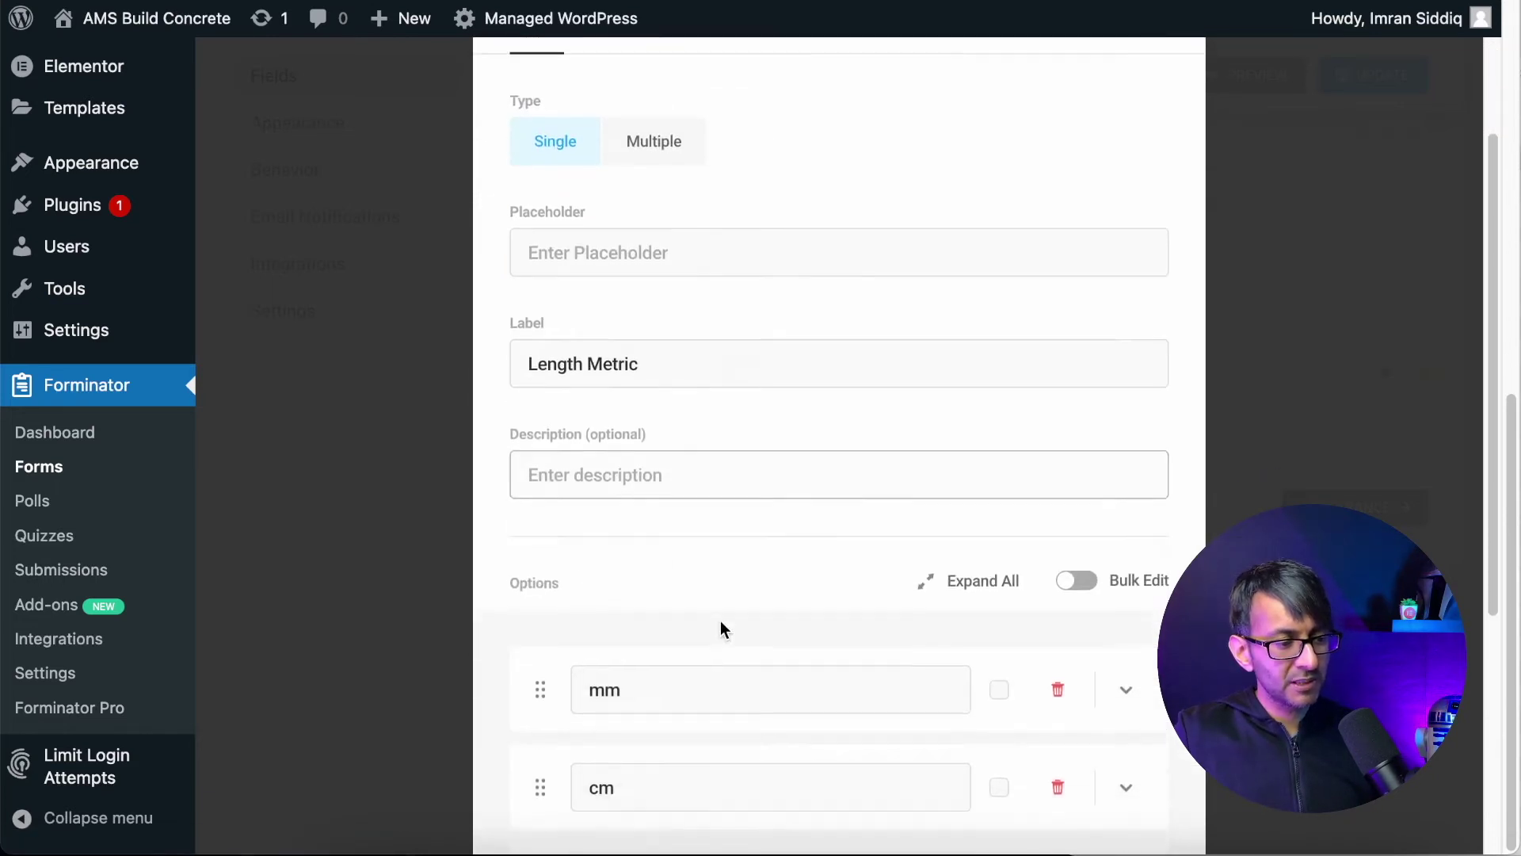
scroll(782, 693, up, 2)
scroll(783, 701, down, 5)
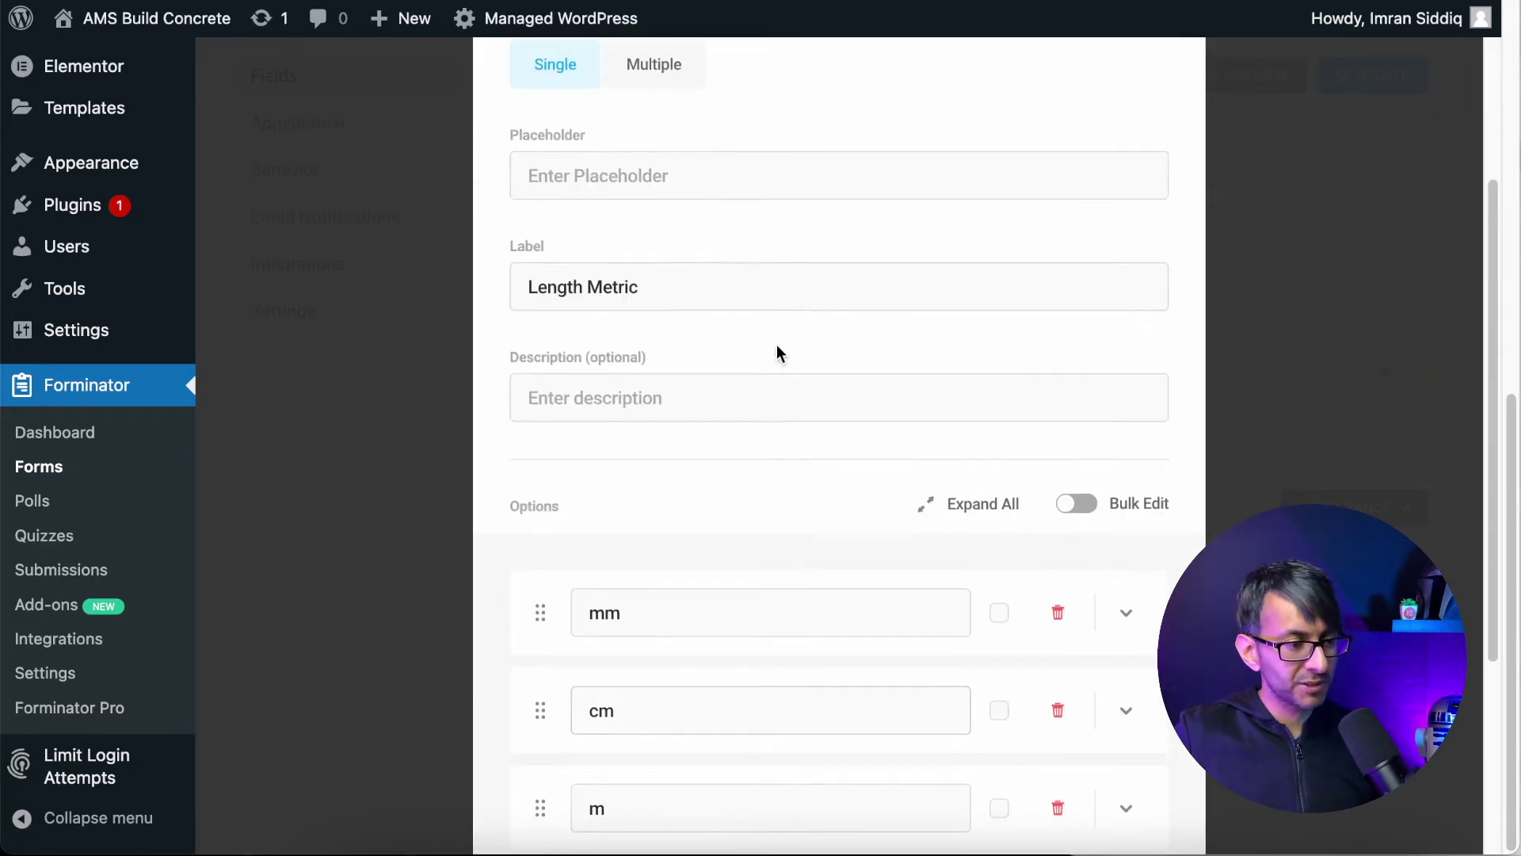
scroll(734, 206, up, 3)
click(739, 142)
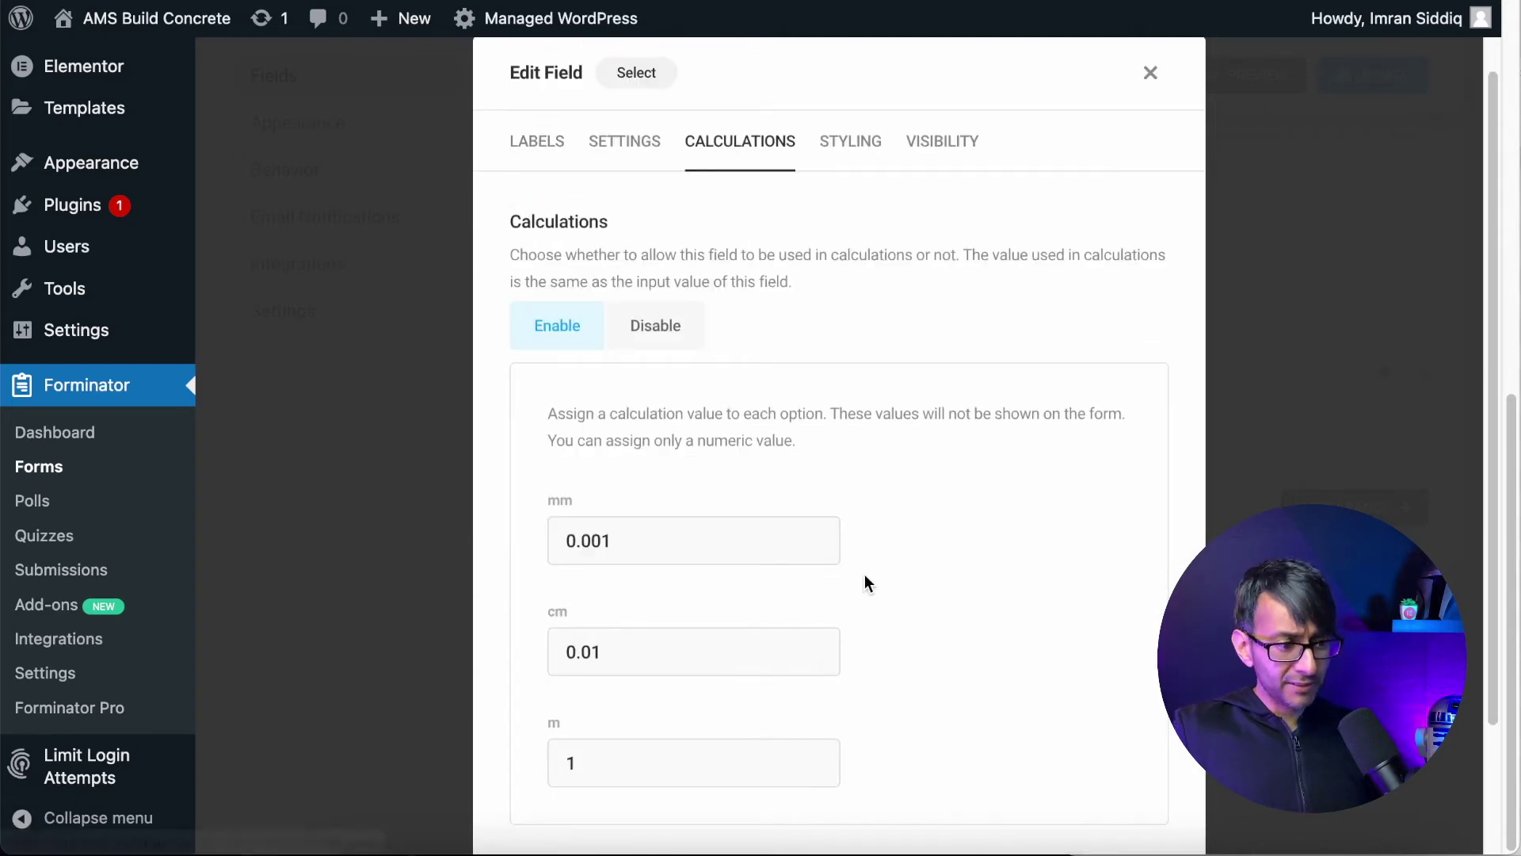
scroll(887, 594, down, 1)
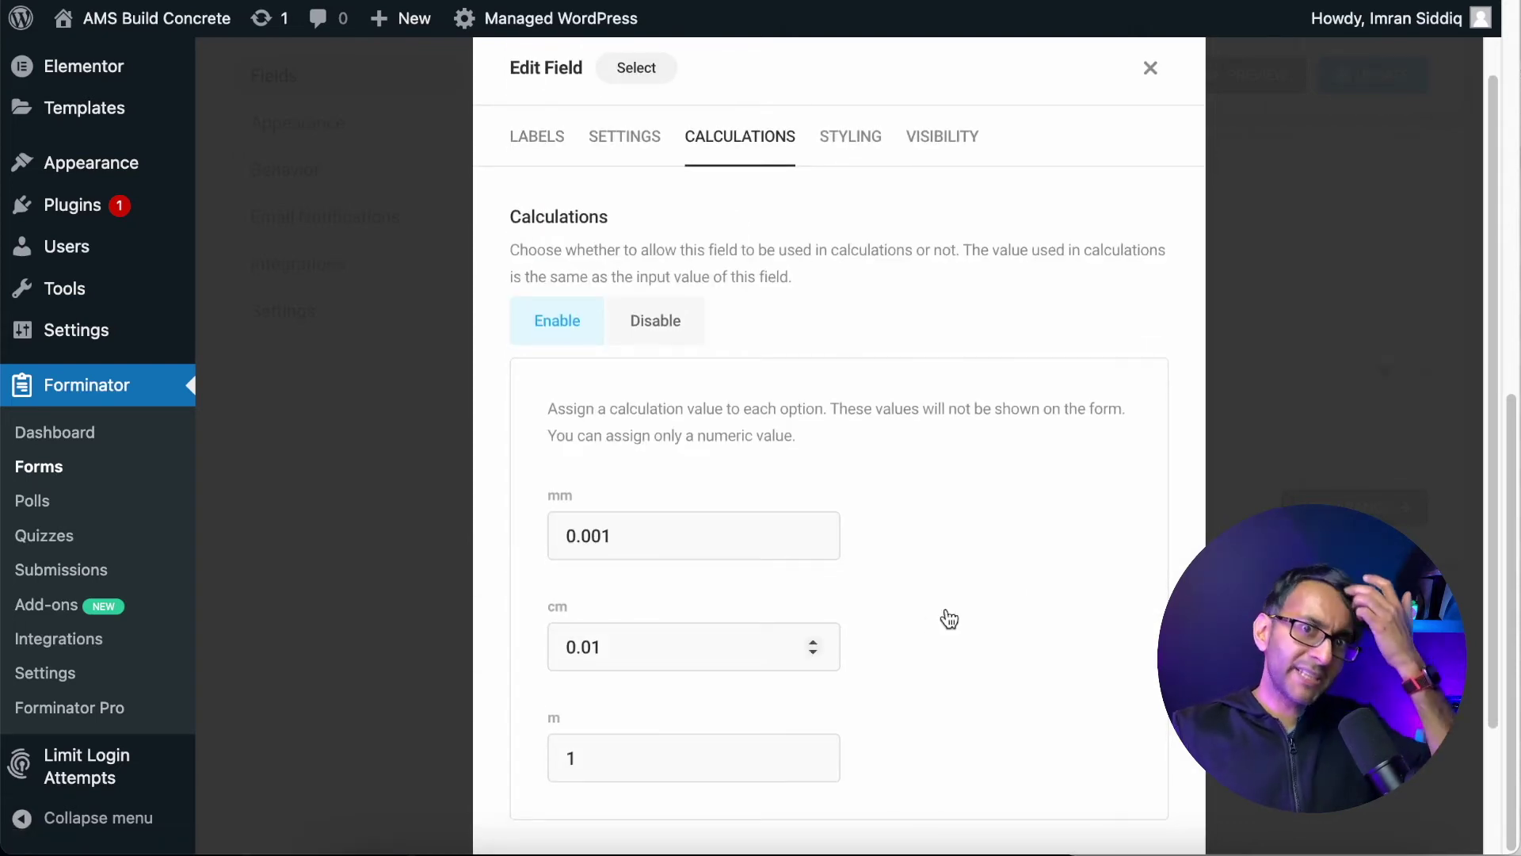
click(1151, 68)
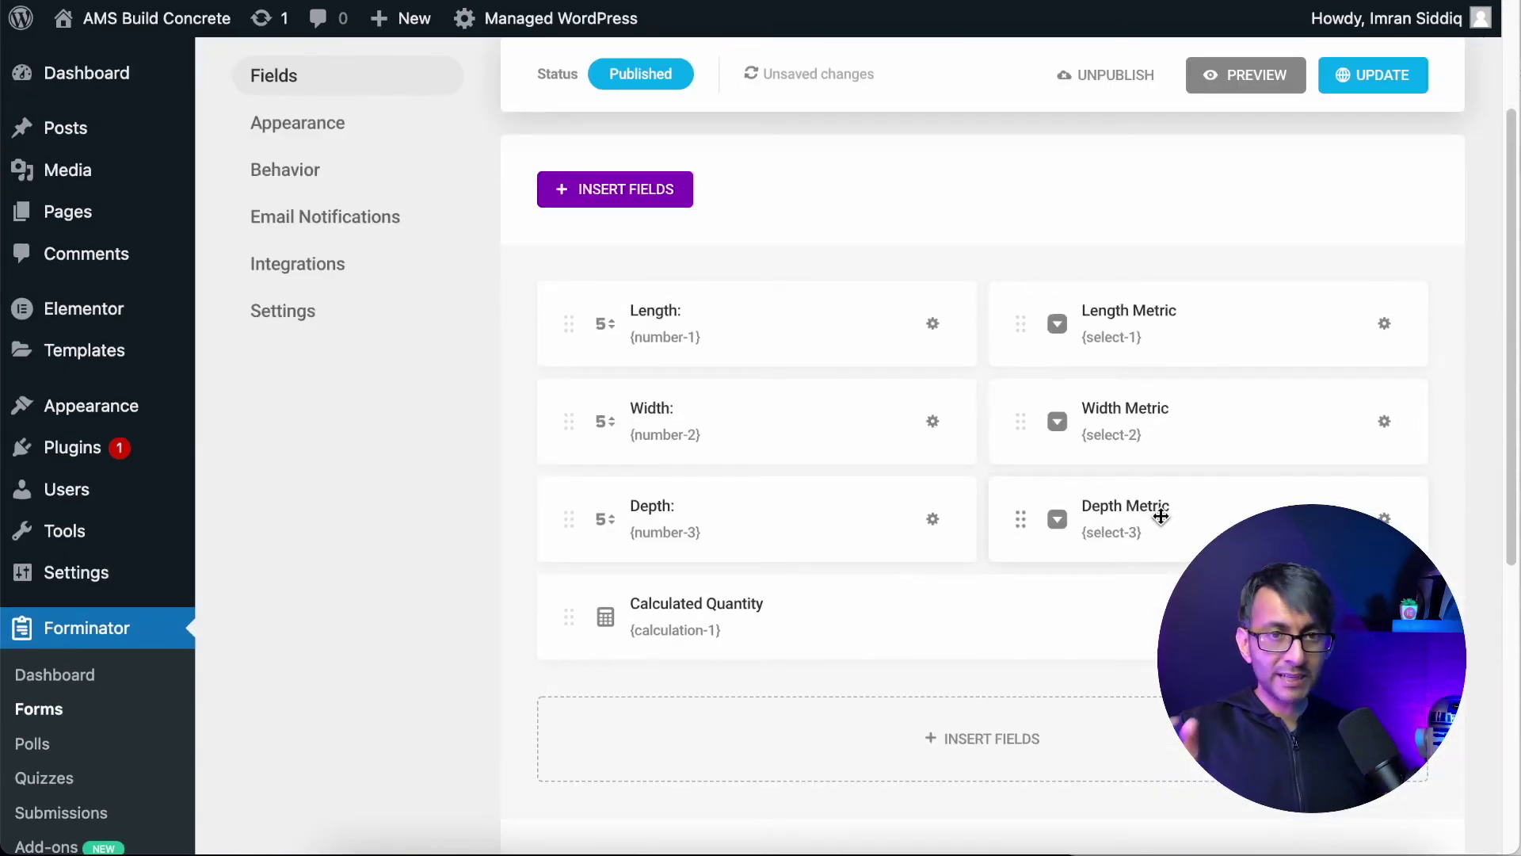
click(1160, 513)
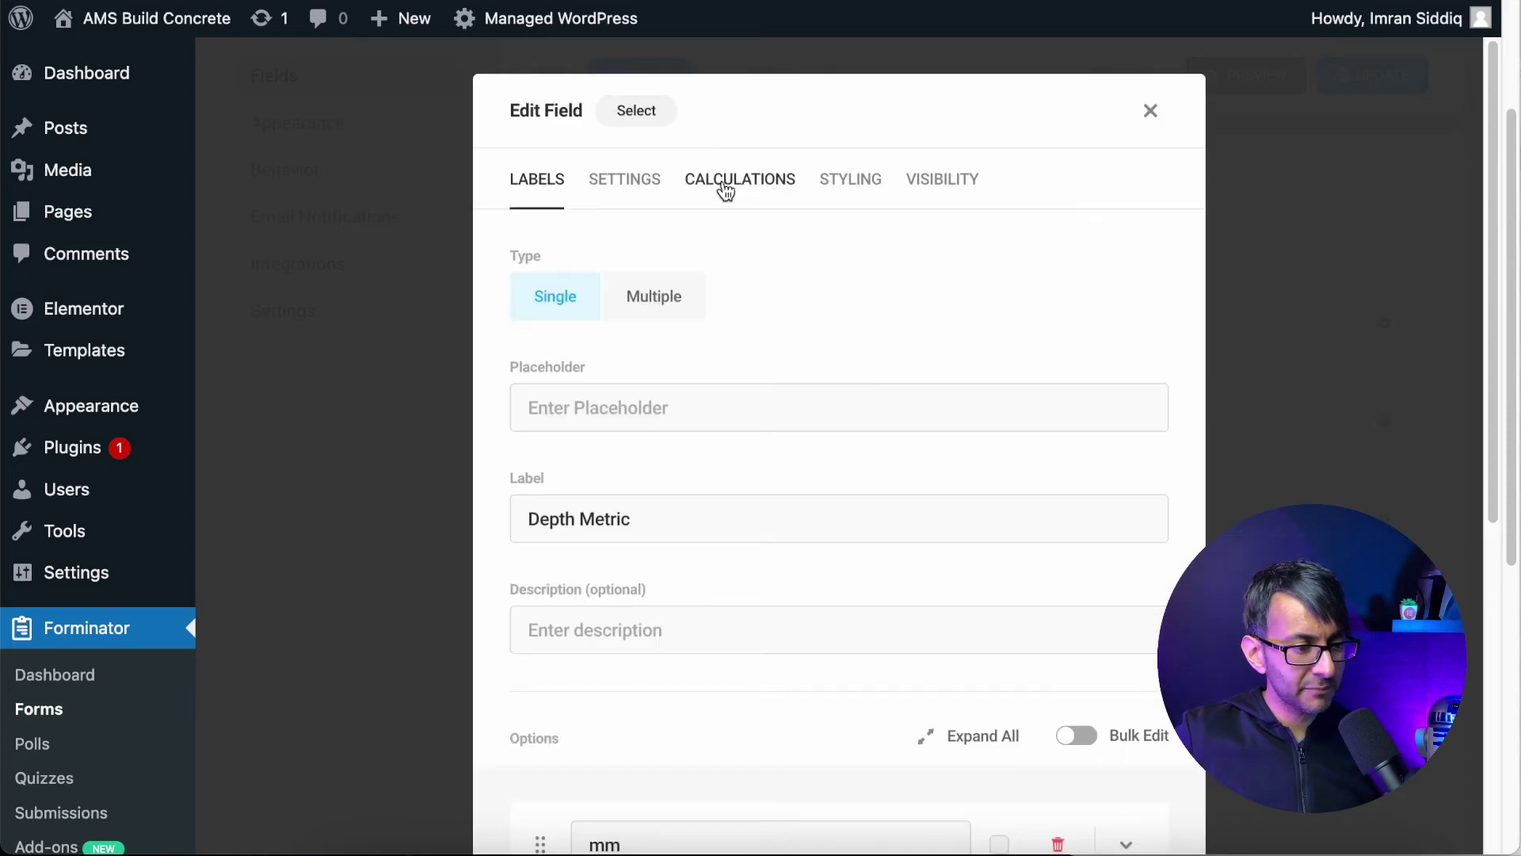
scroll(744, 814, down, 5)
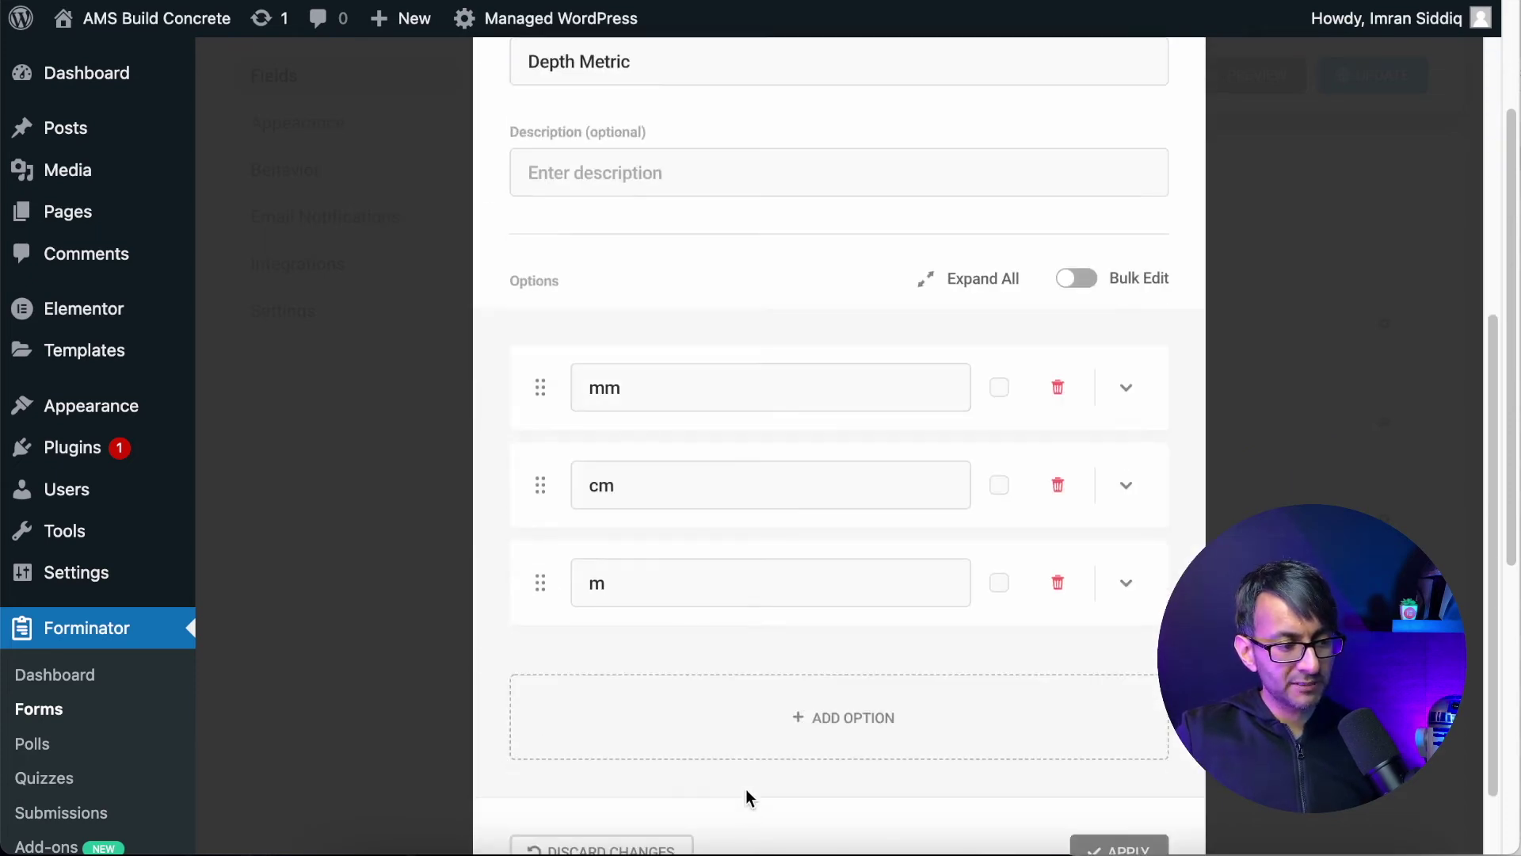
scroll(774, 425, up, 5)
click(777, 196)
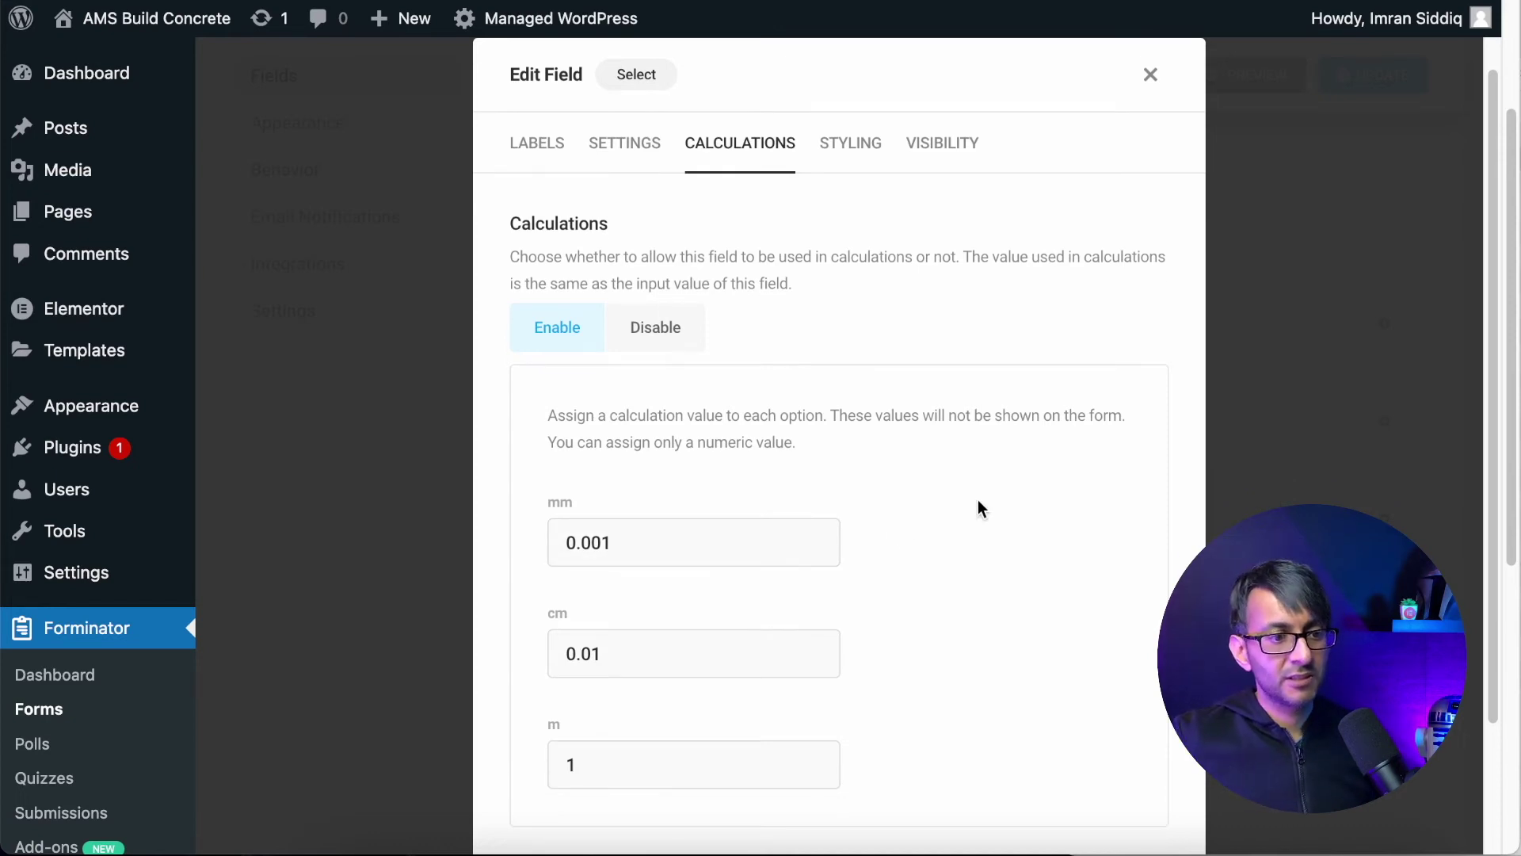
click(1148, 75)
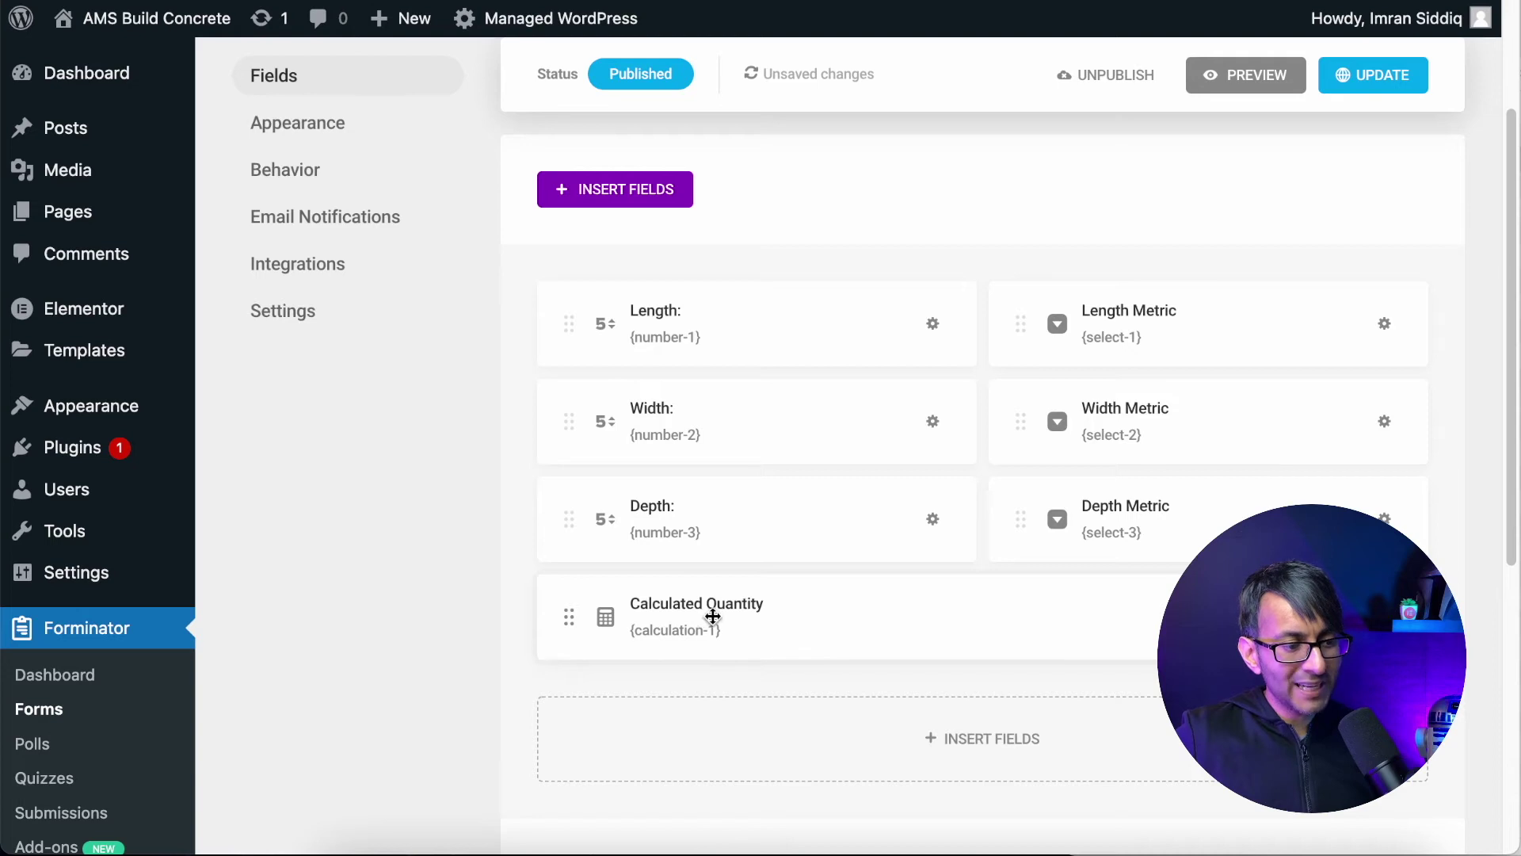
- Set the Calculated Quantity field's Round To option to 2 decimals and apply
click(634, 192)
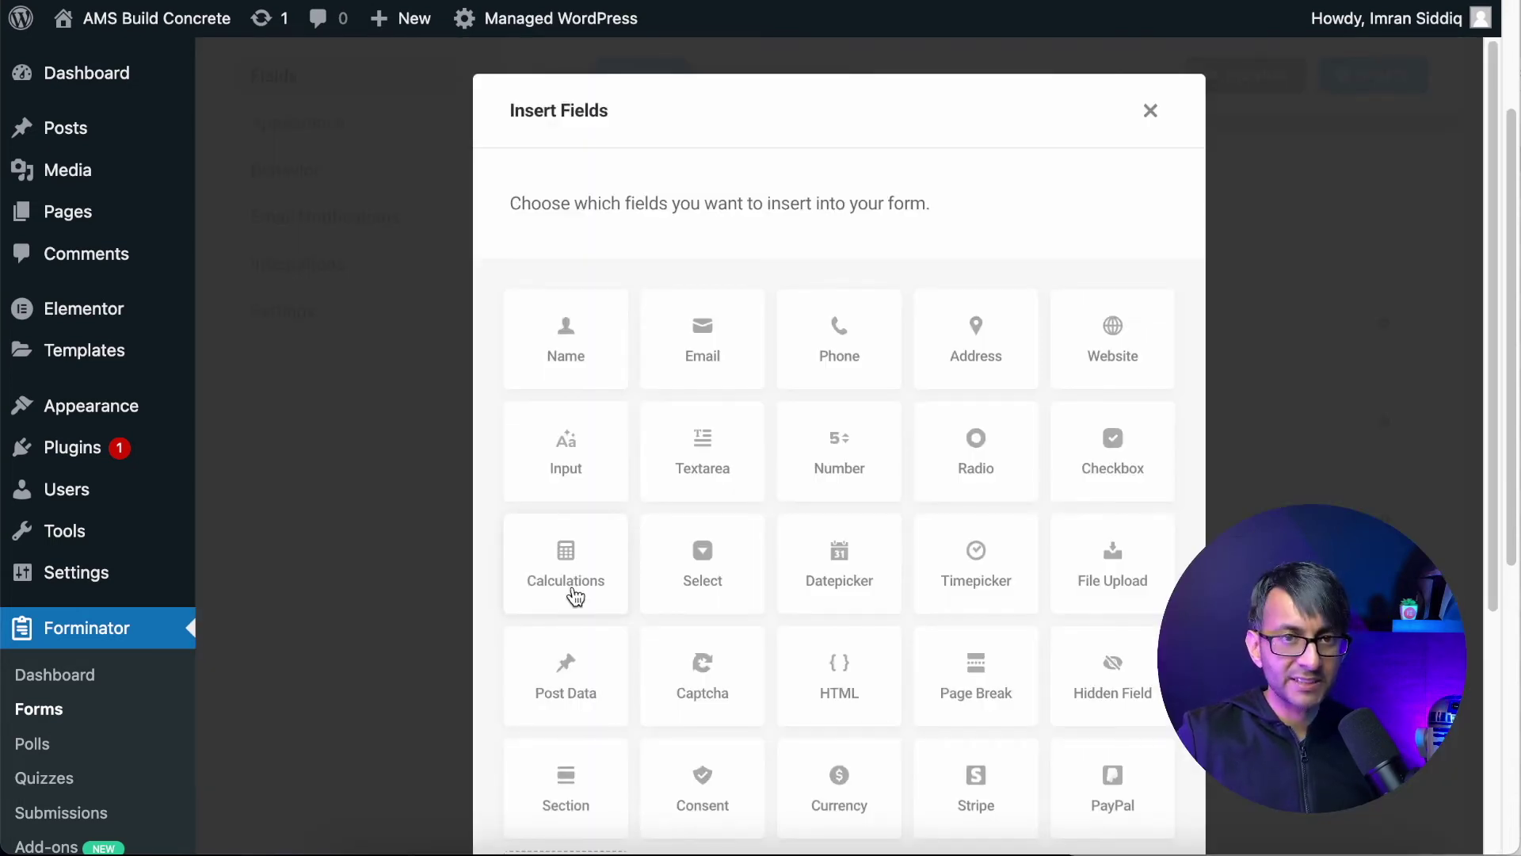
click(1151, 110)
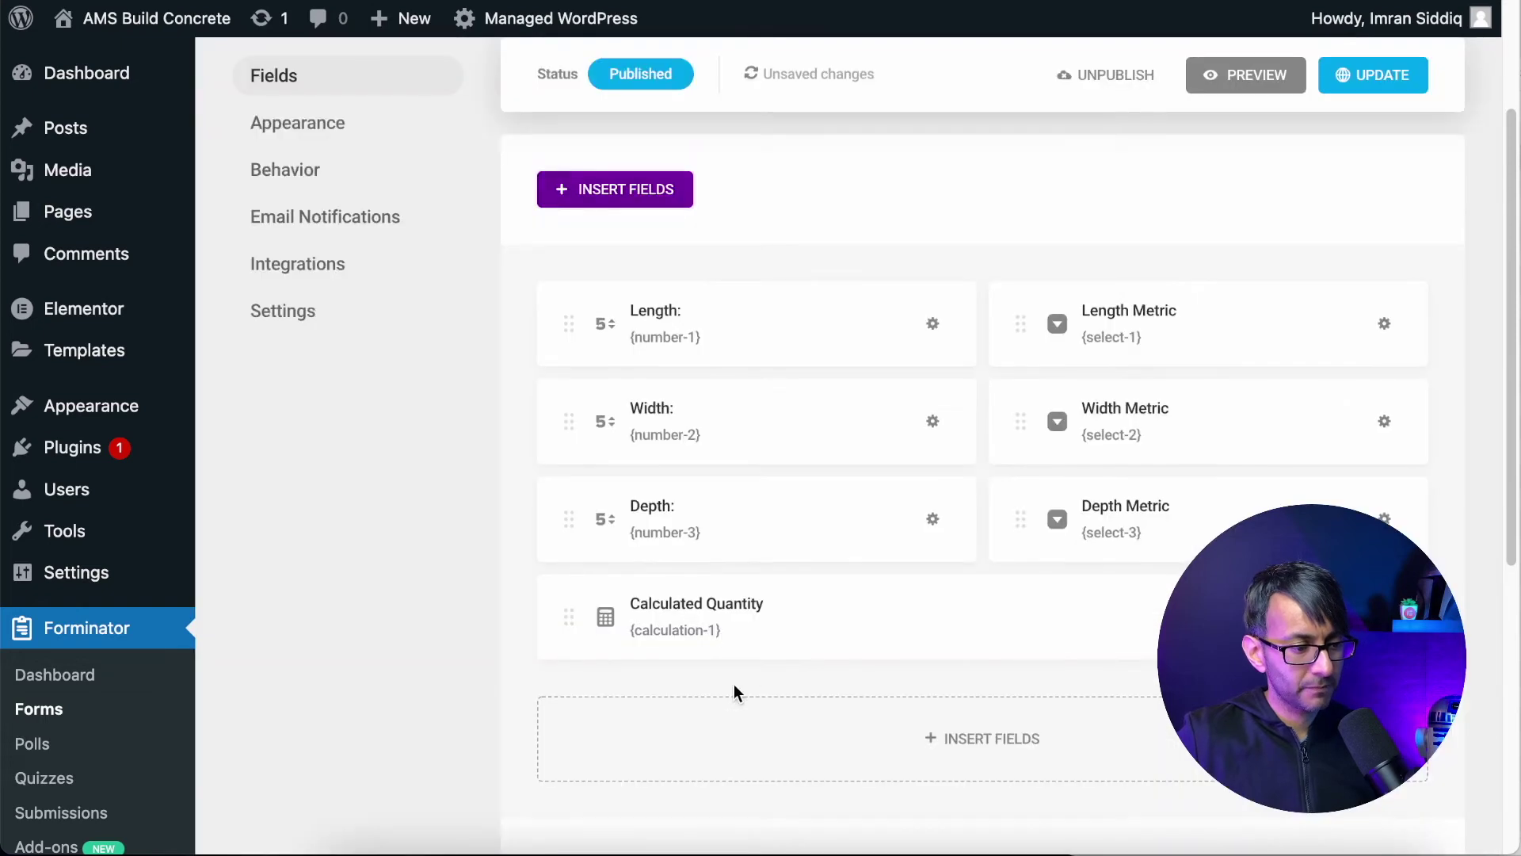
click(745, 620)
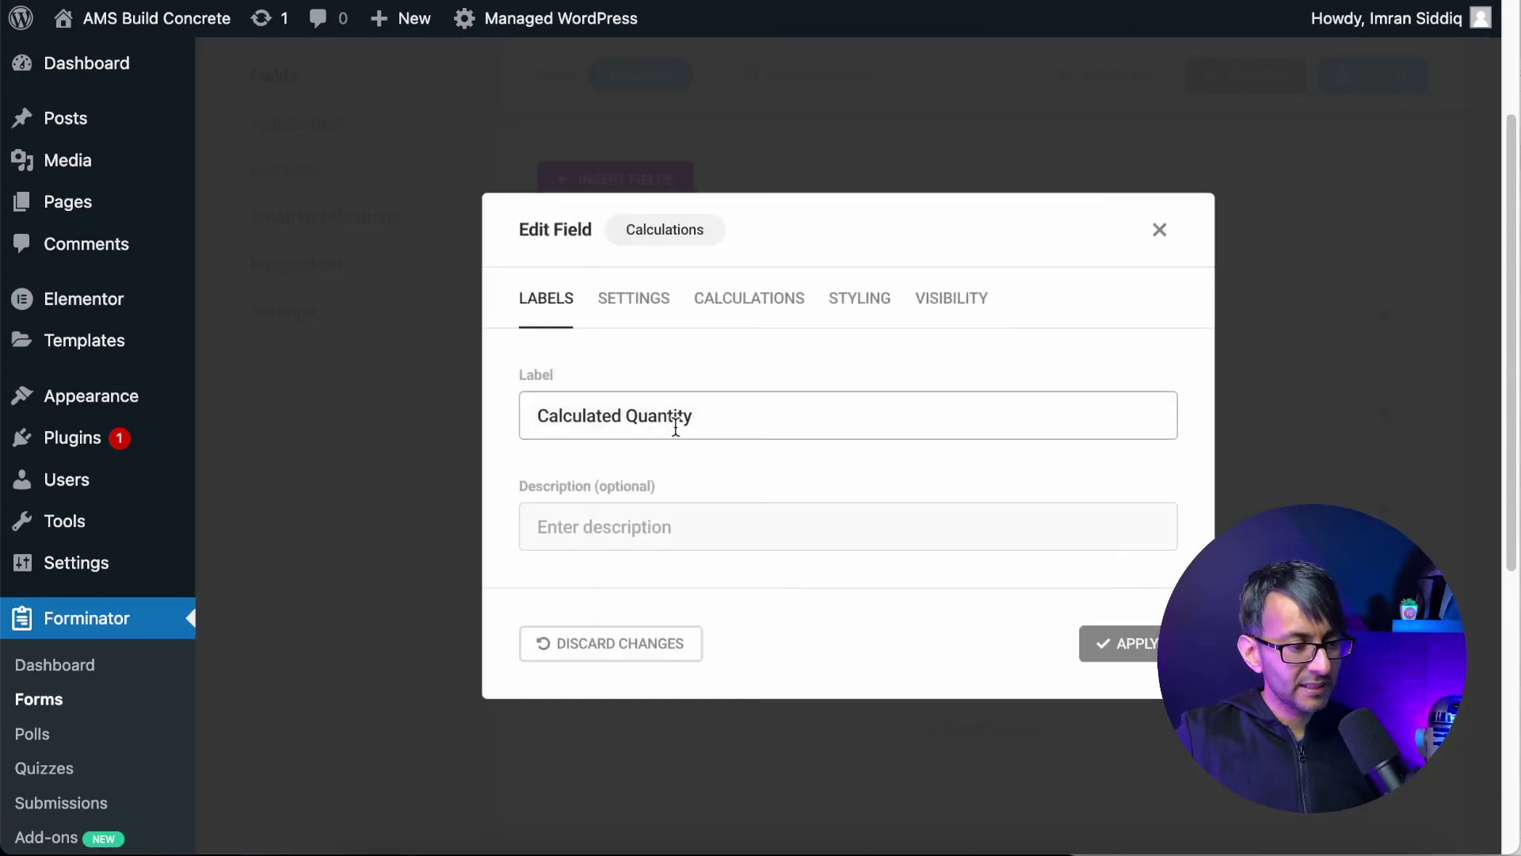
click(632, 309)
scroll(693, 643, down, 2)
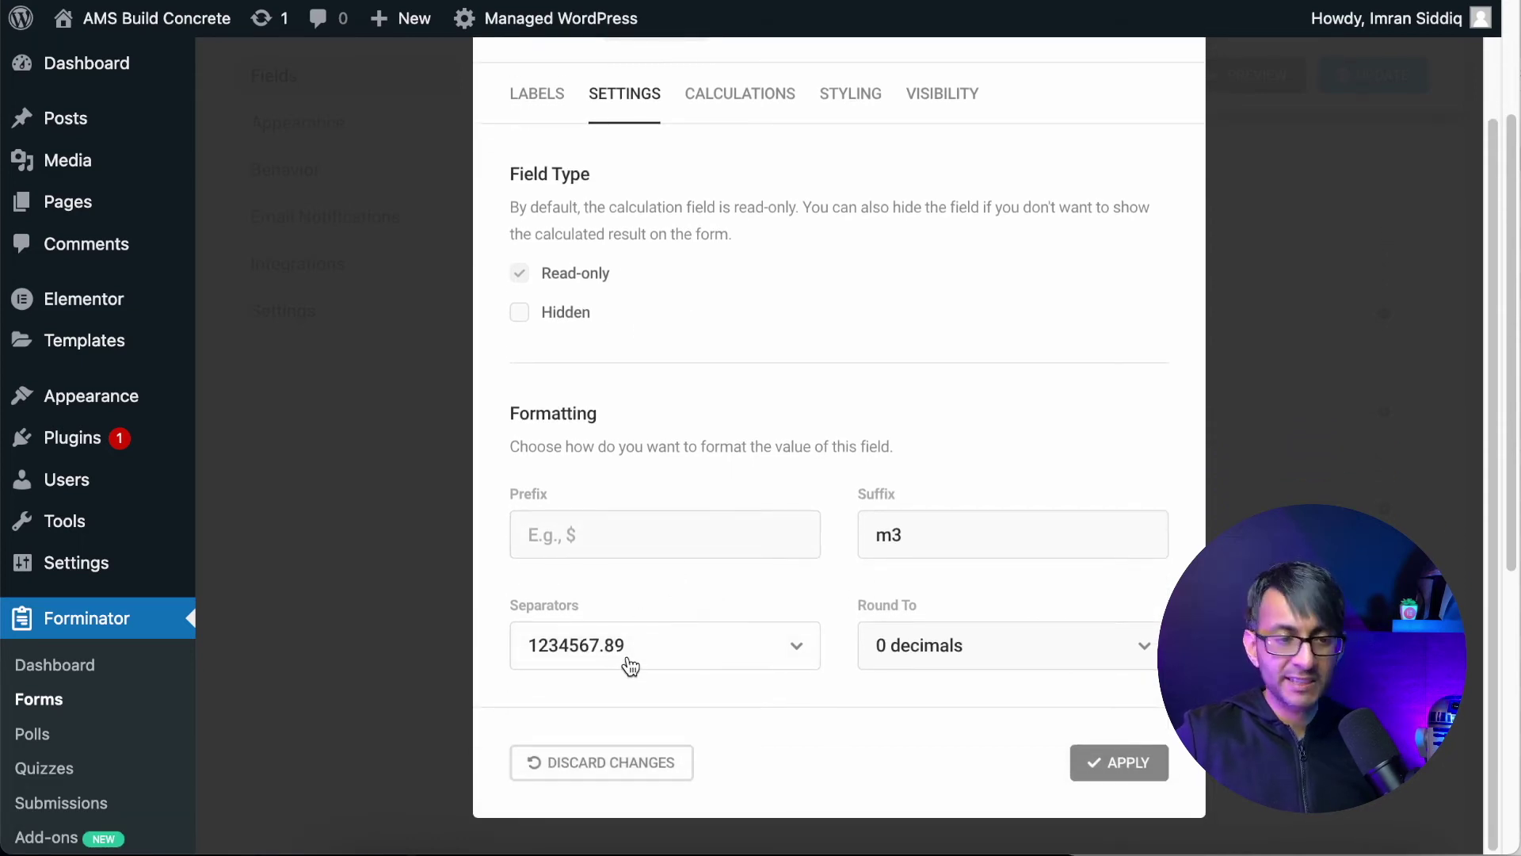
click(1071, 661)
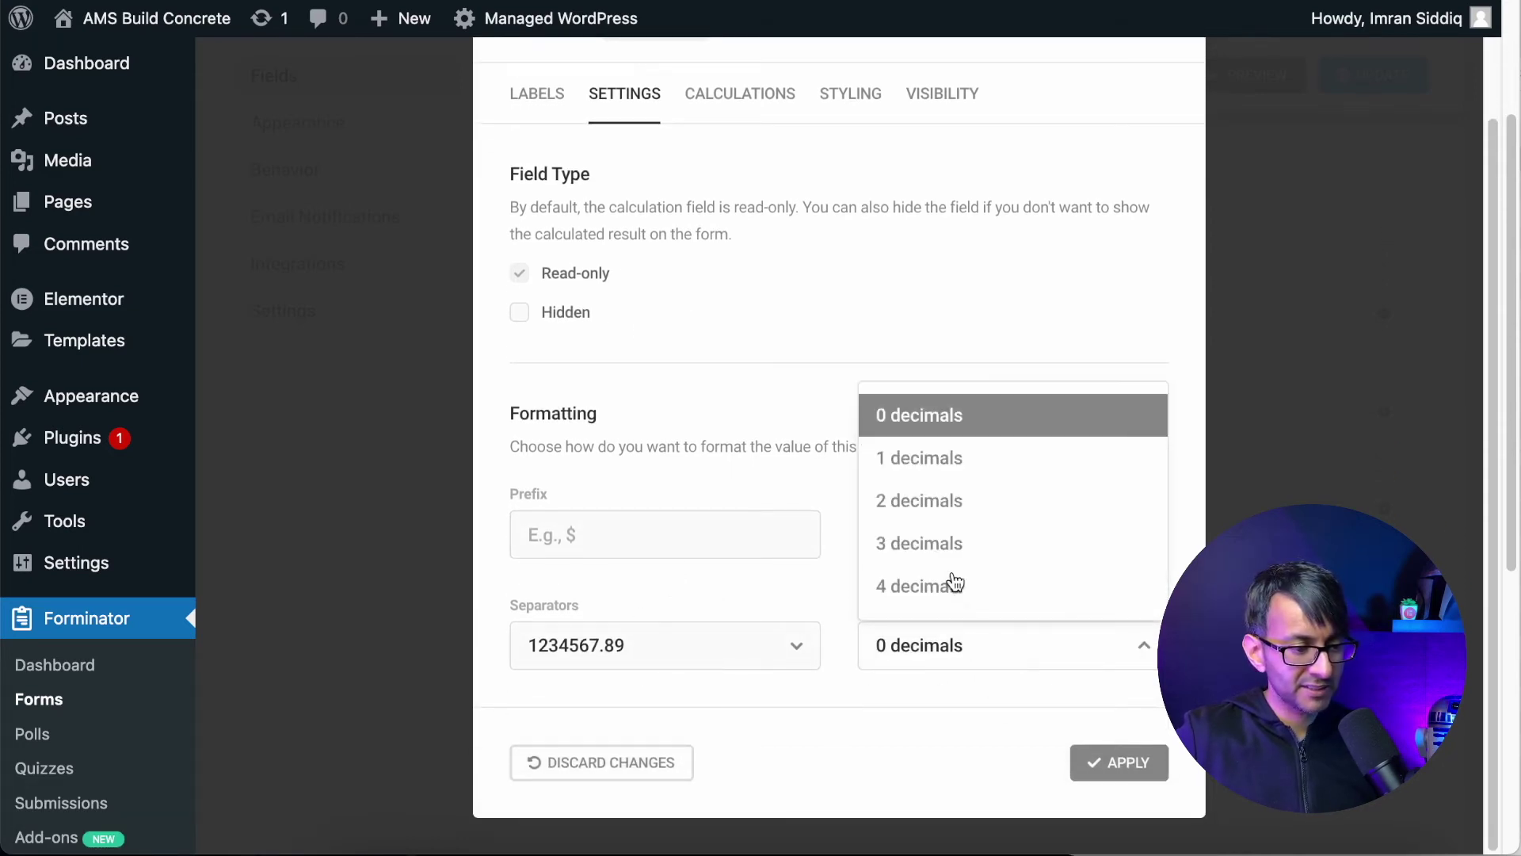
click(961, 501)
click(1110, 763)
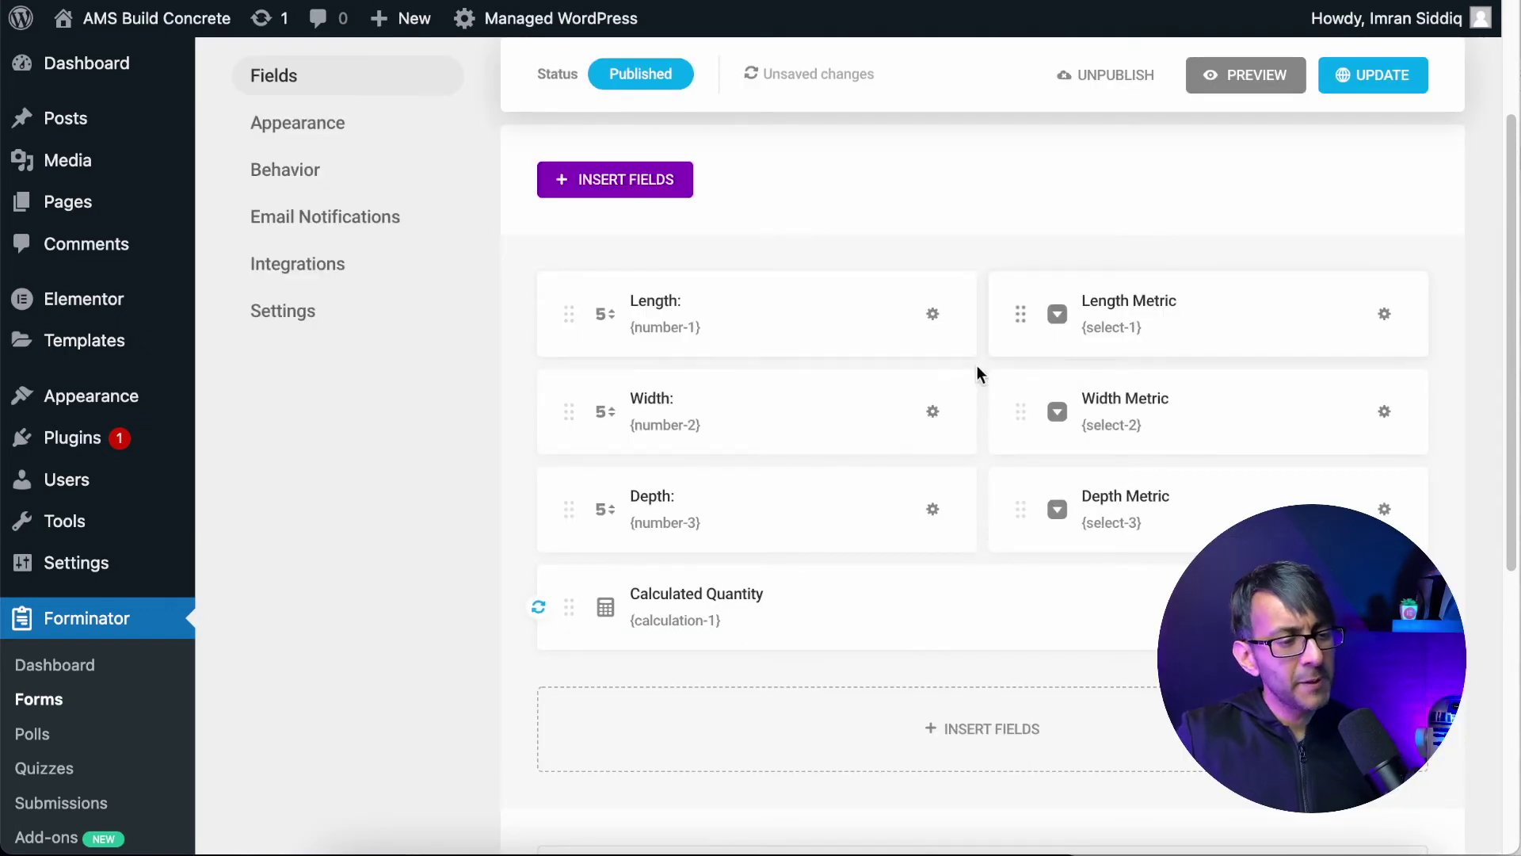
- Select the entire Calculated Quantity formula on its Calculations tab and delete it
click(842, 610)
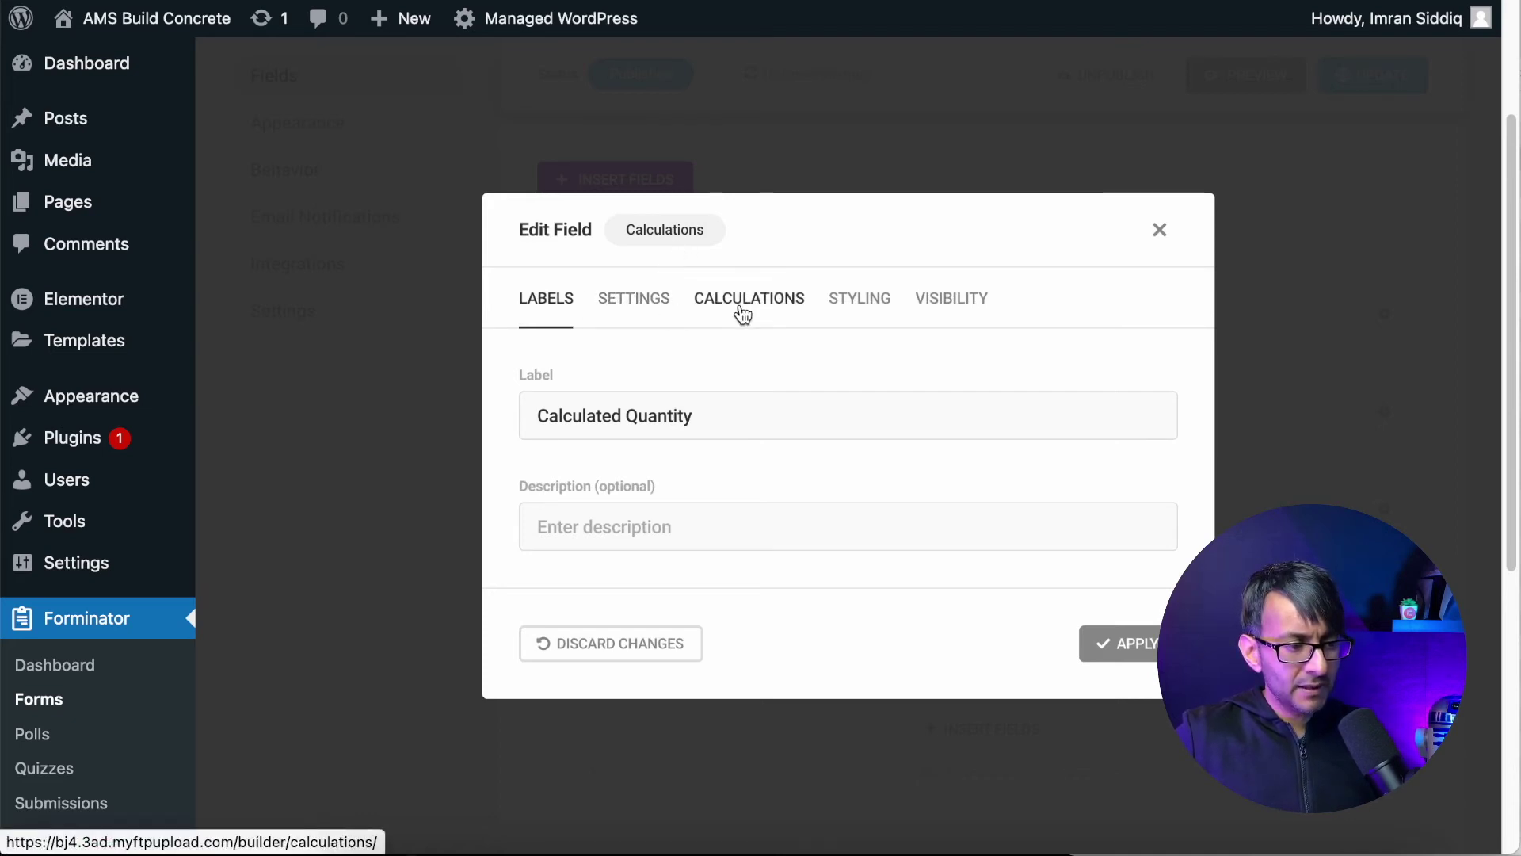
click(742, 313)
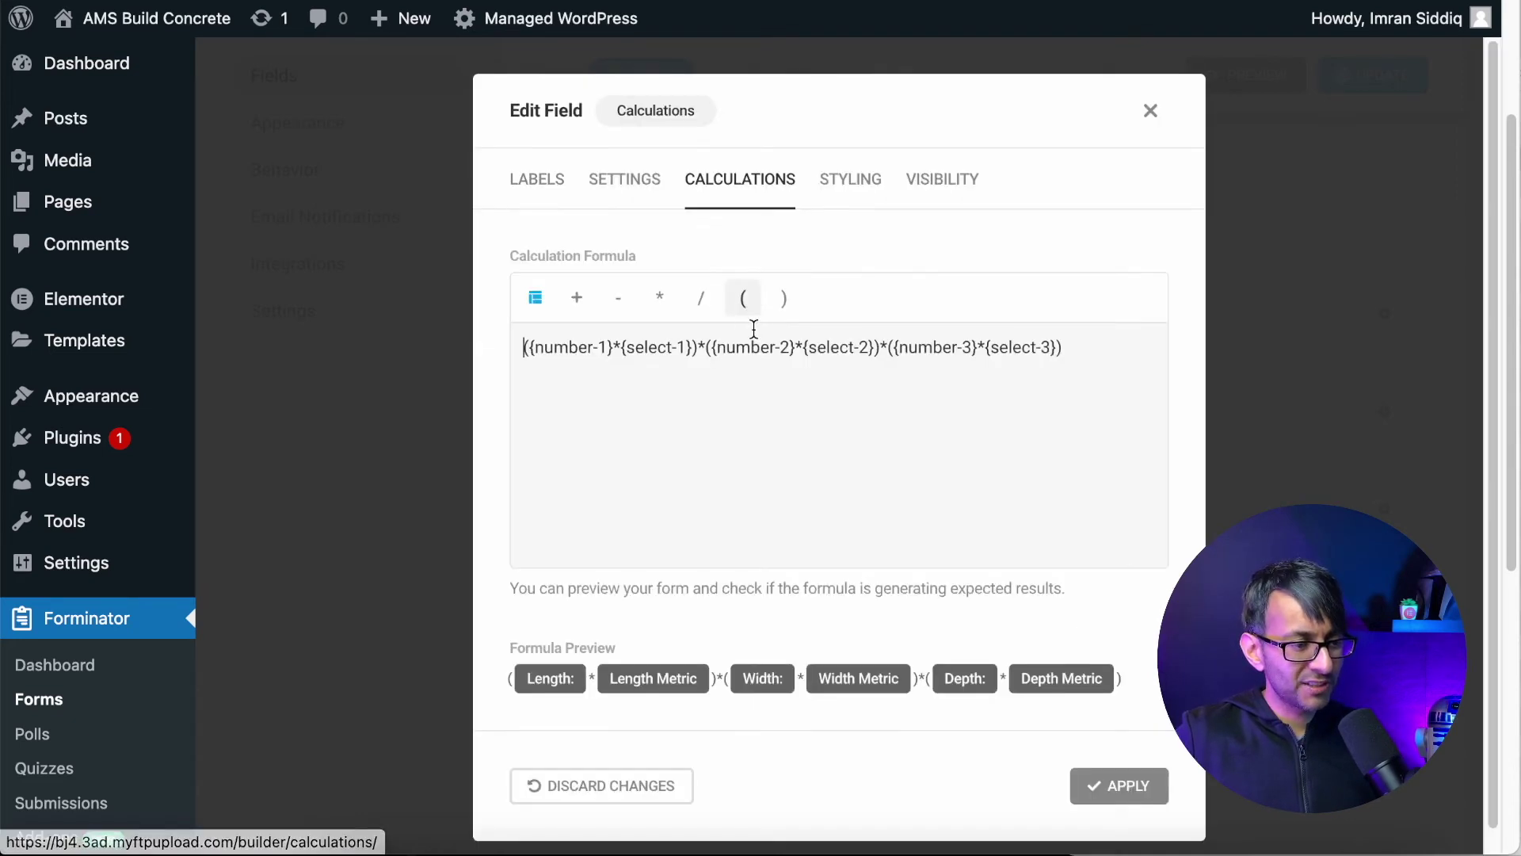
drag(1084, 353, 552, 351)
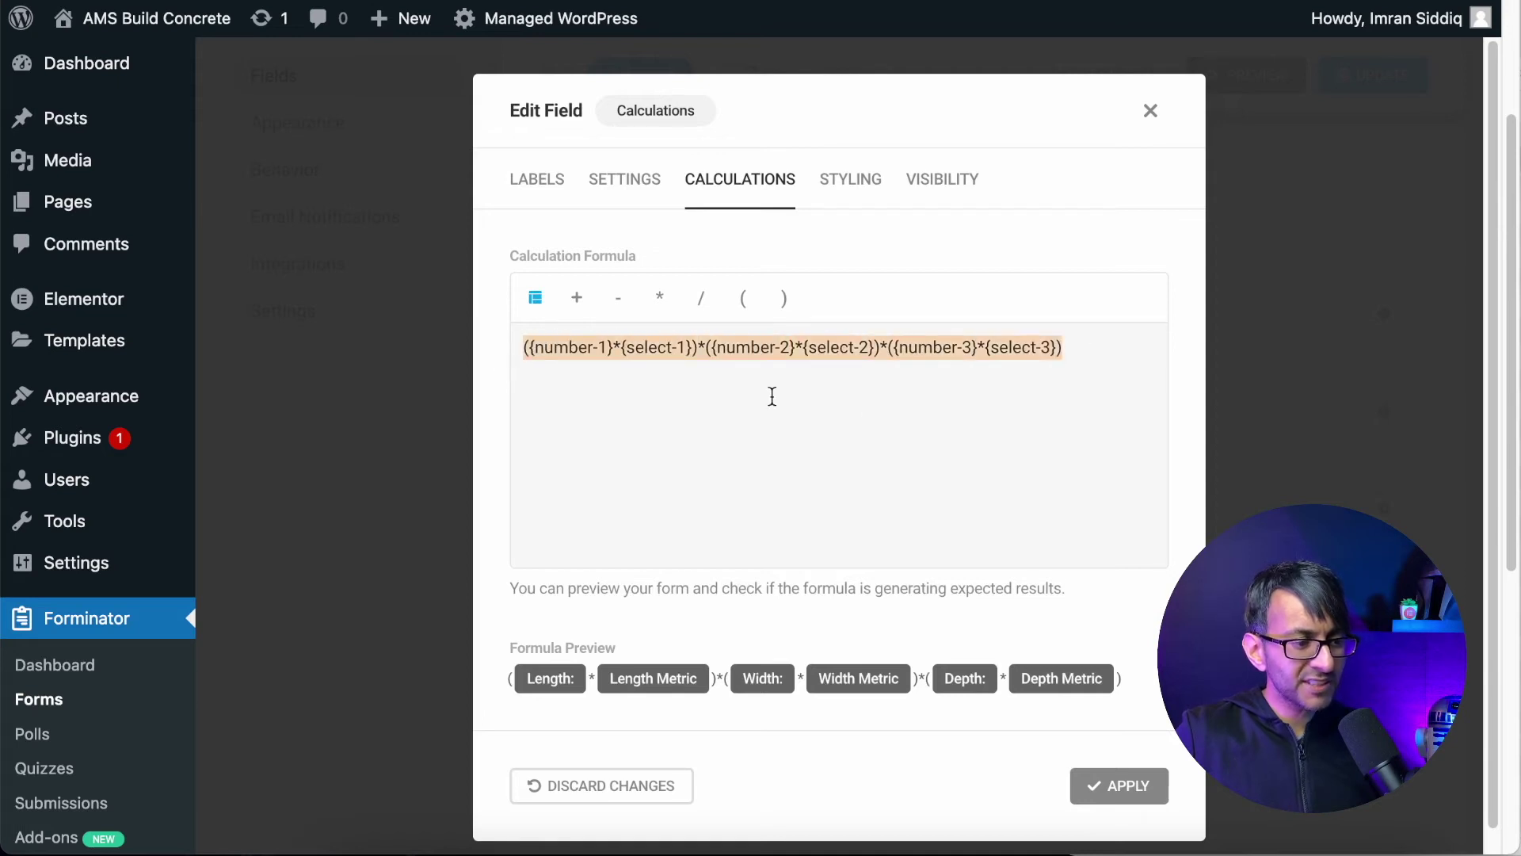
click(941, 409)
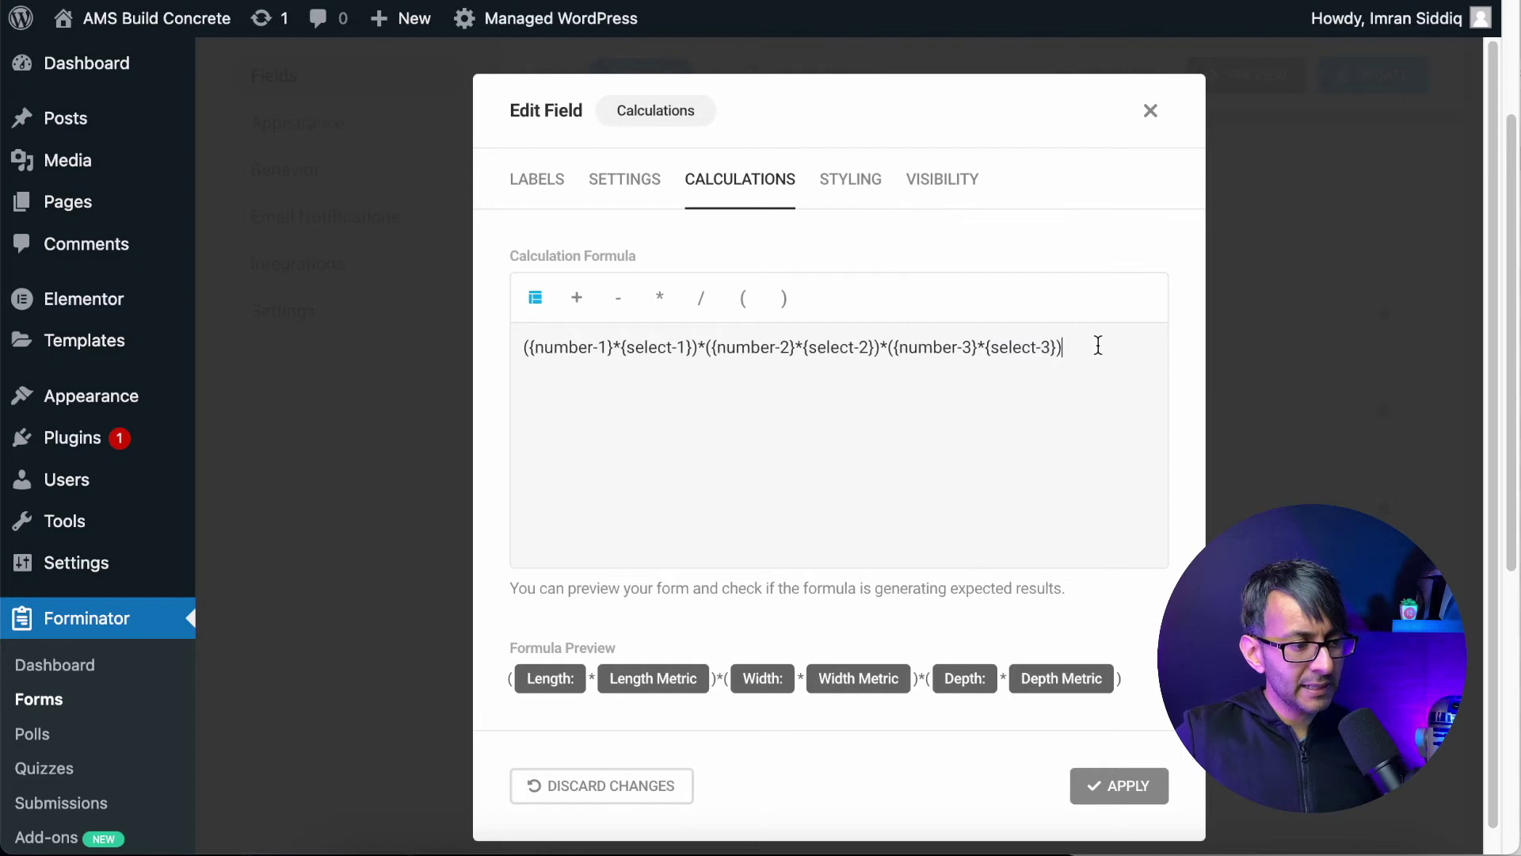
drag(1098, 345, 475, 353)
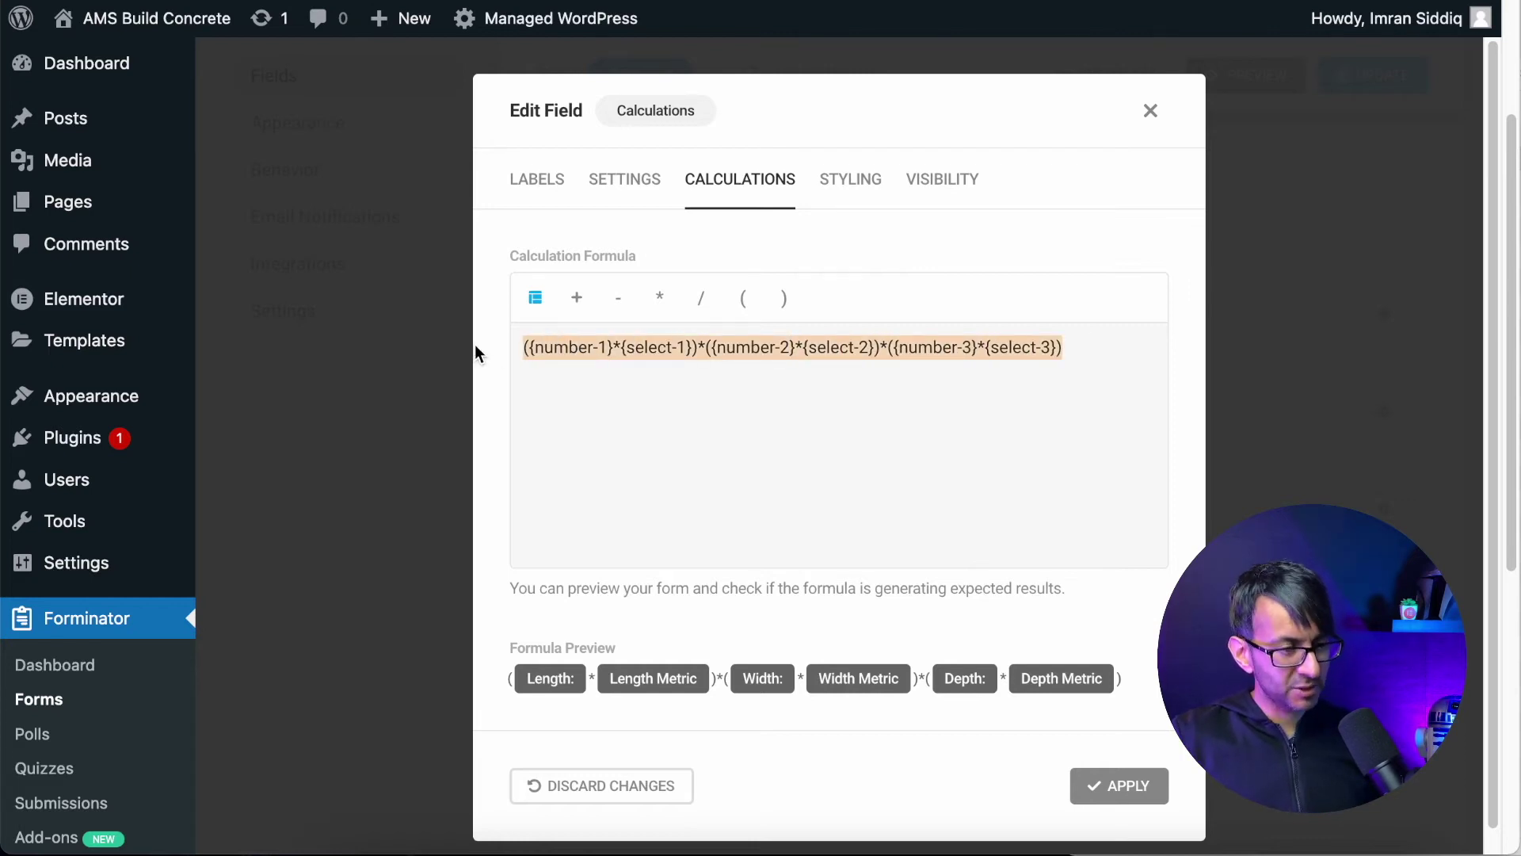
key(BackSpace)
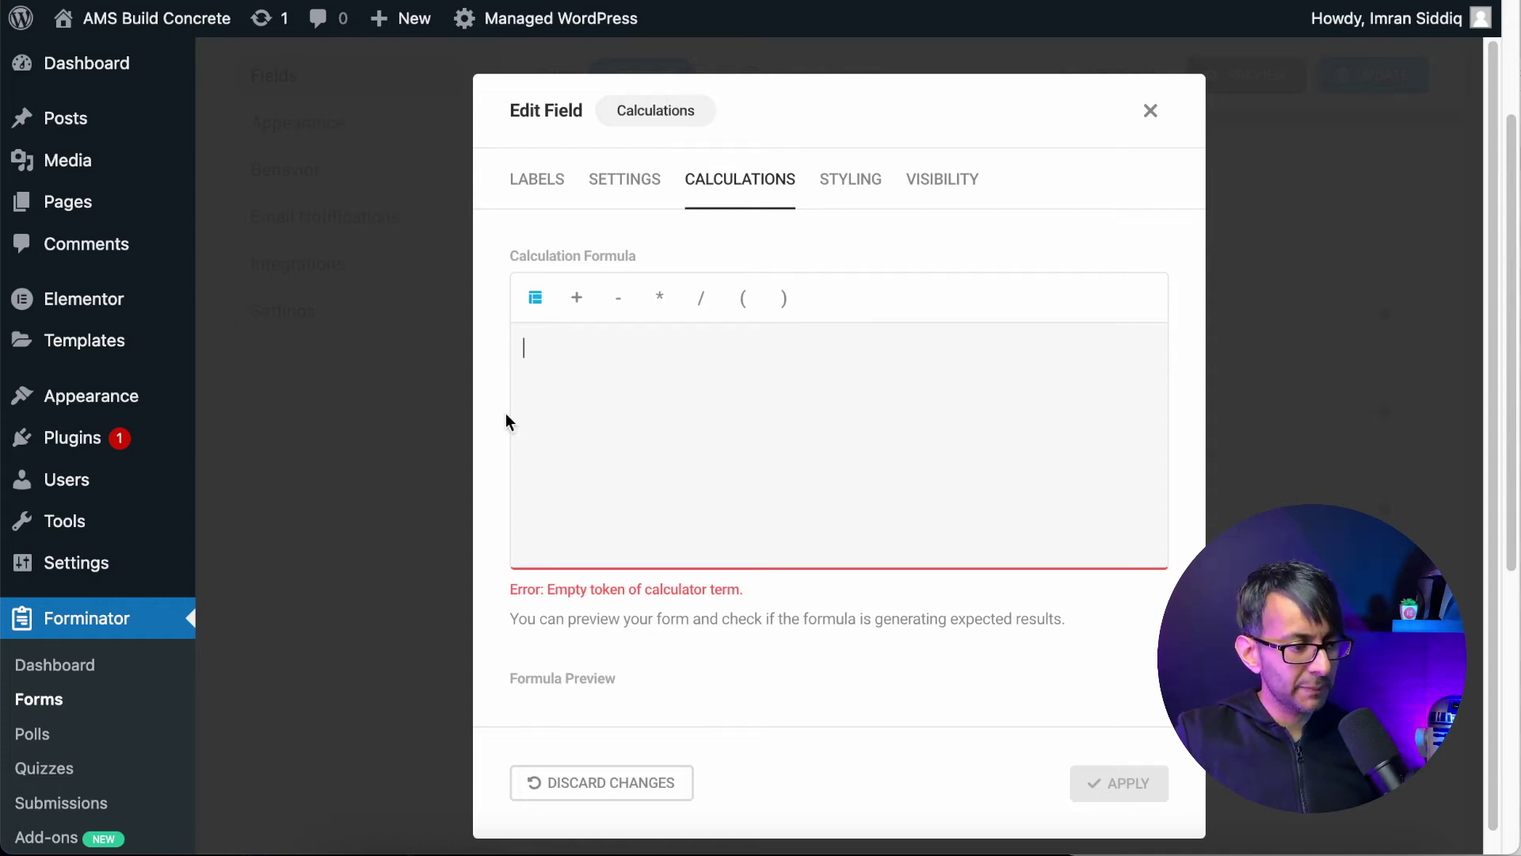
- Set the formula to ({number-1}*{select-1})*({number-2}*{select-2})*({number-3}*{select-3}) and close the editor
click(536, 305)
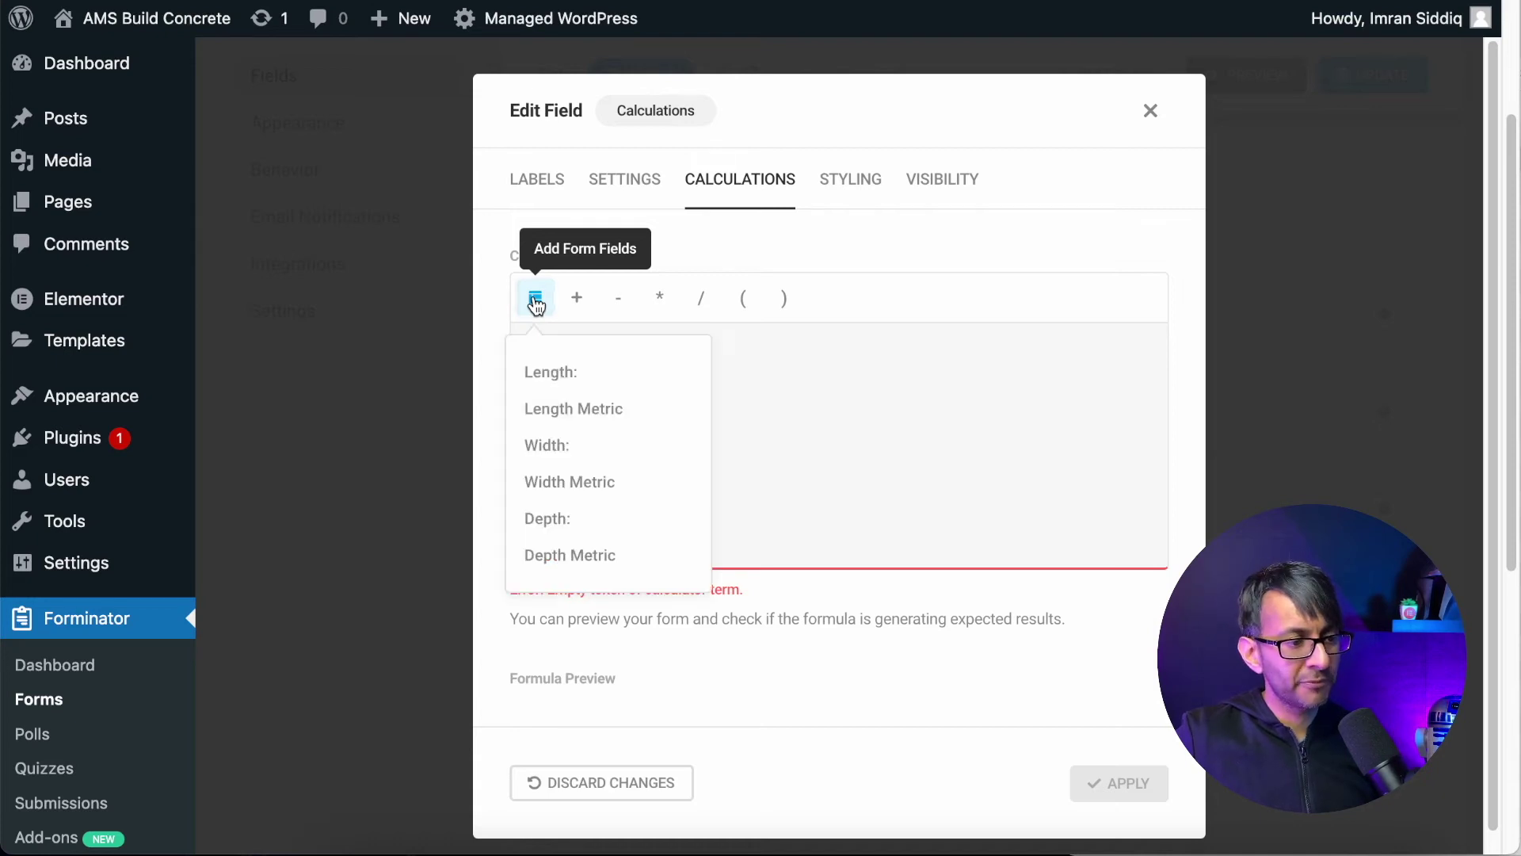
click(576, 390)
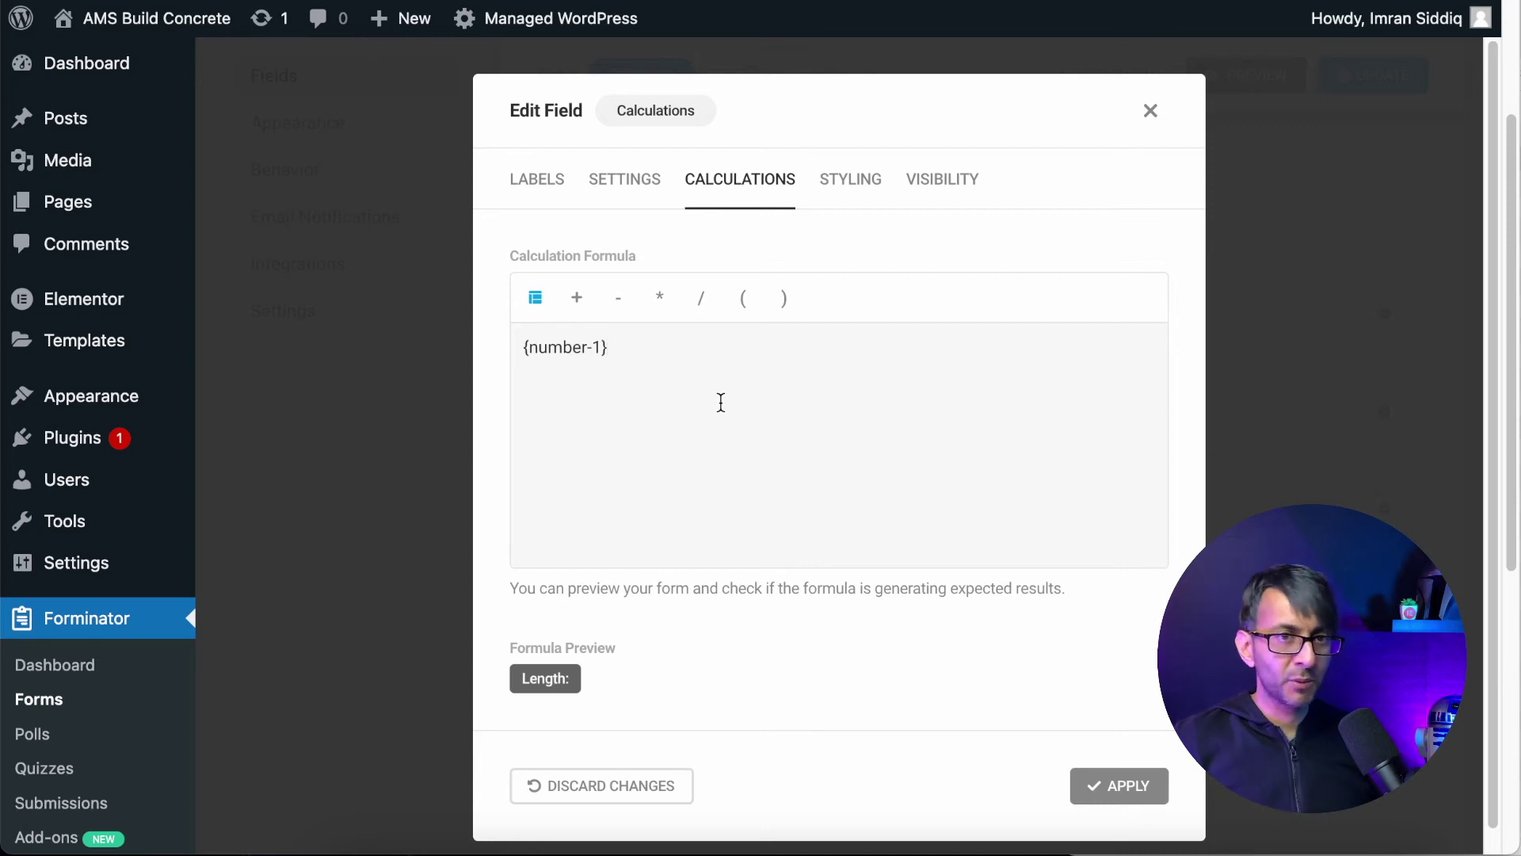
text(*)
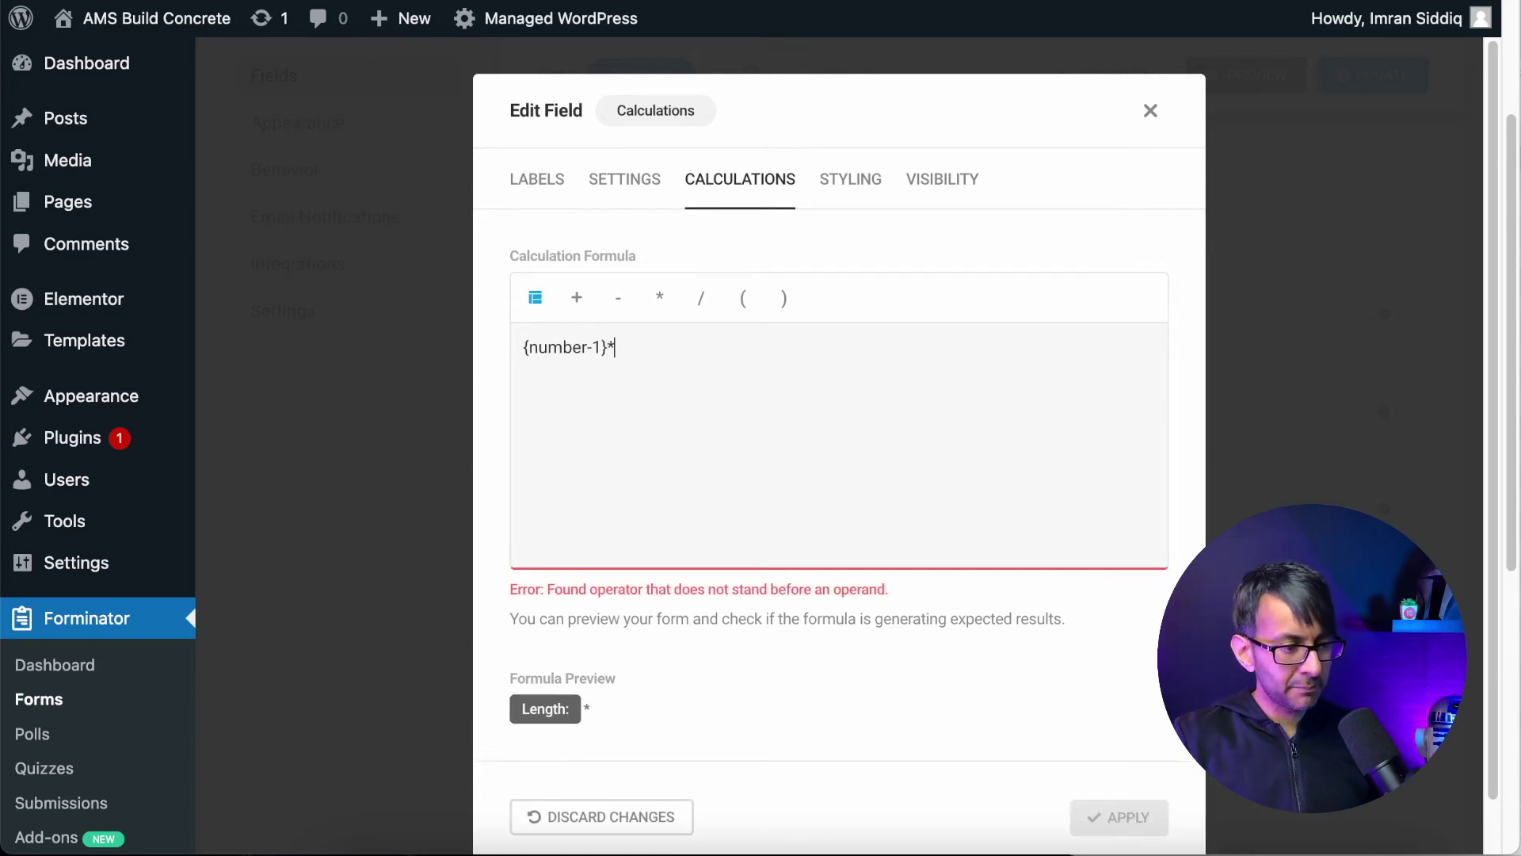
click(537, 303)
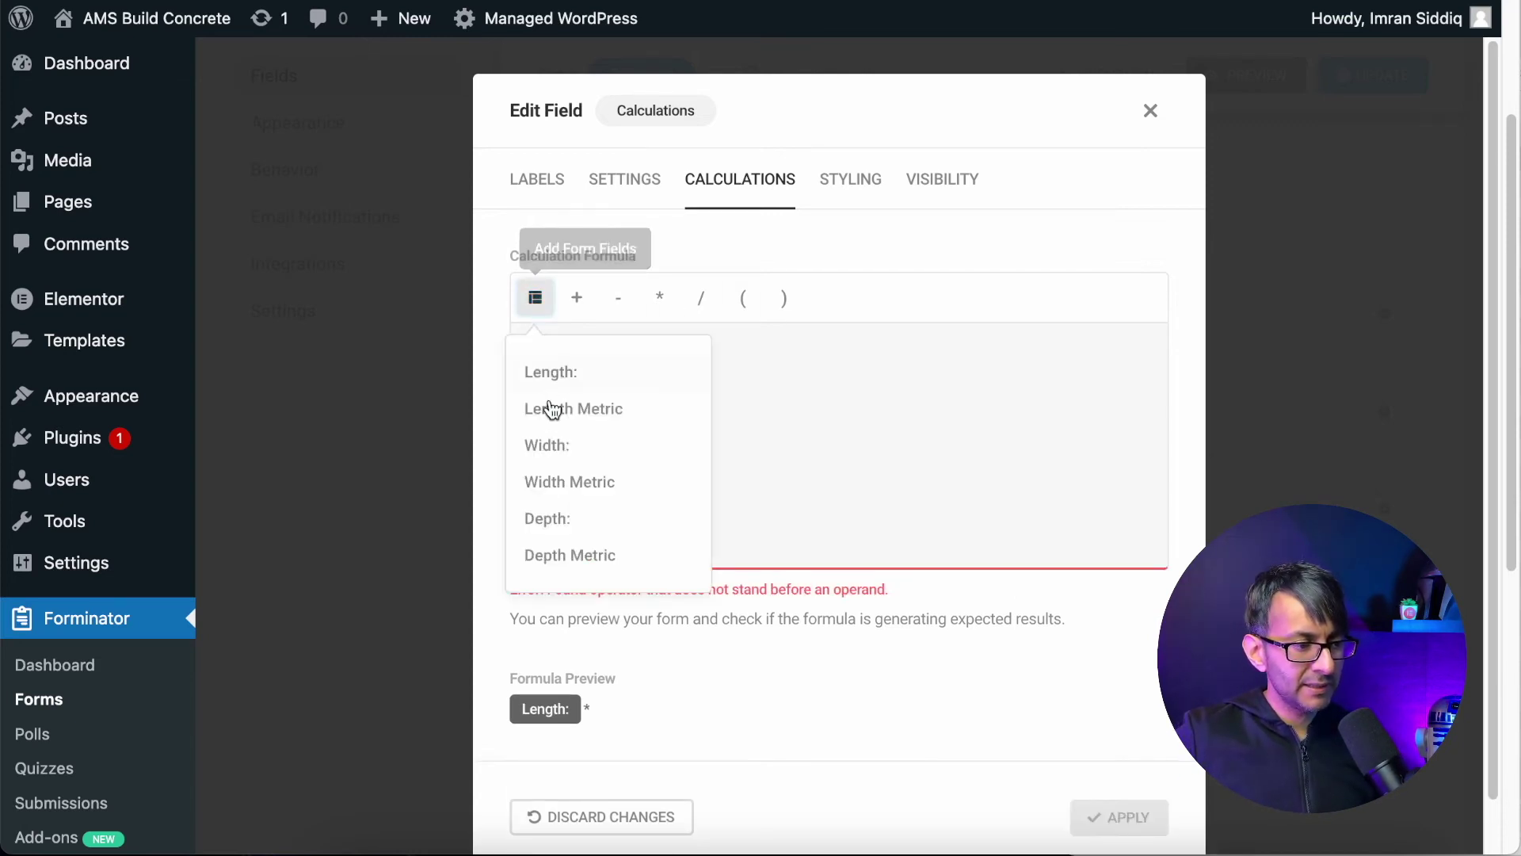
click(604, 409)
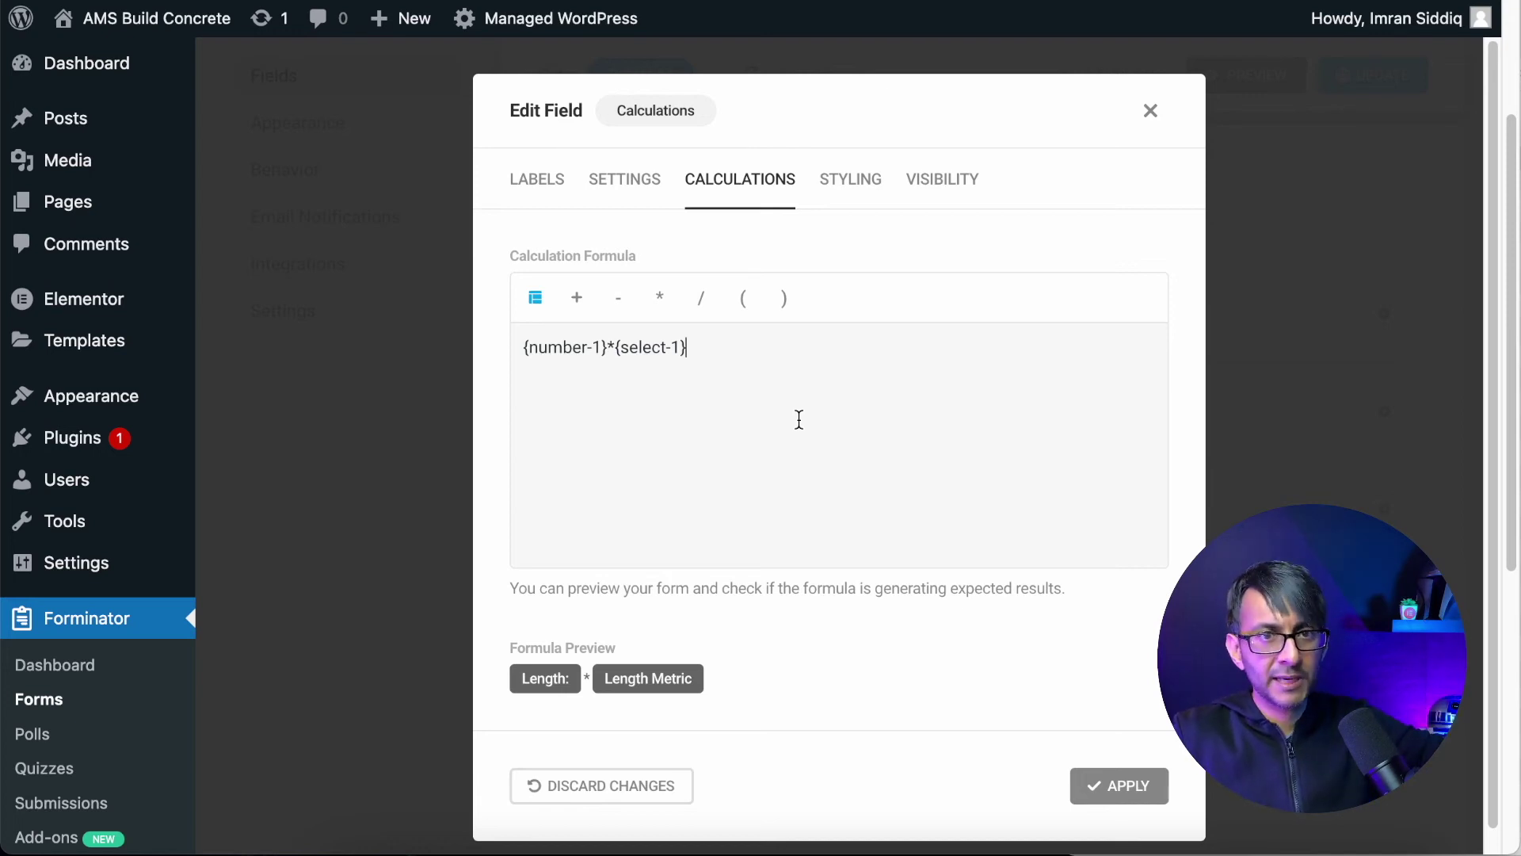
drag(686, 349, 397, 358)
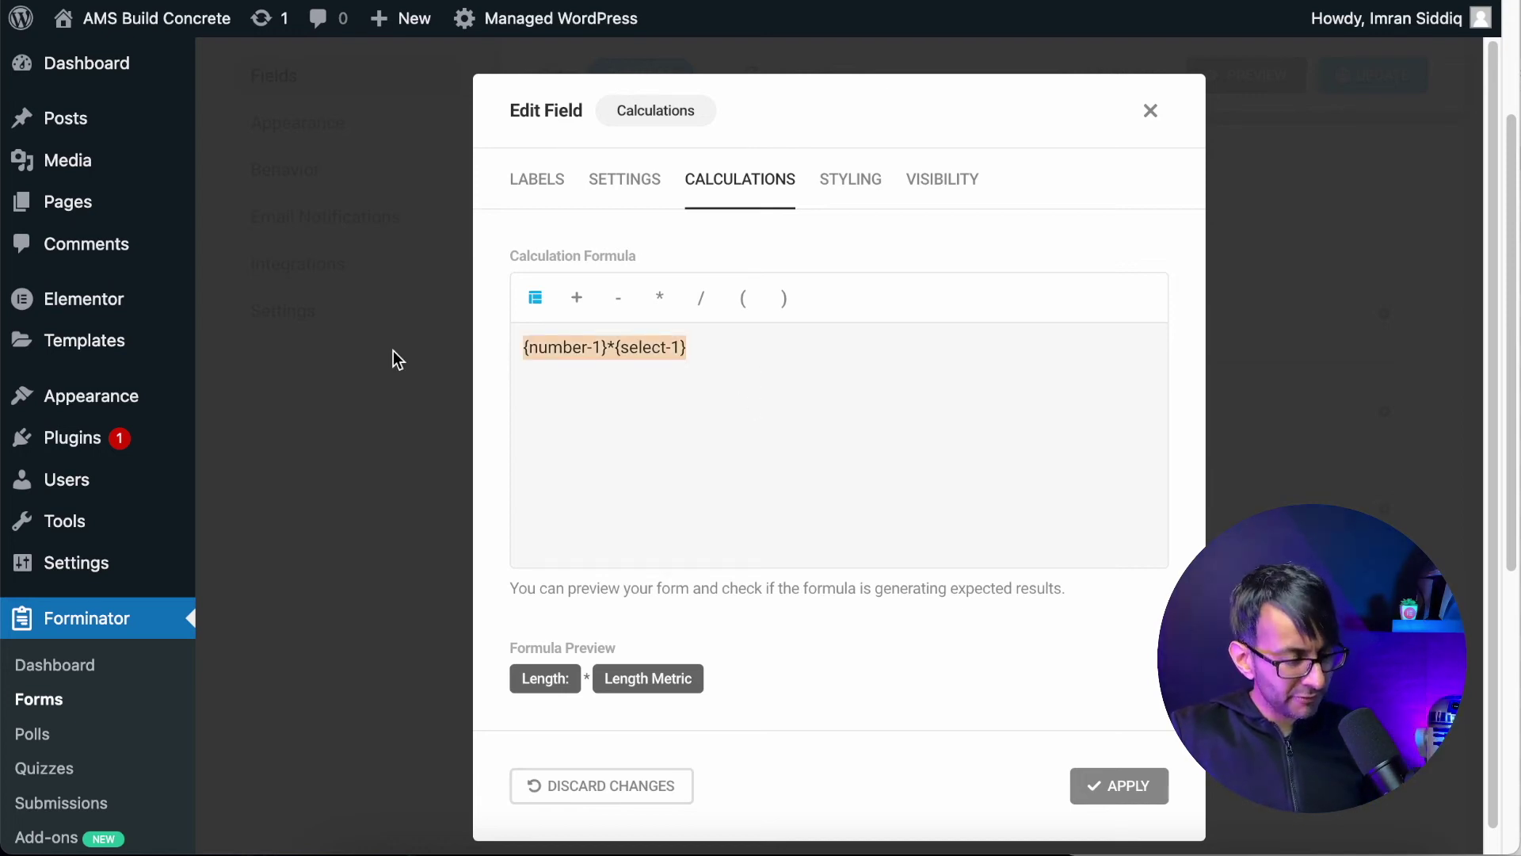
text(({number-1}*{select-1})*({number-2}*{select-2})*({number-3}*{select-3}))
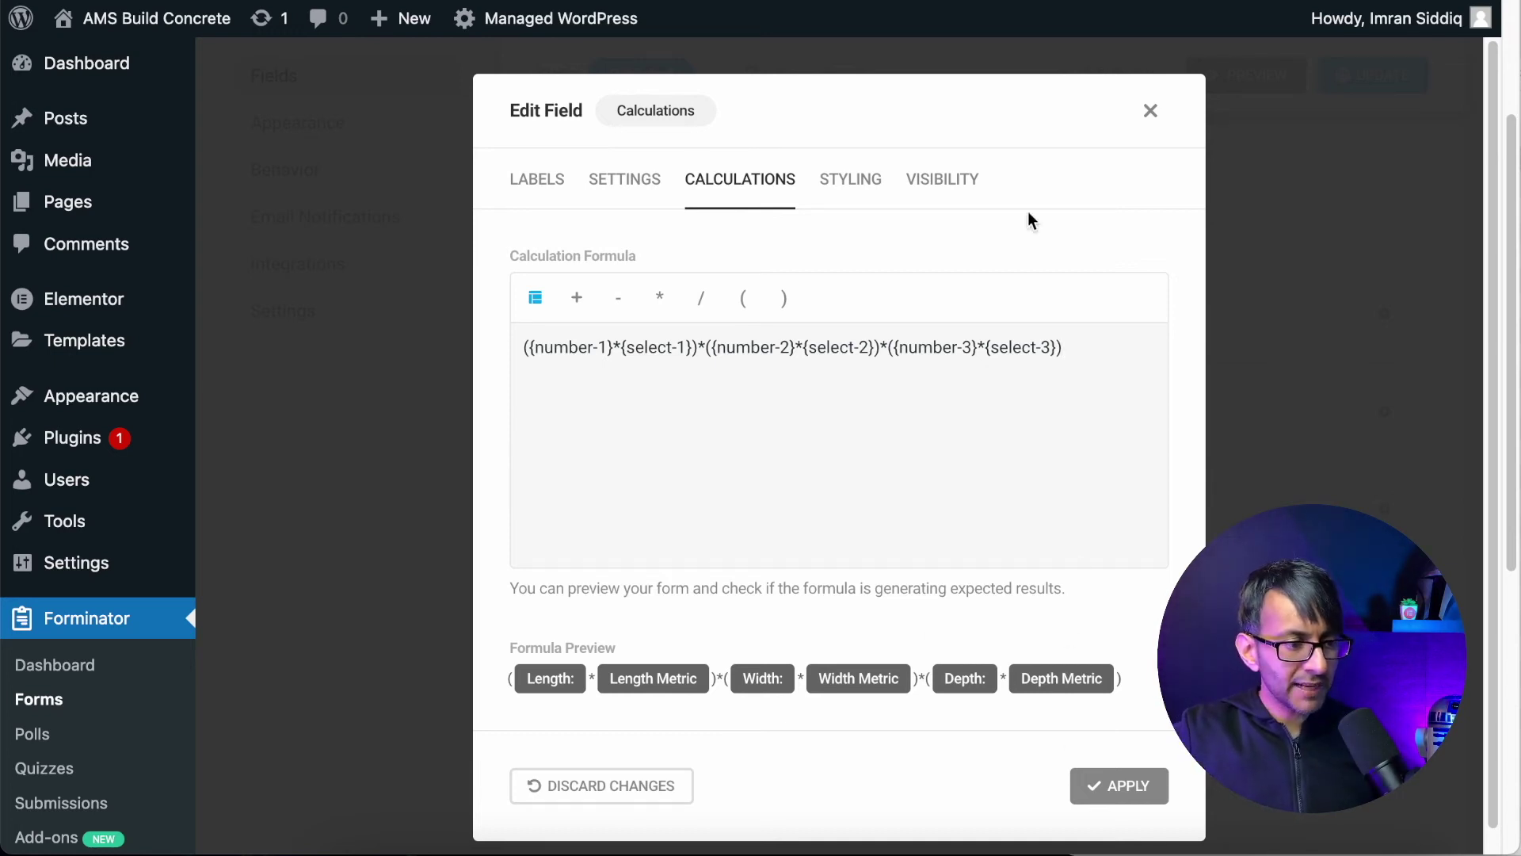
click(1150, 111)
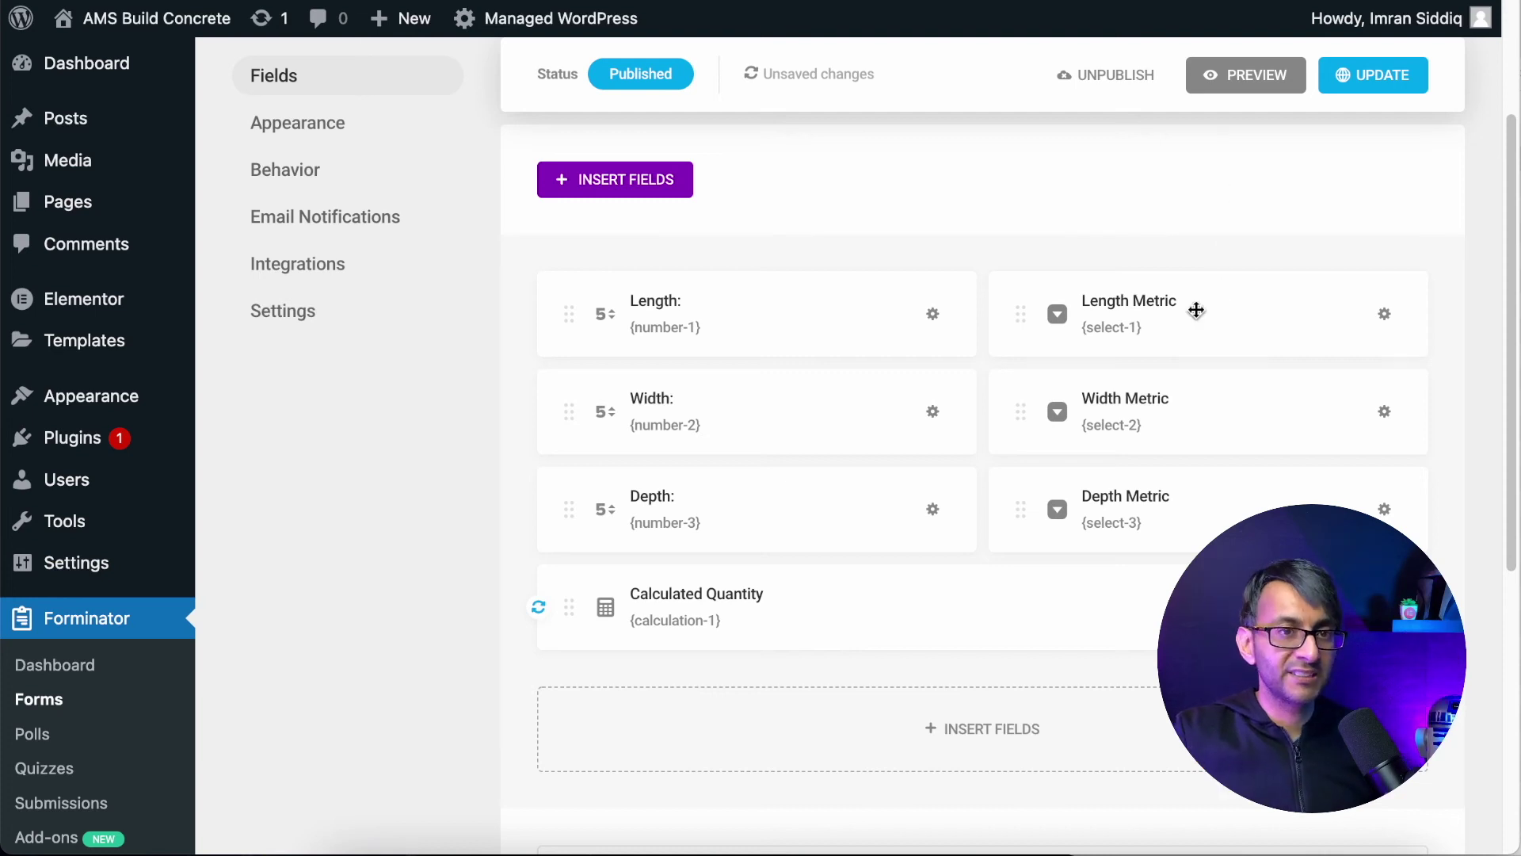
- In Appearance, try the Default, Bold, Material and no-stylesheet design styles, ending on Flat
scroll(955, 358, up, 3)
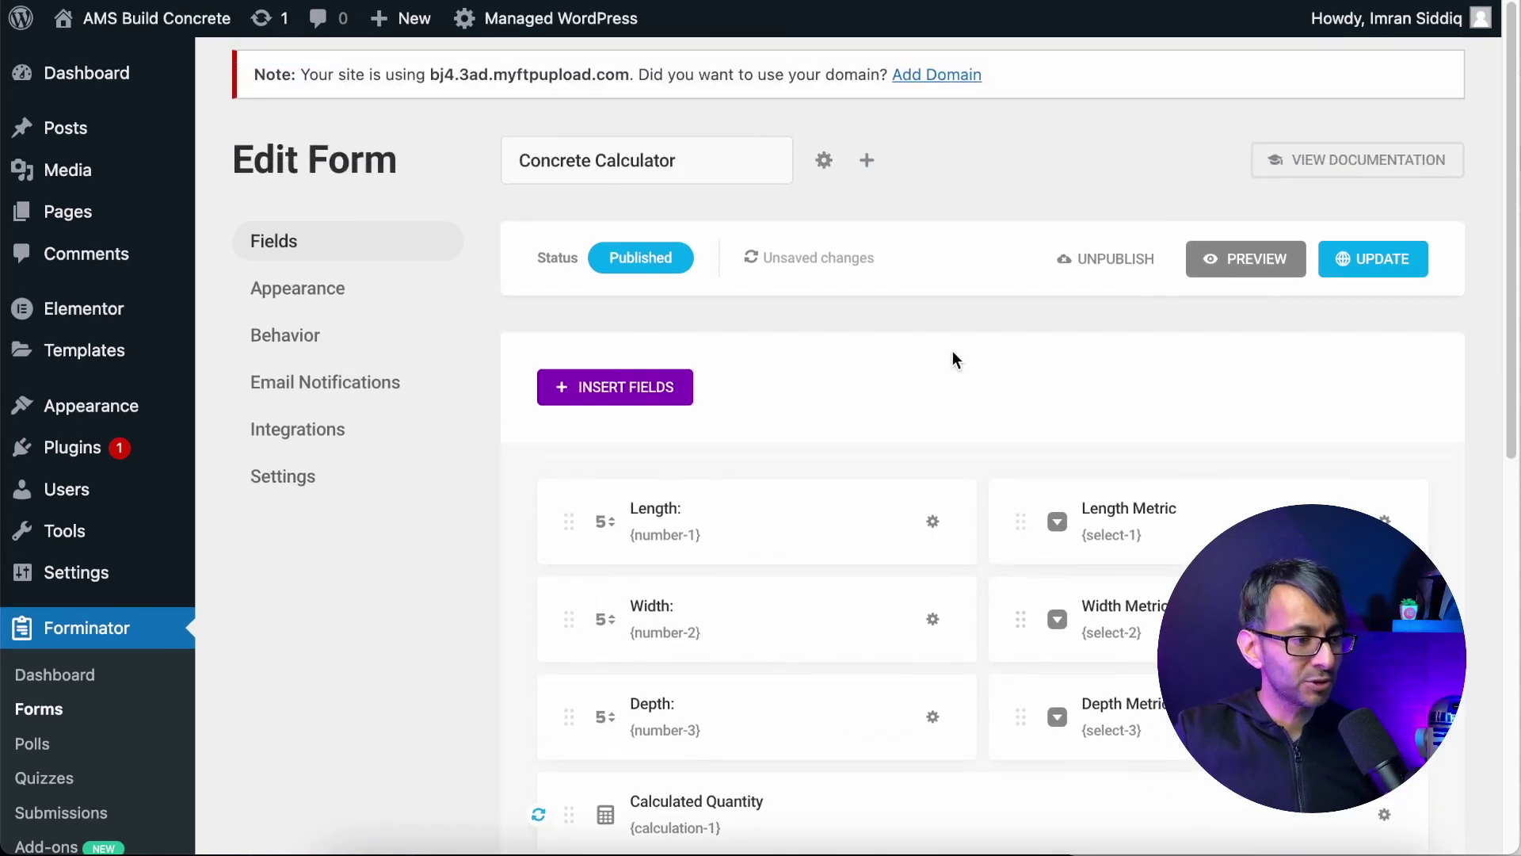
click(329, 296)
scroll(990, 642, down, 5)
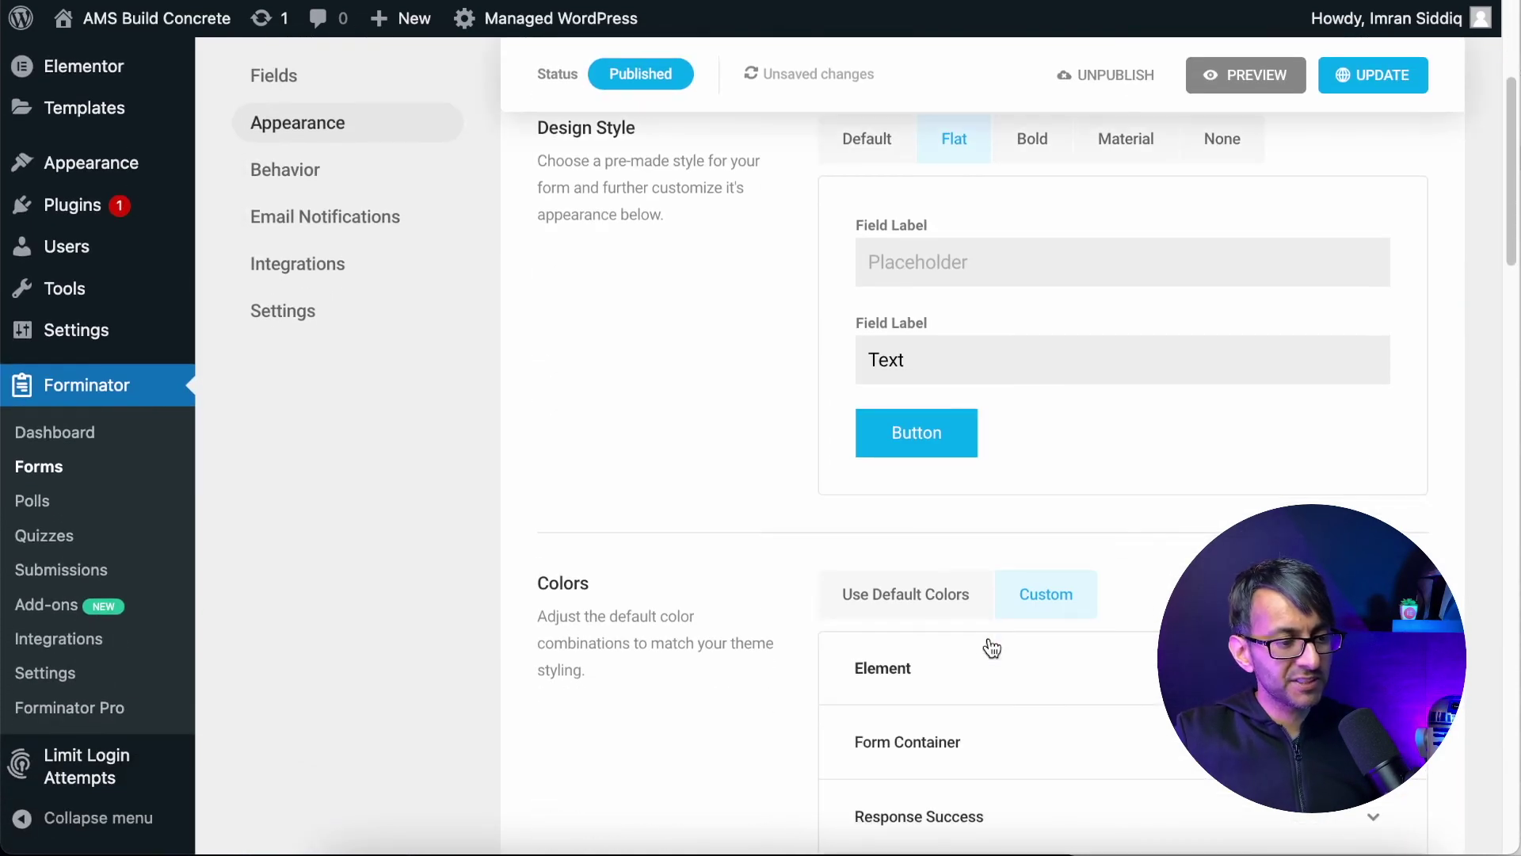
scroll(1057, 377, up, 2)
click(872, 247)
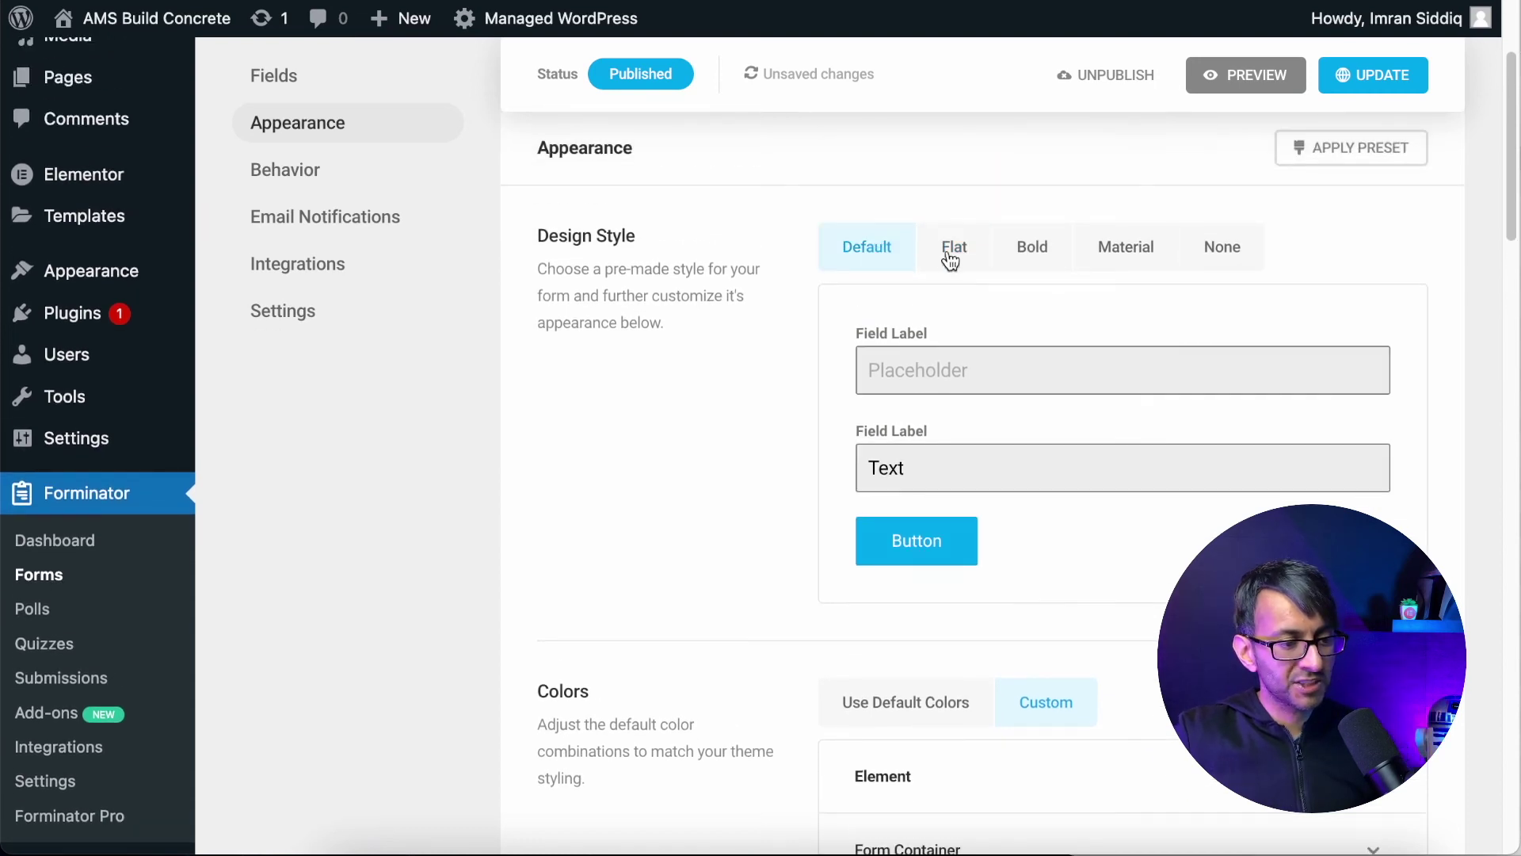
click(954, 248)
click(1034, 252)
click(1118, 249)
click(1223, 246)
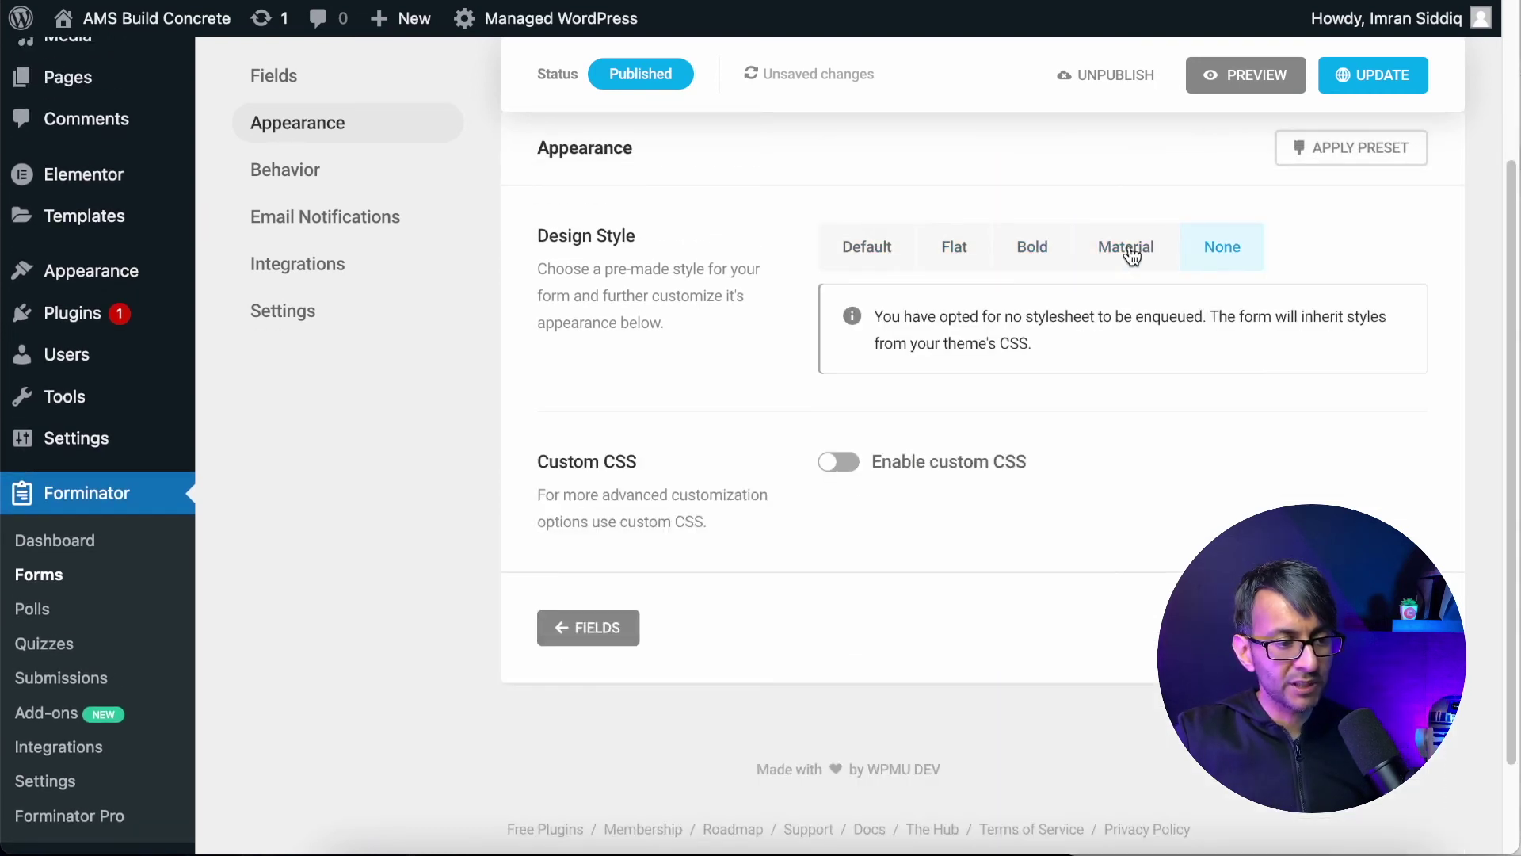
click(868, 248)
click(954, 248)
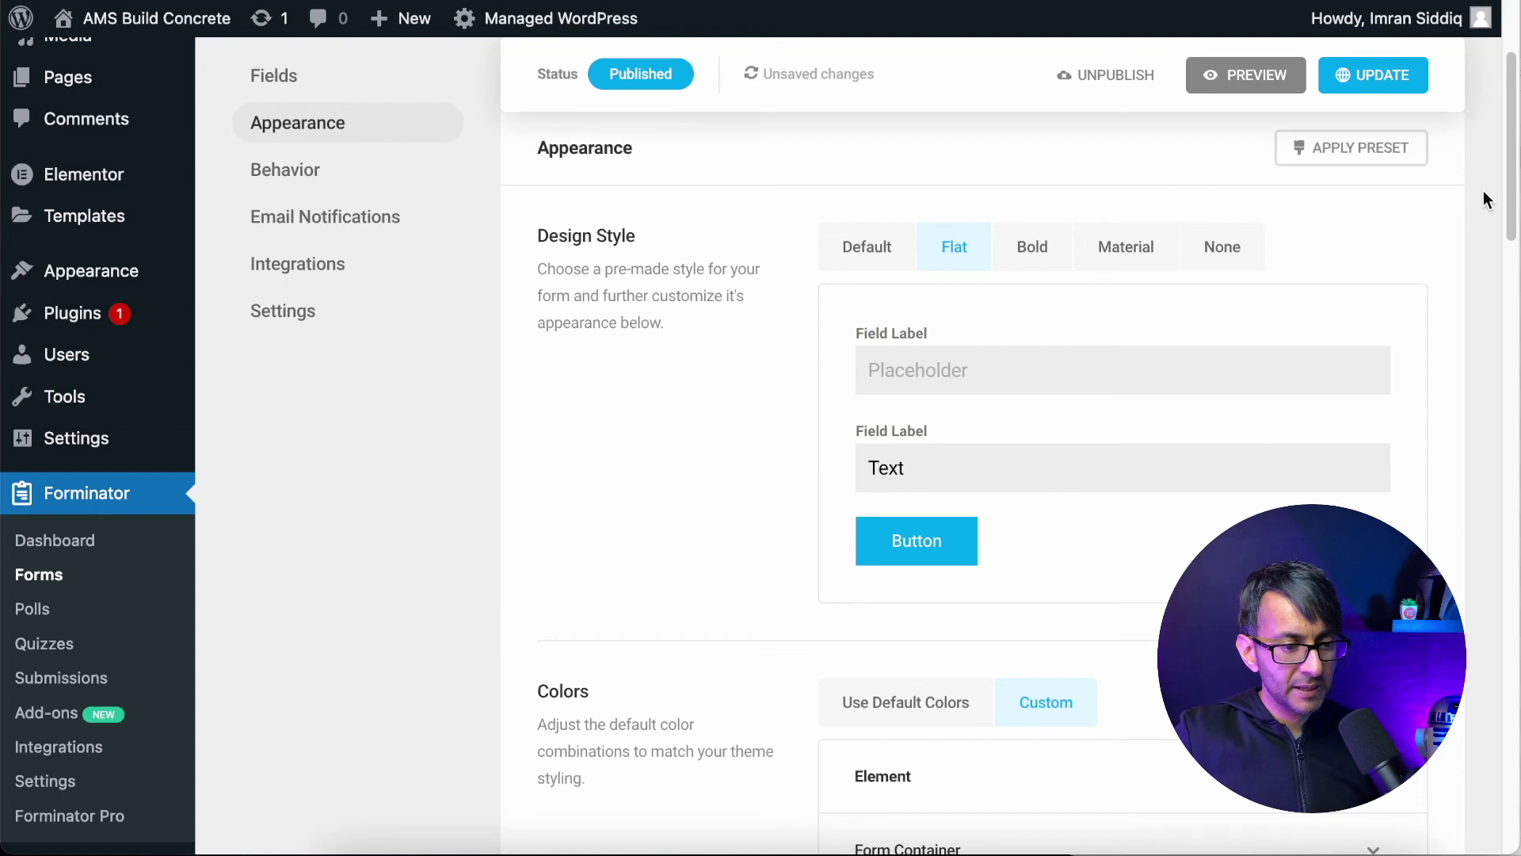
- Expand the Dropdown List and Fields Basics colour settings to review the field colours
scroll(1061, 626, up, 3)
scroll(1074, 718, down, 8)
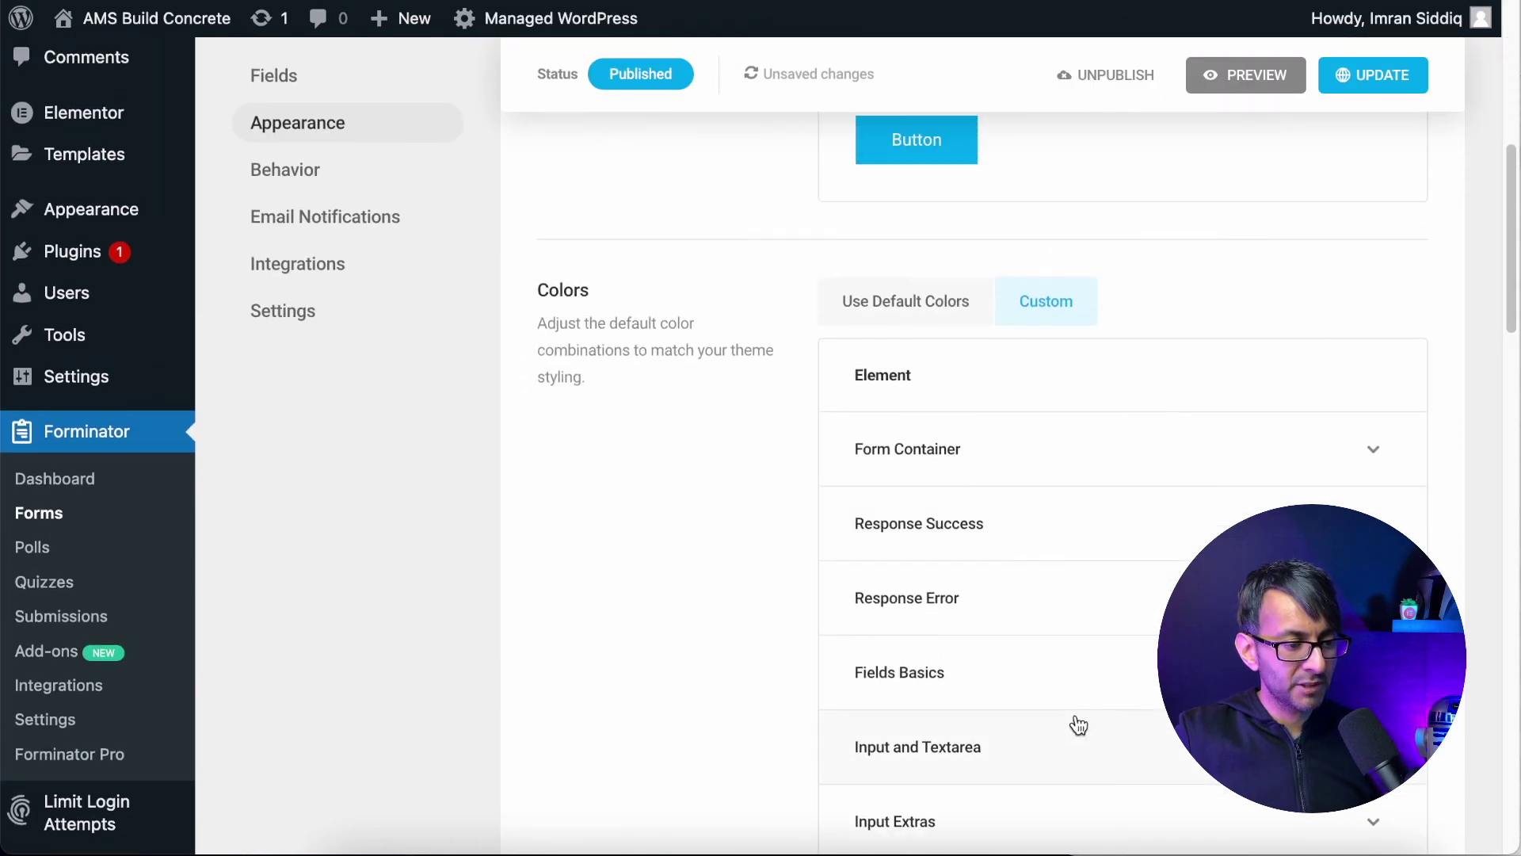
scroll(1010, 765, down, 4)
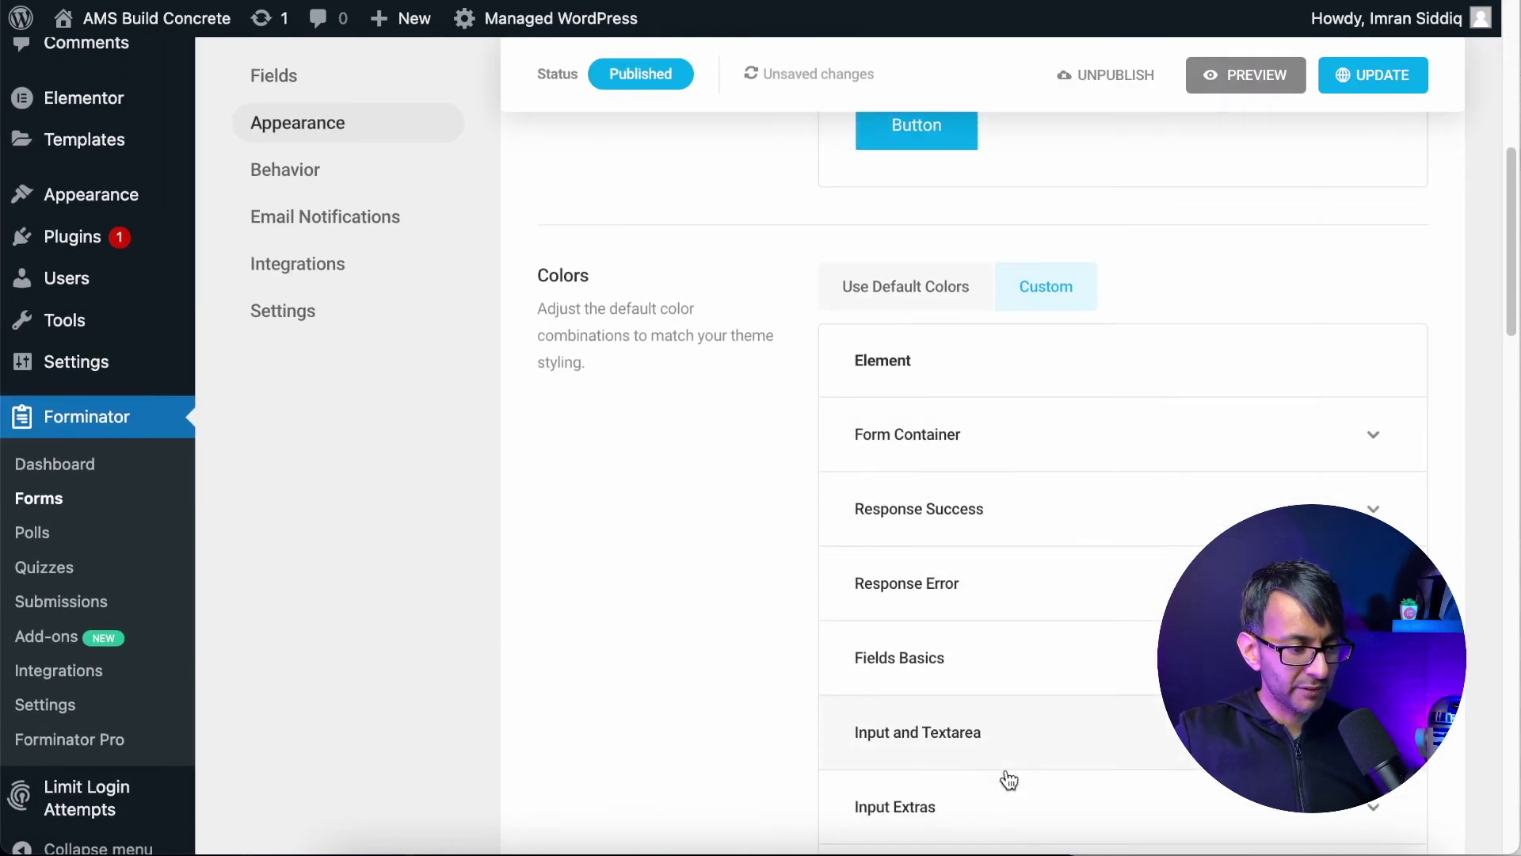
scroll(1031, 747, down, 3)
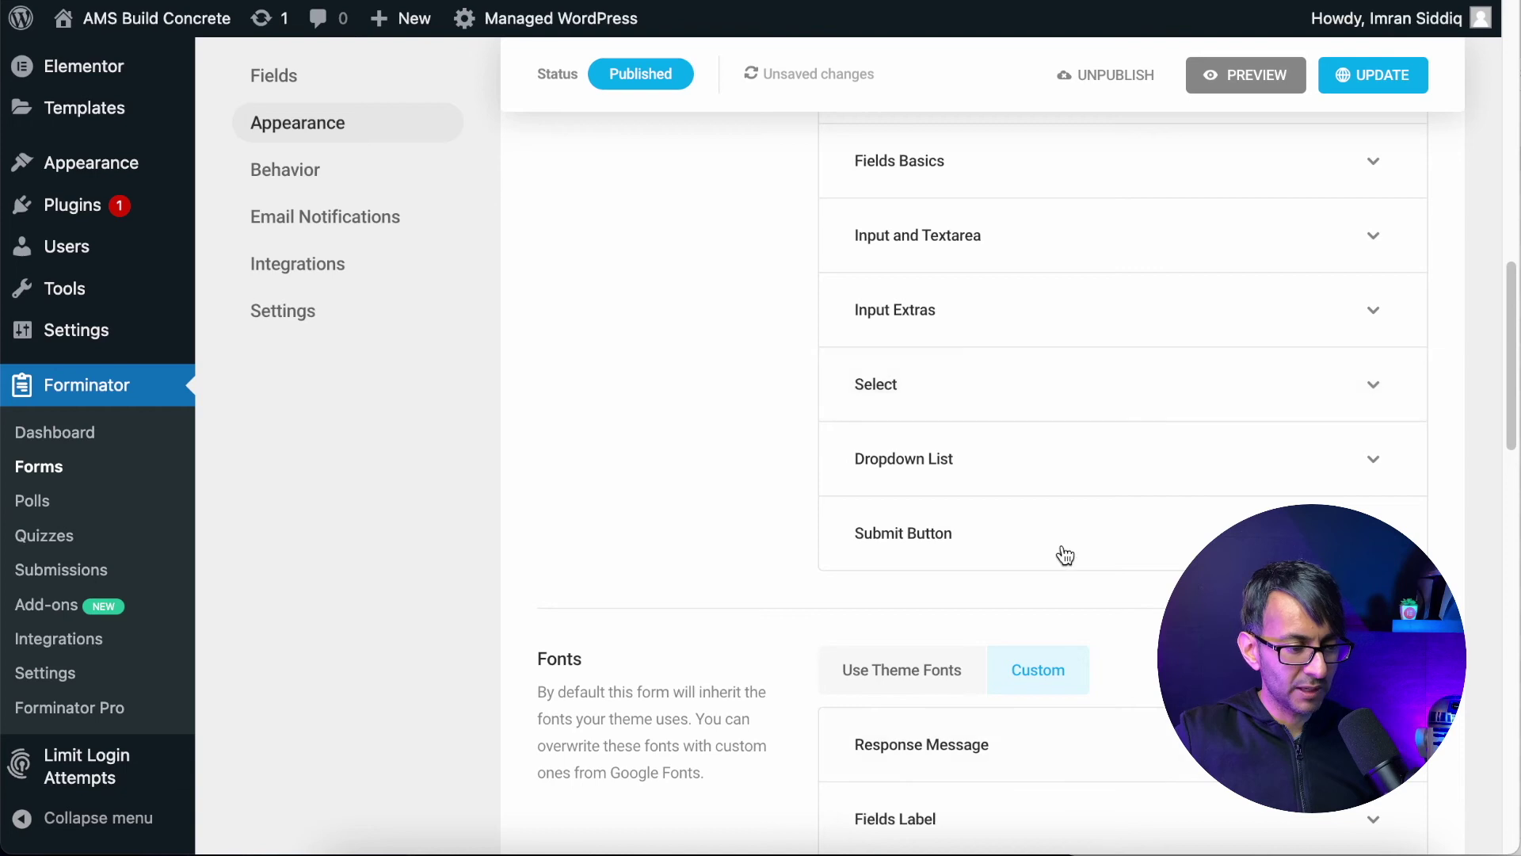
click(1149, 461)
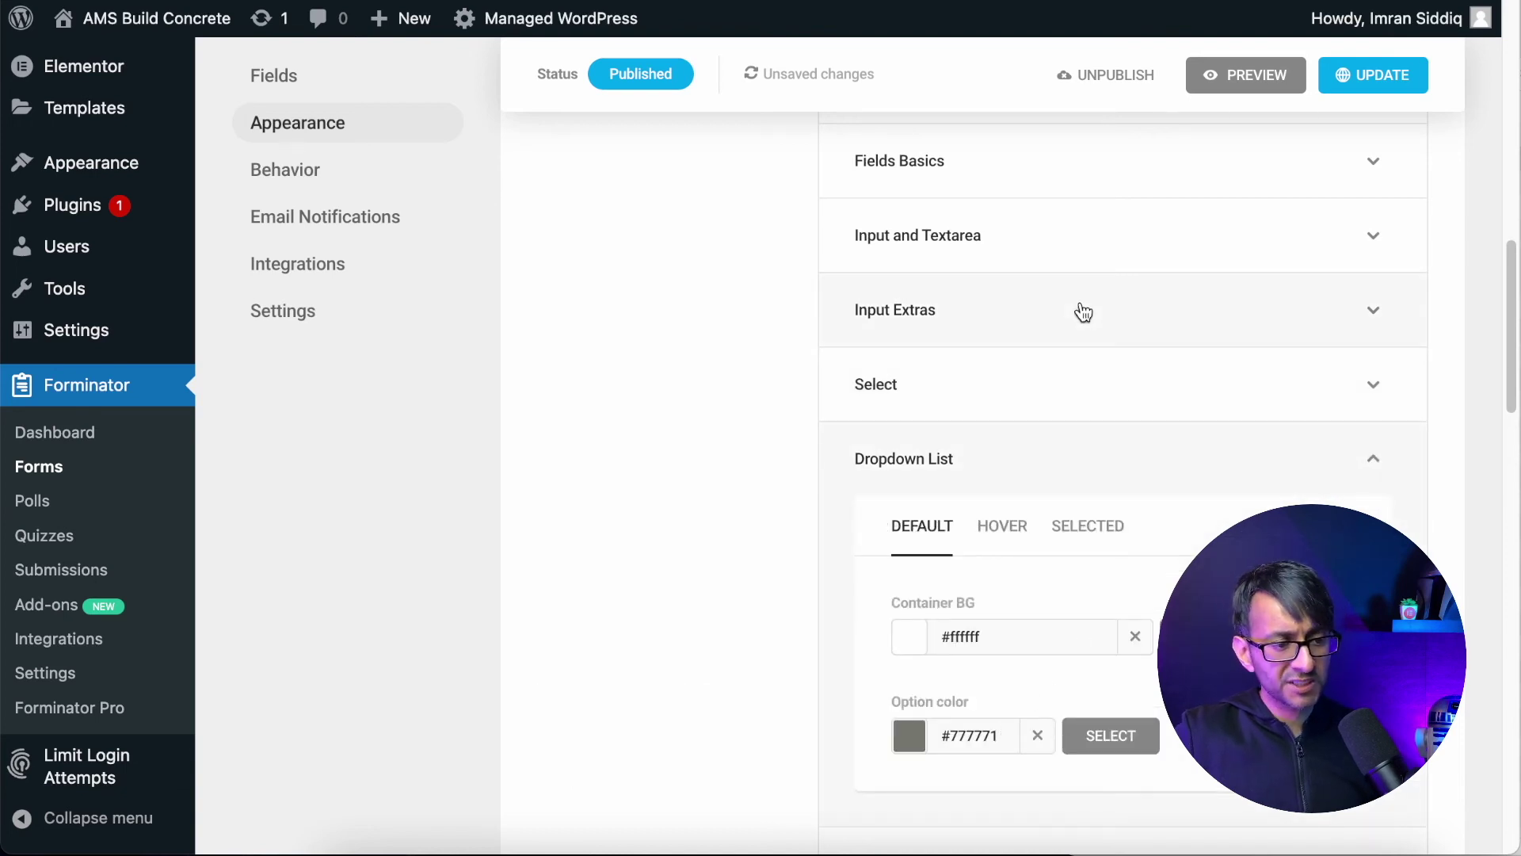
click(1071, 192)
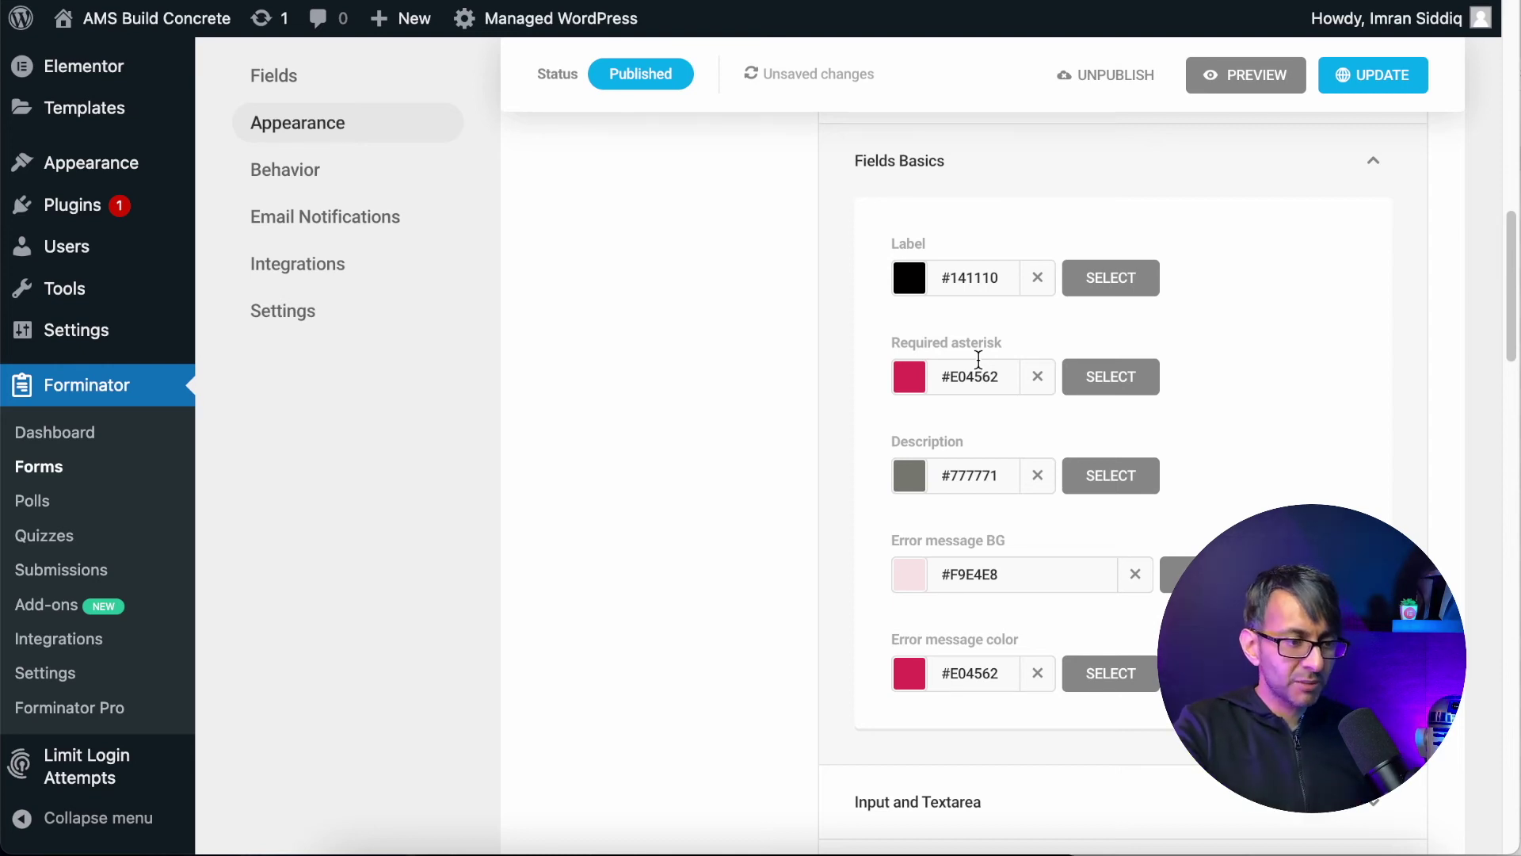
- Preview the form with its Flat styling, then close the preview
click(1224, 77)
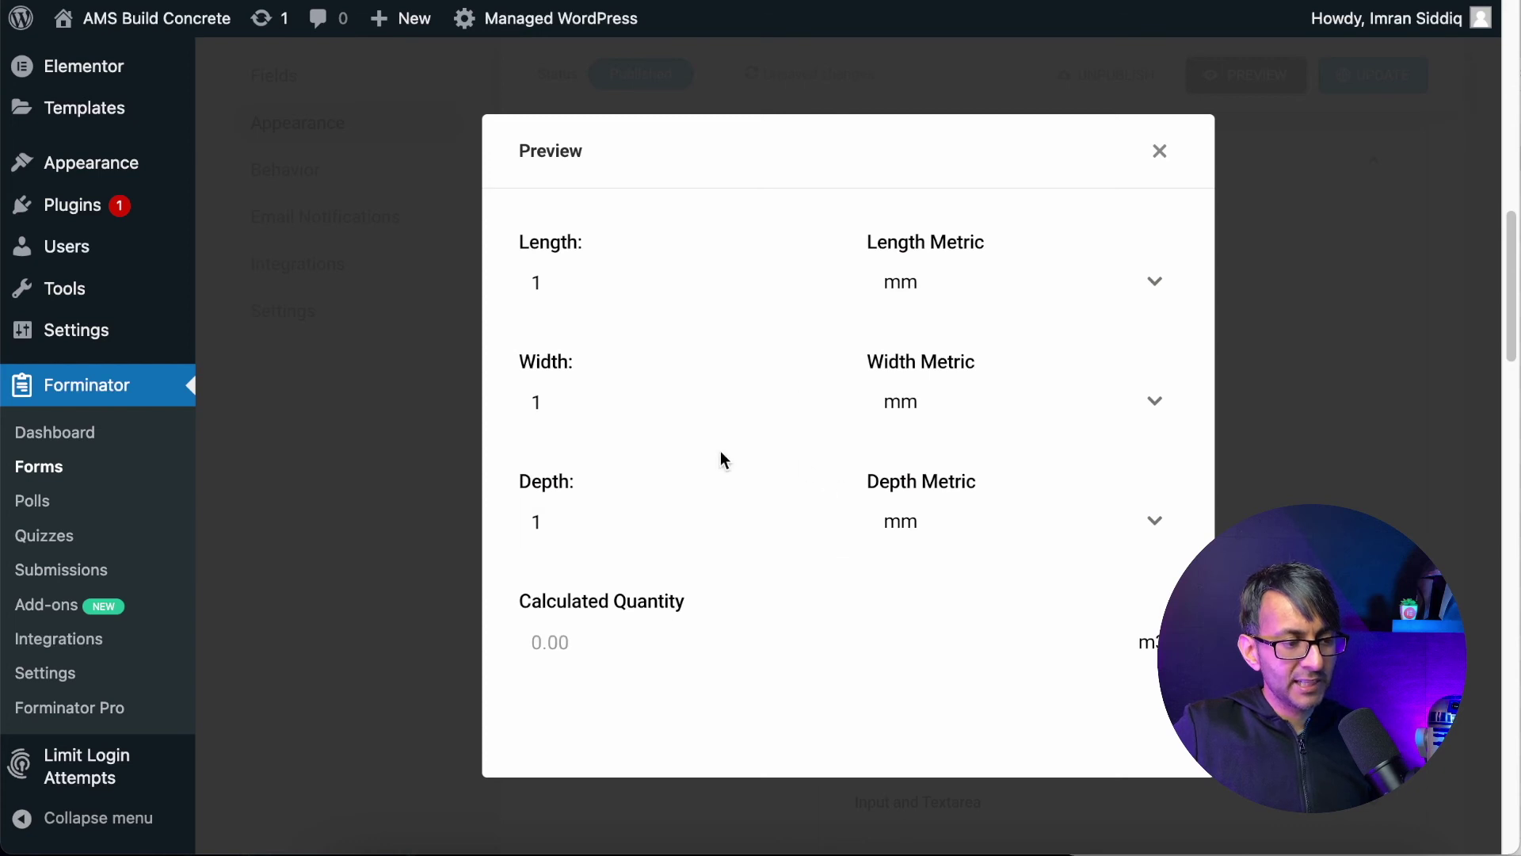
click(1158, 150)
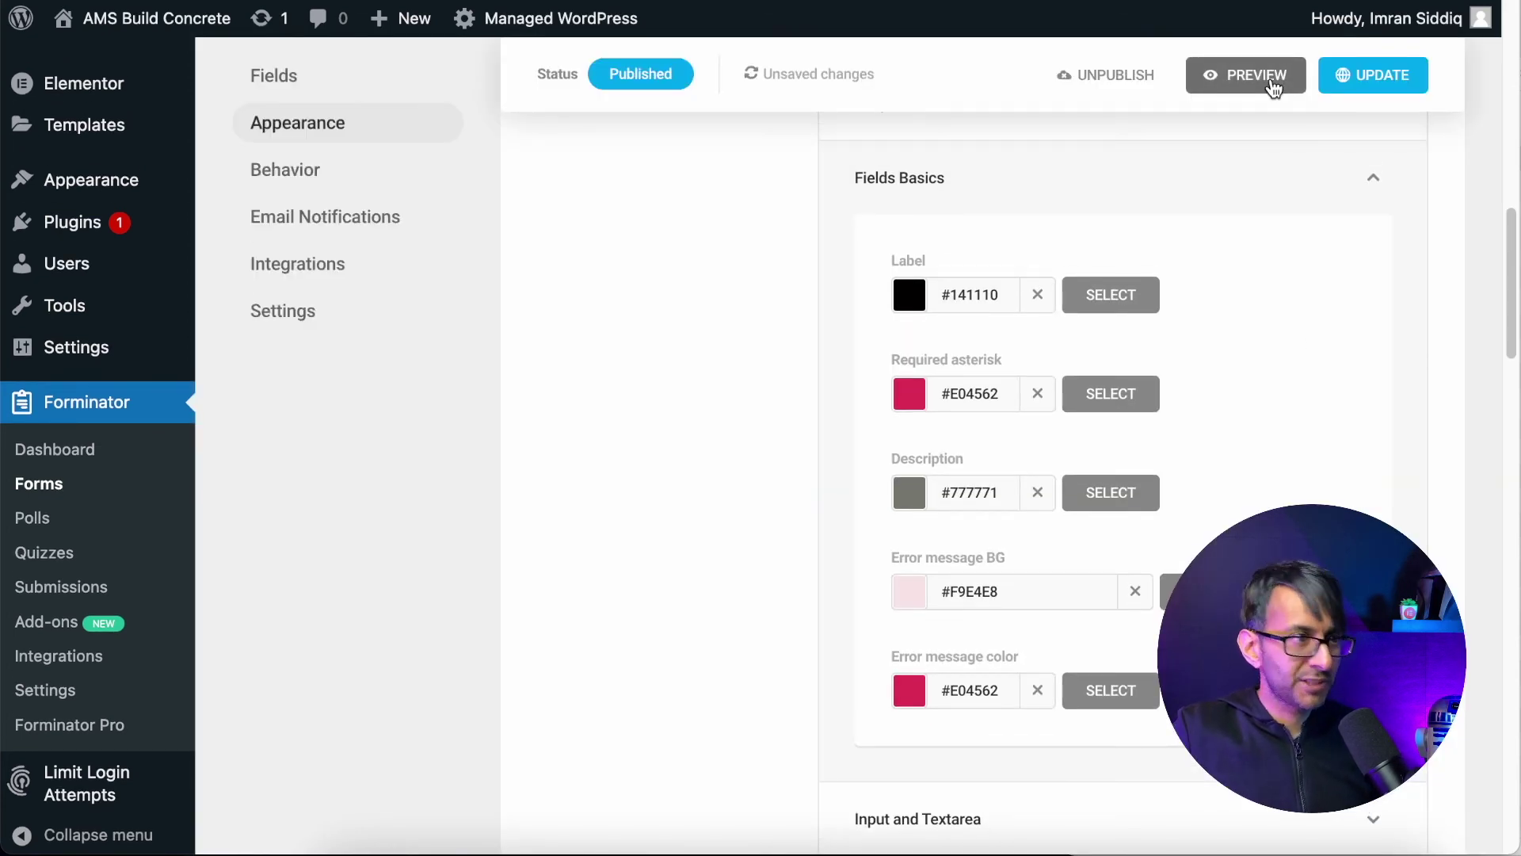
scroll(635, 223, up, 4)
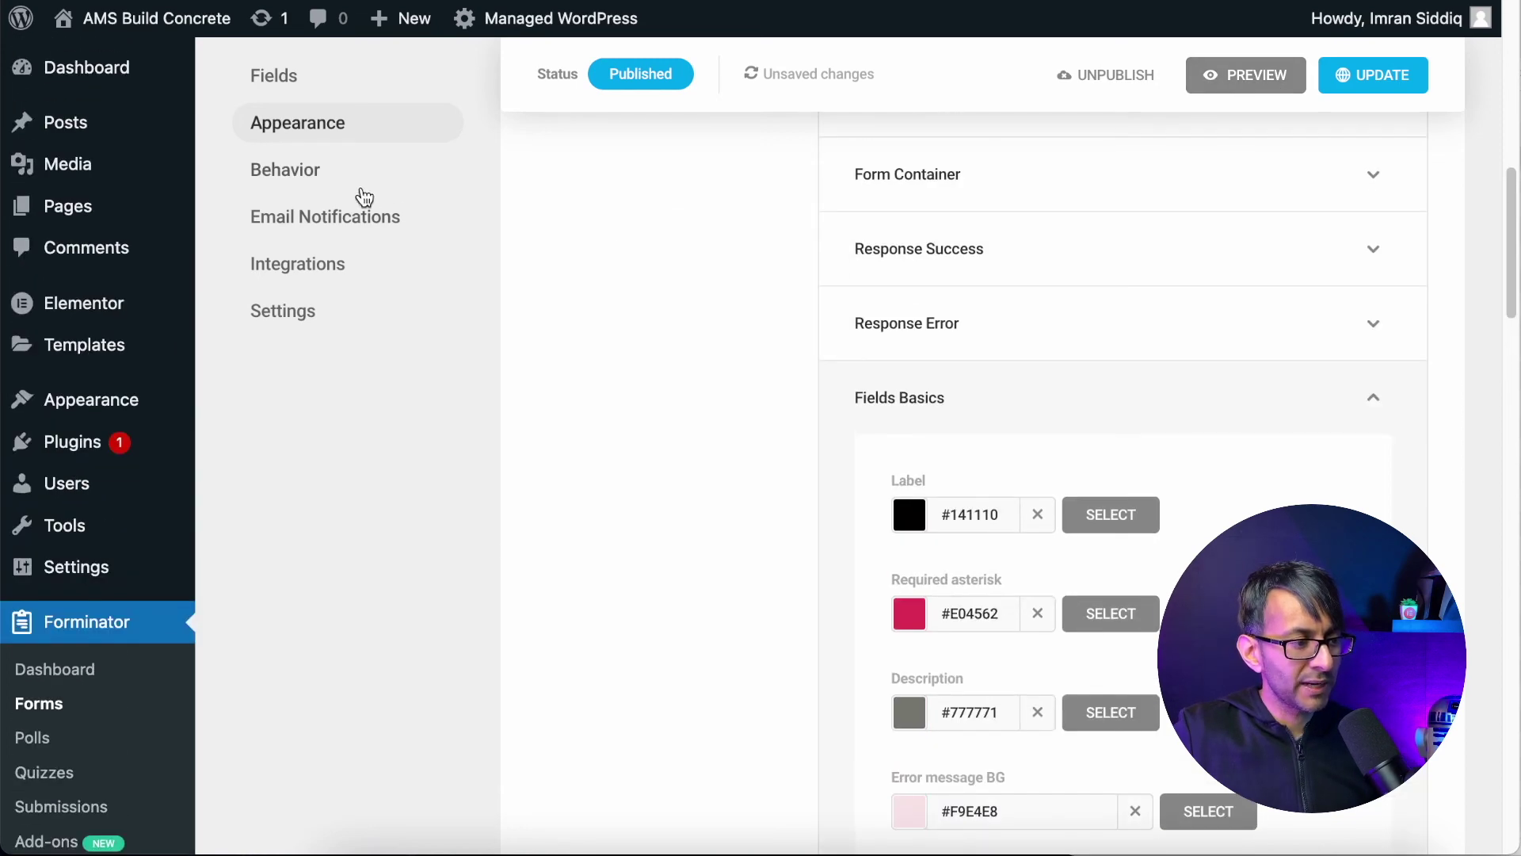
click(357, 176)
- Start a new after-submission behaviour, then close the dialog without adding it
click(1118, 433)
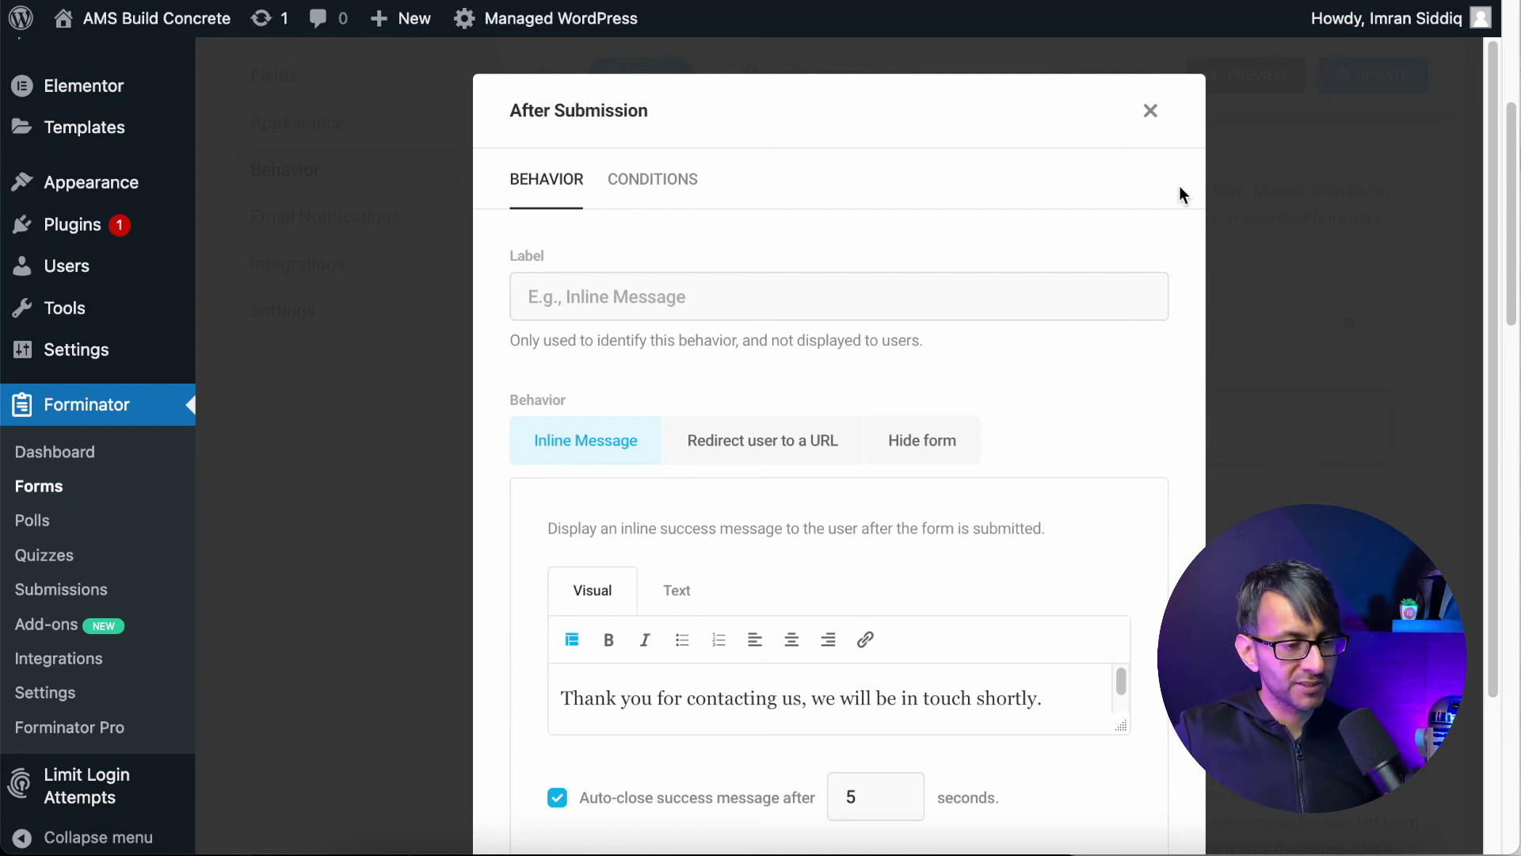
click(1151, 111)
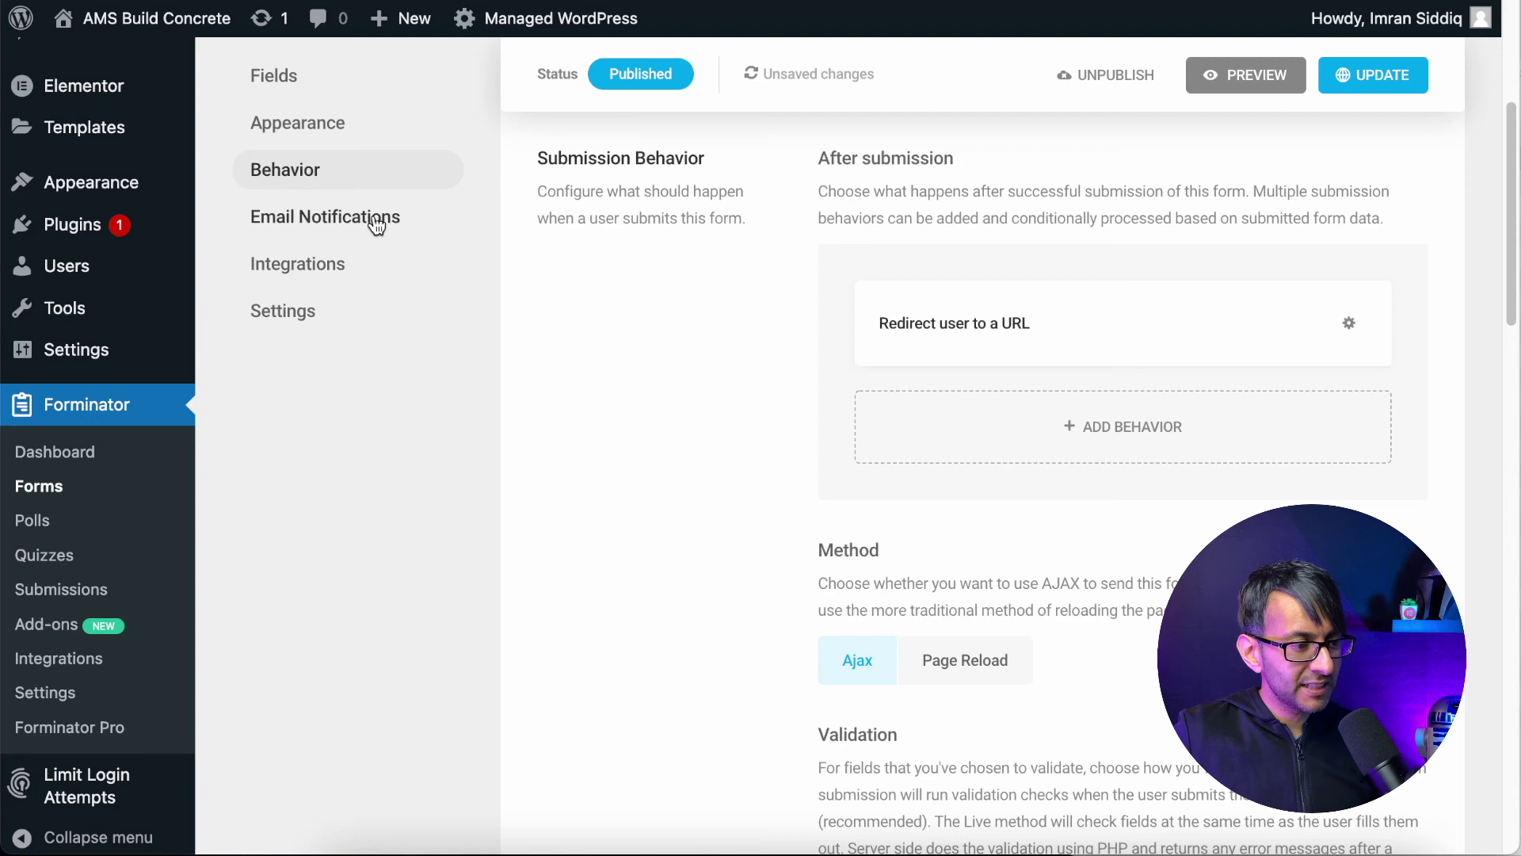
click(373, 226)
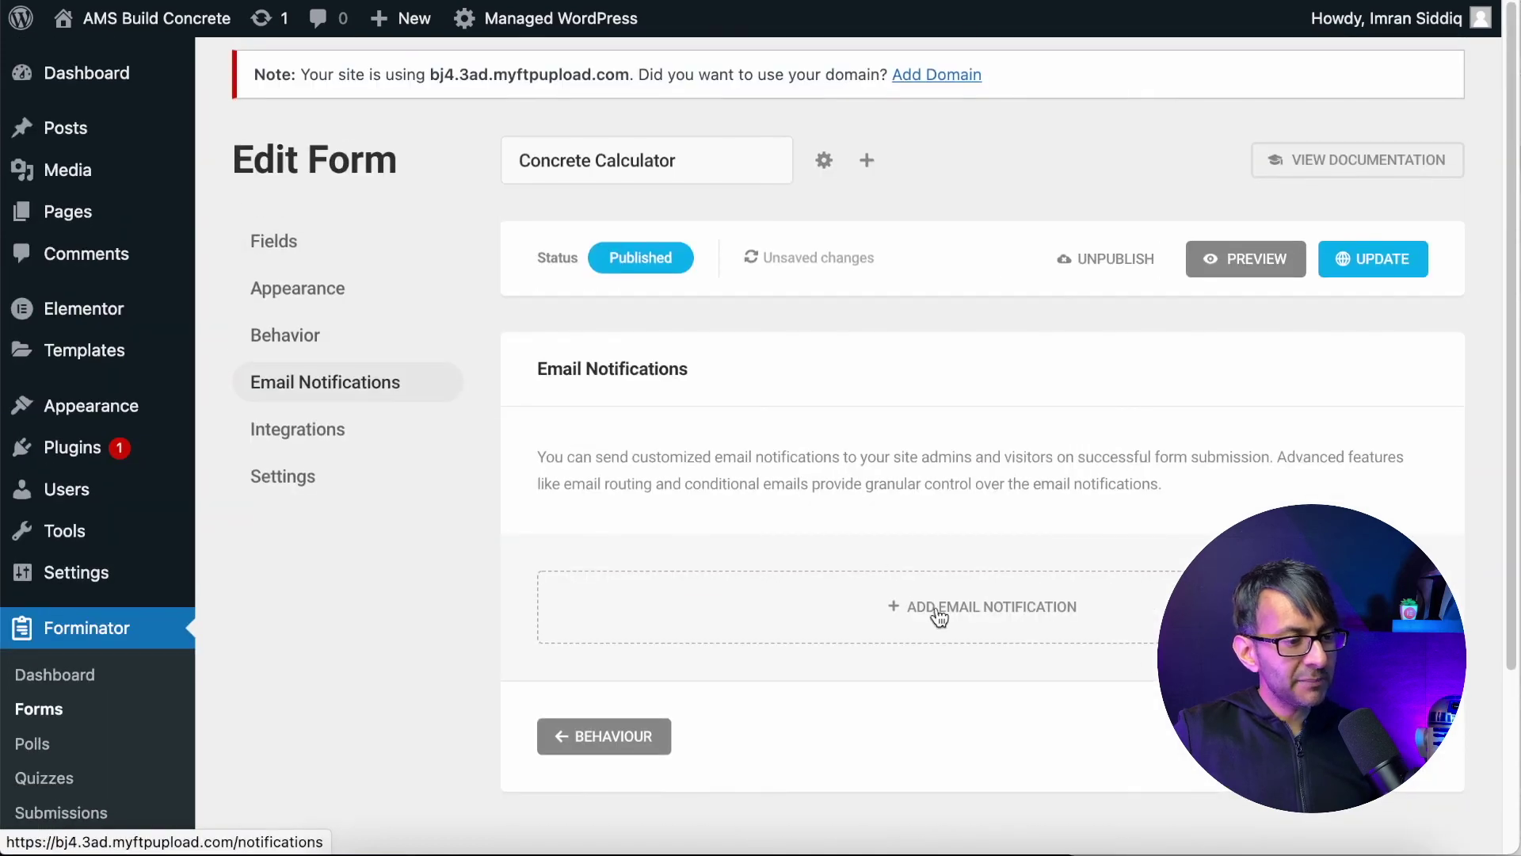
- Start a new email notification, then dismiss it, leaving no notifications added
click(1050, 618)
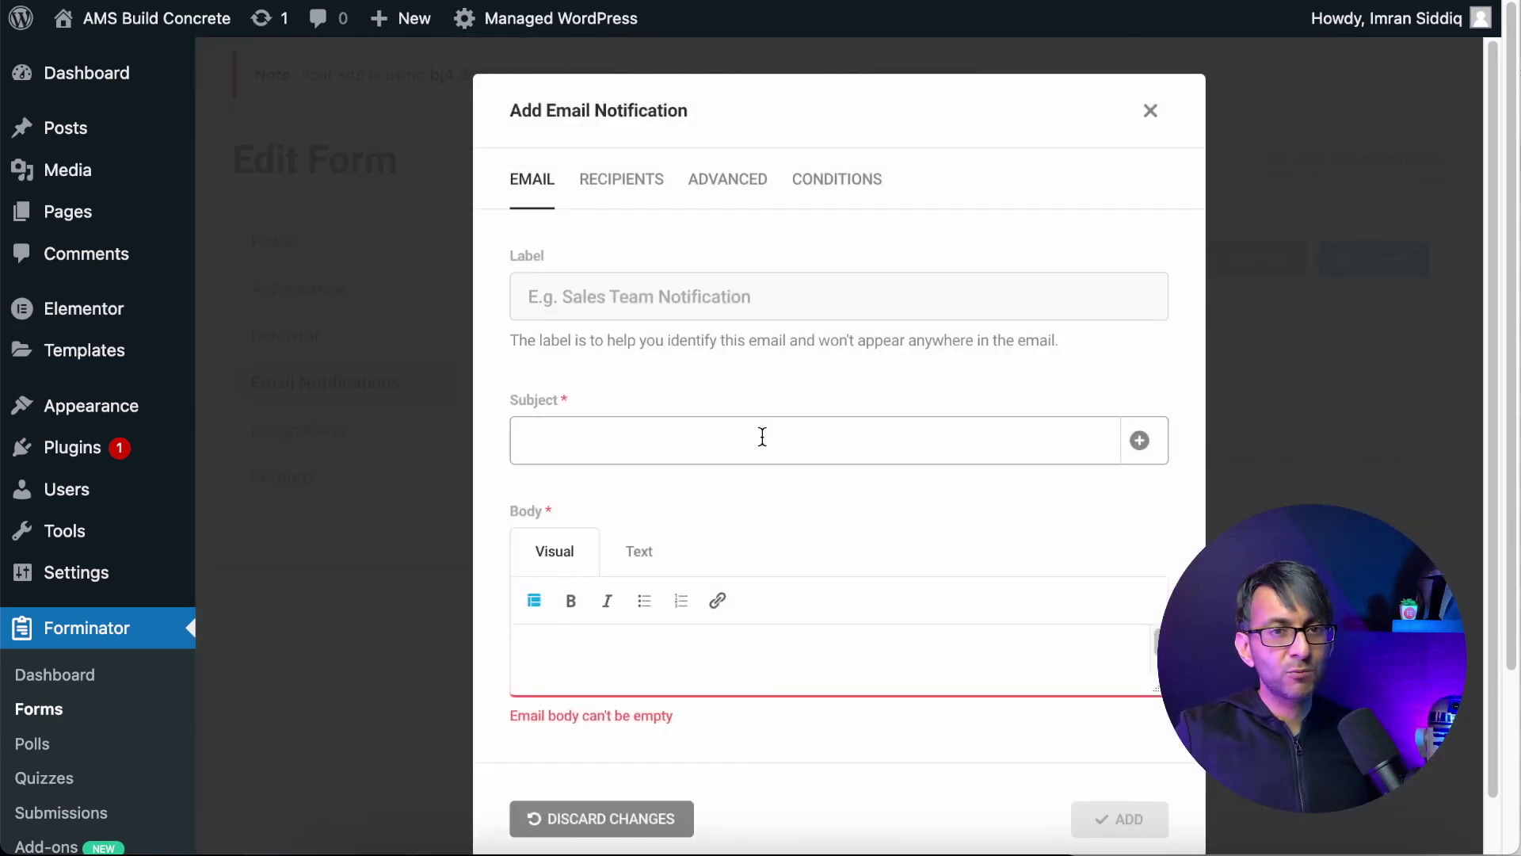
click(1149, 111)
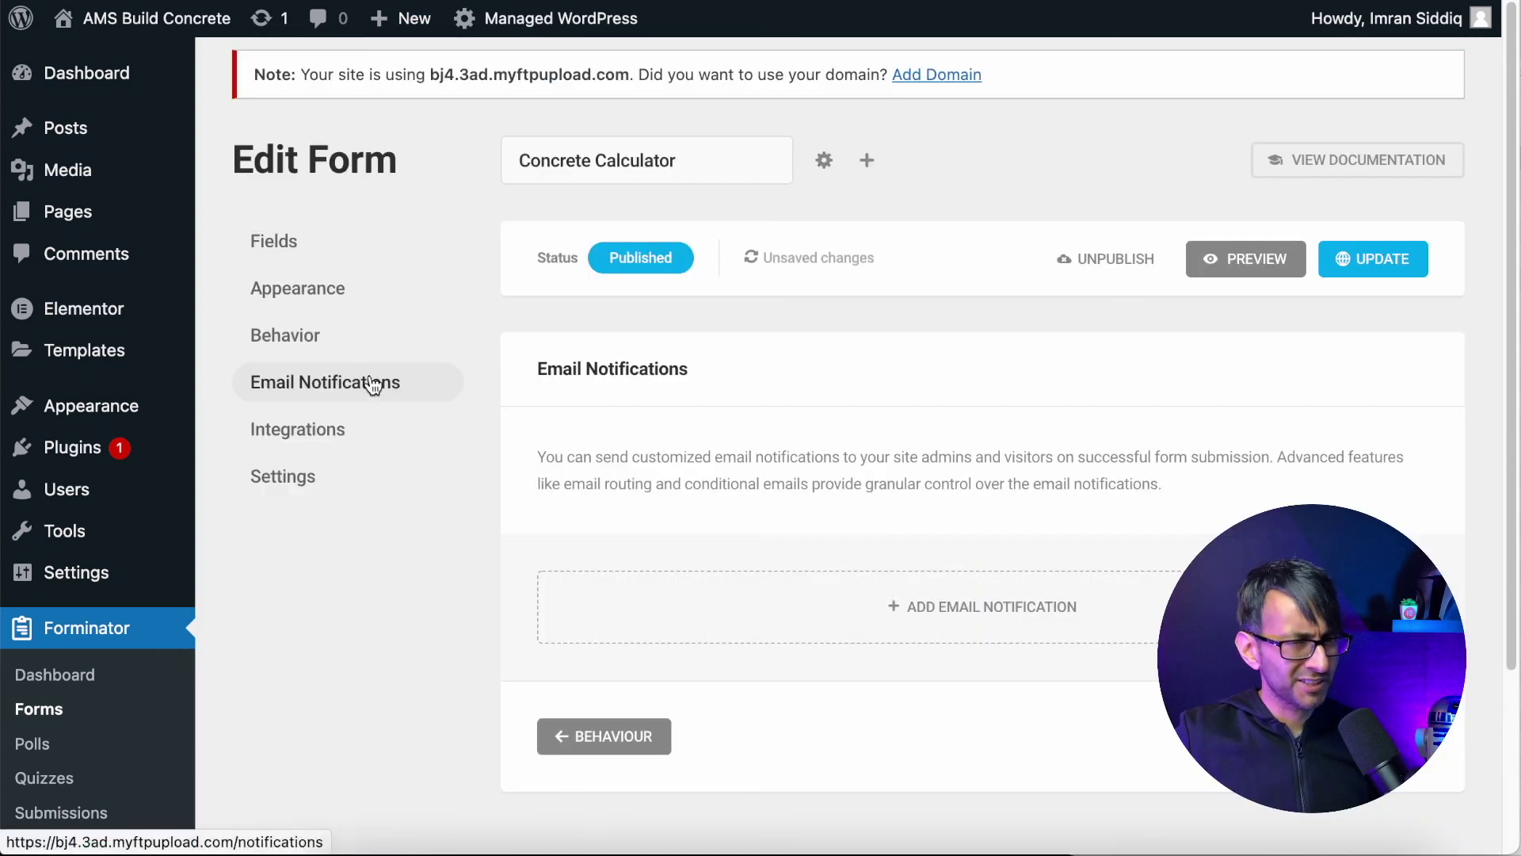
click(323, 448)
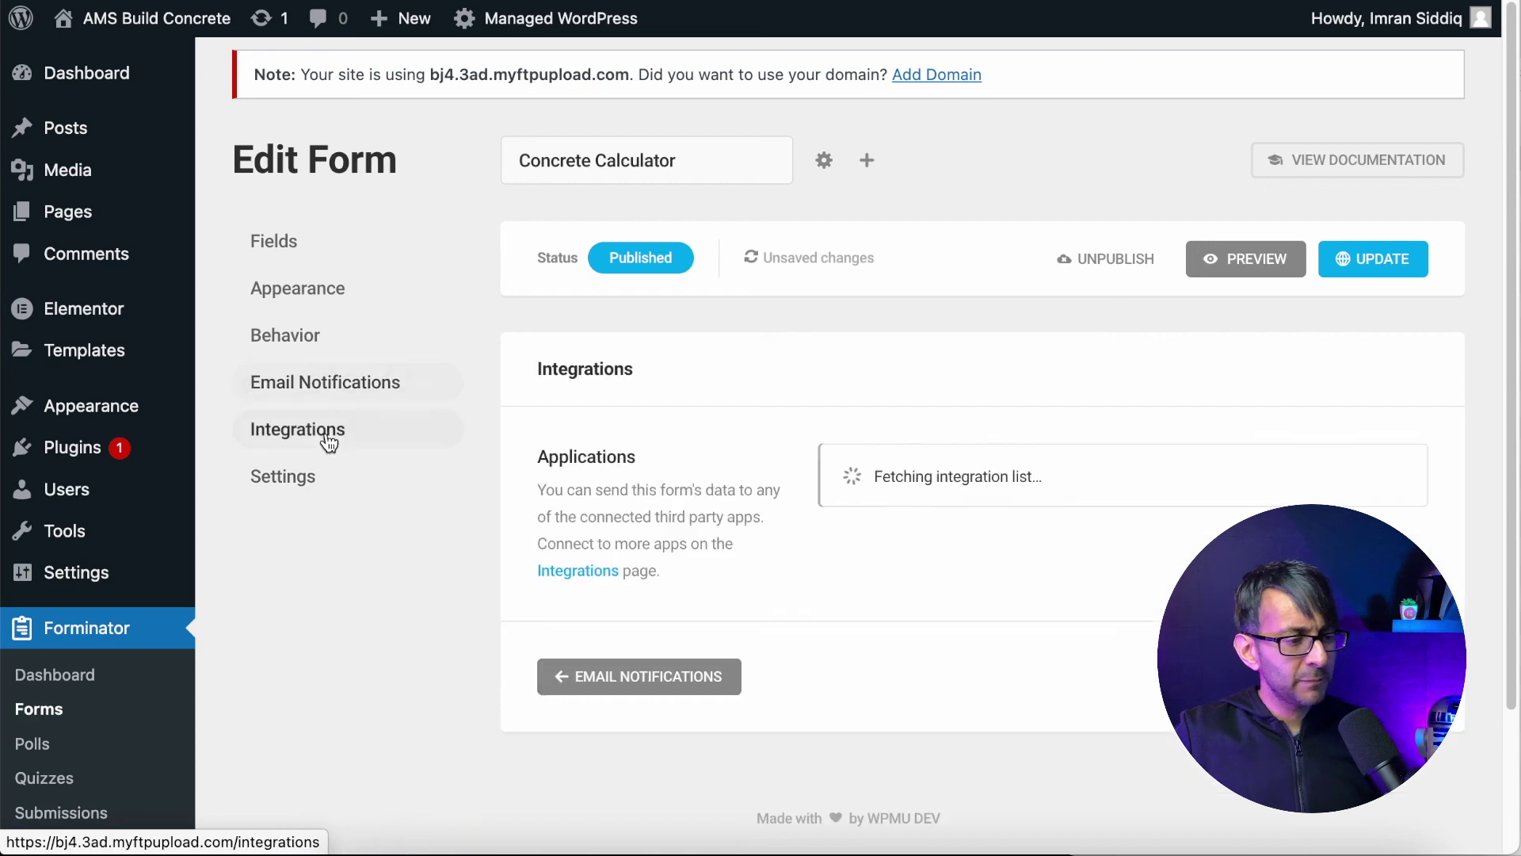
- Review the form's general settings, then preview the finished Concrete Calculator and close it
click(309, 489)
scroll(1133, 563, down, 5)
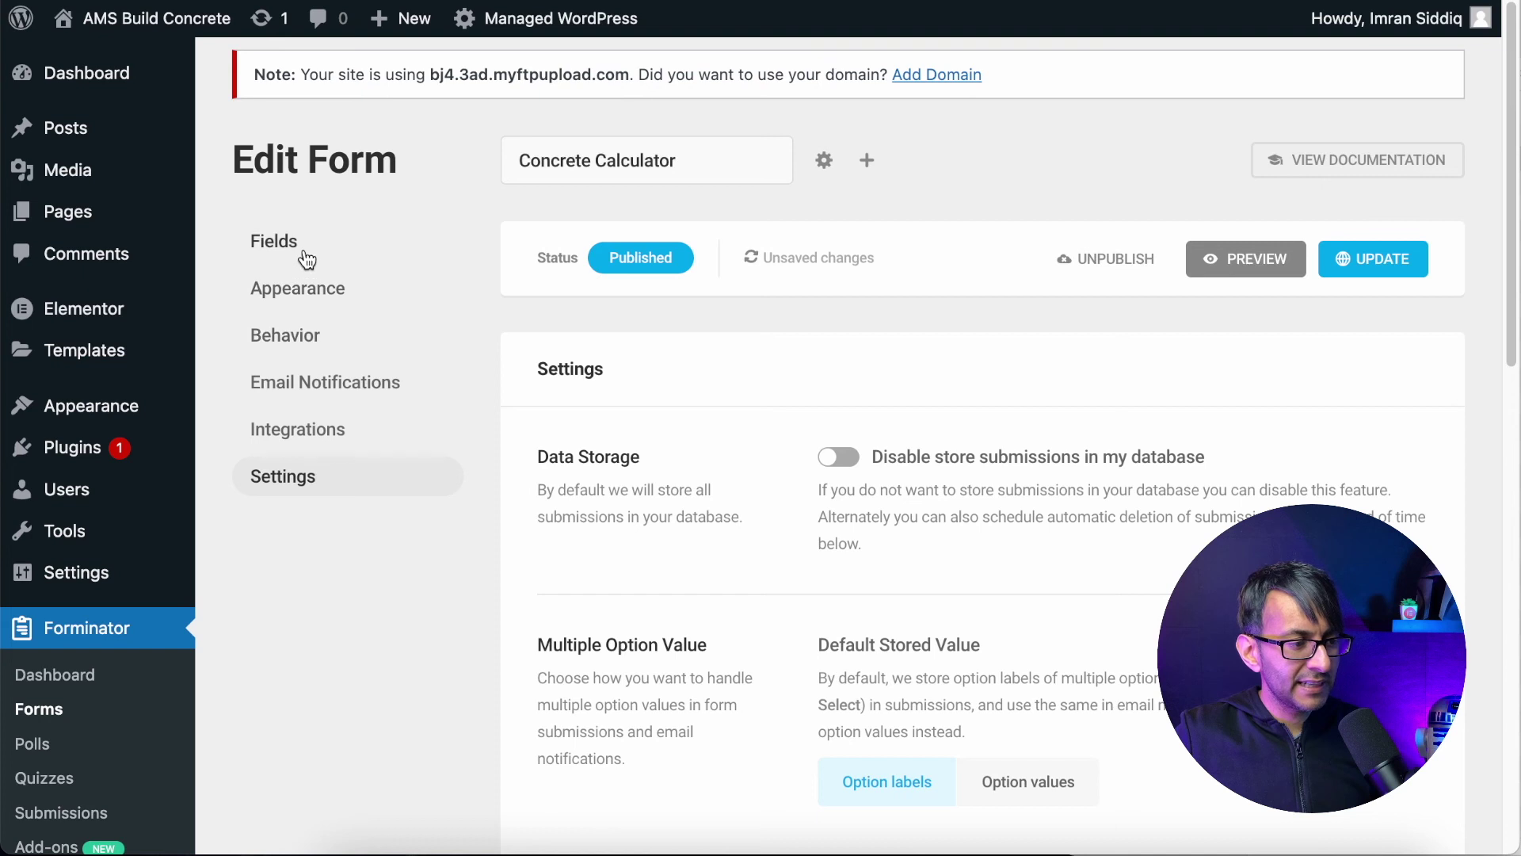
click(1256, 255)
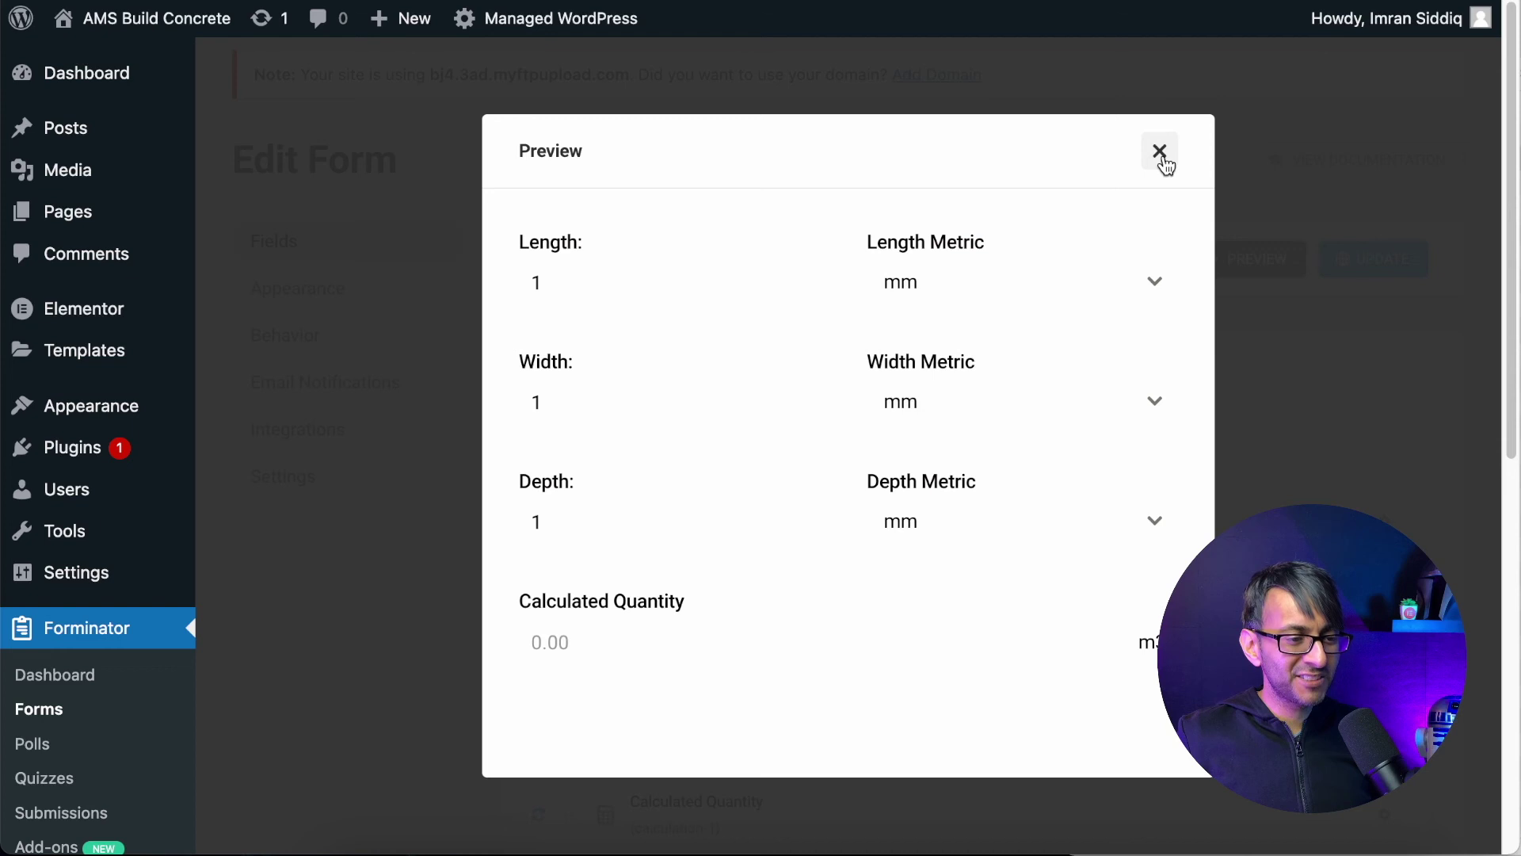
click(1162, 153)
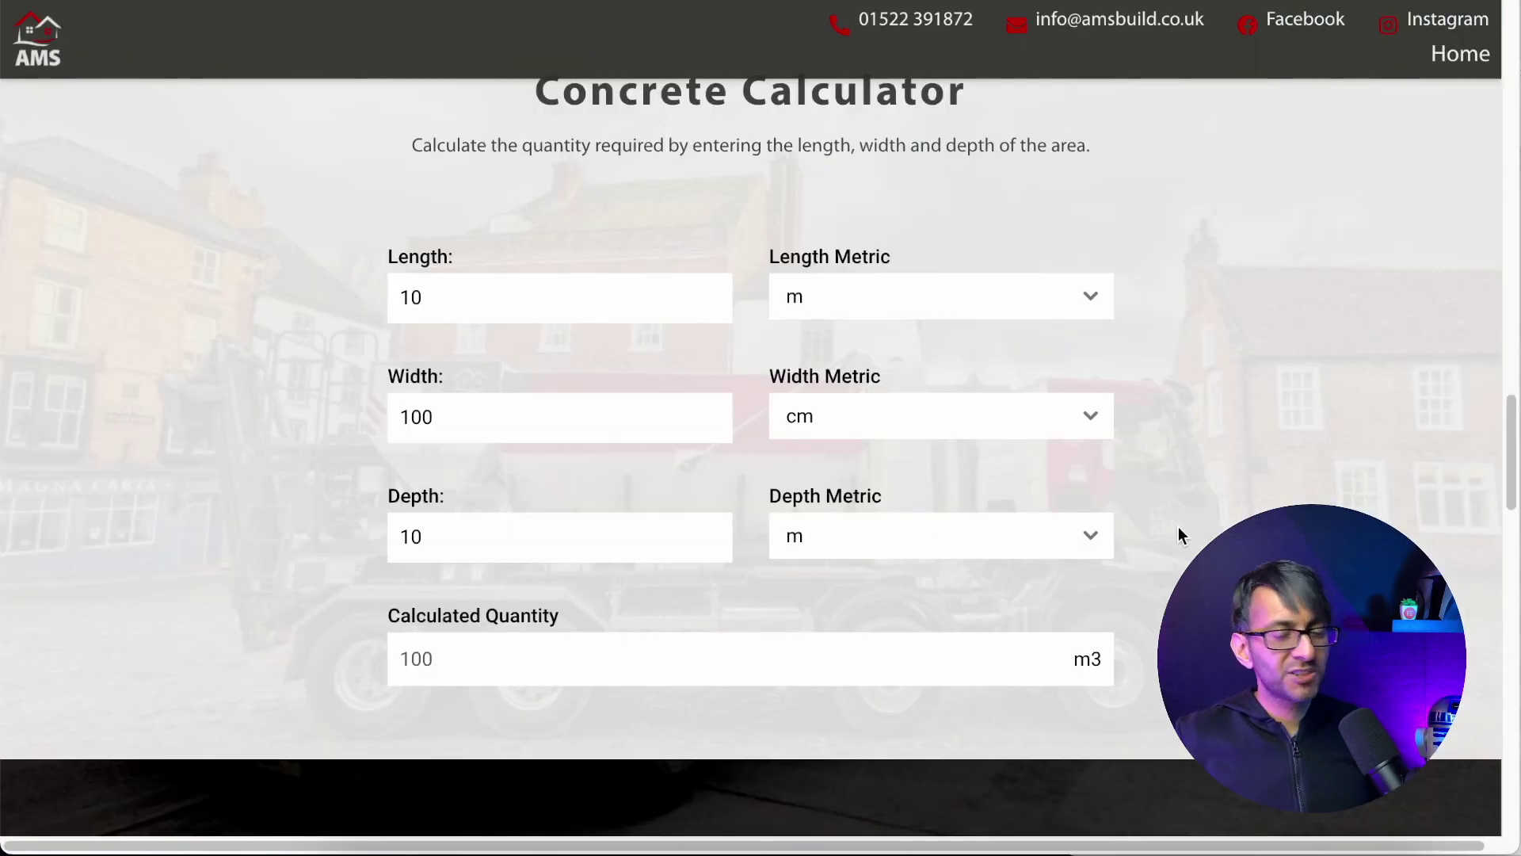
- Scroll the live Concrete Calculator to check it shows 100 m3 for 10 m × 100 cm × 10 m
scroll(748, 706, down, 1)
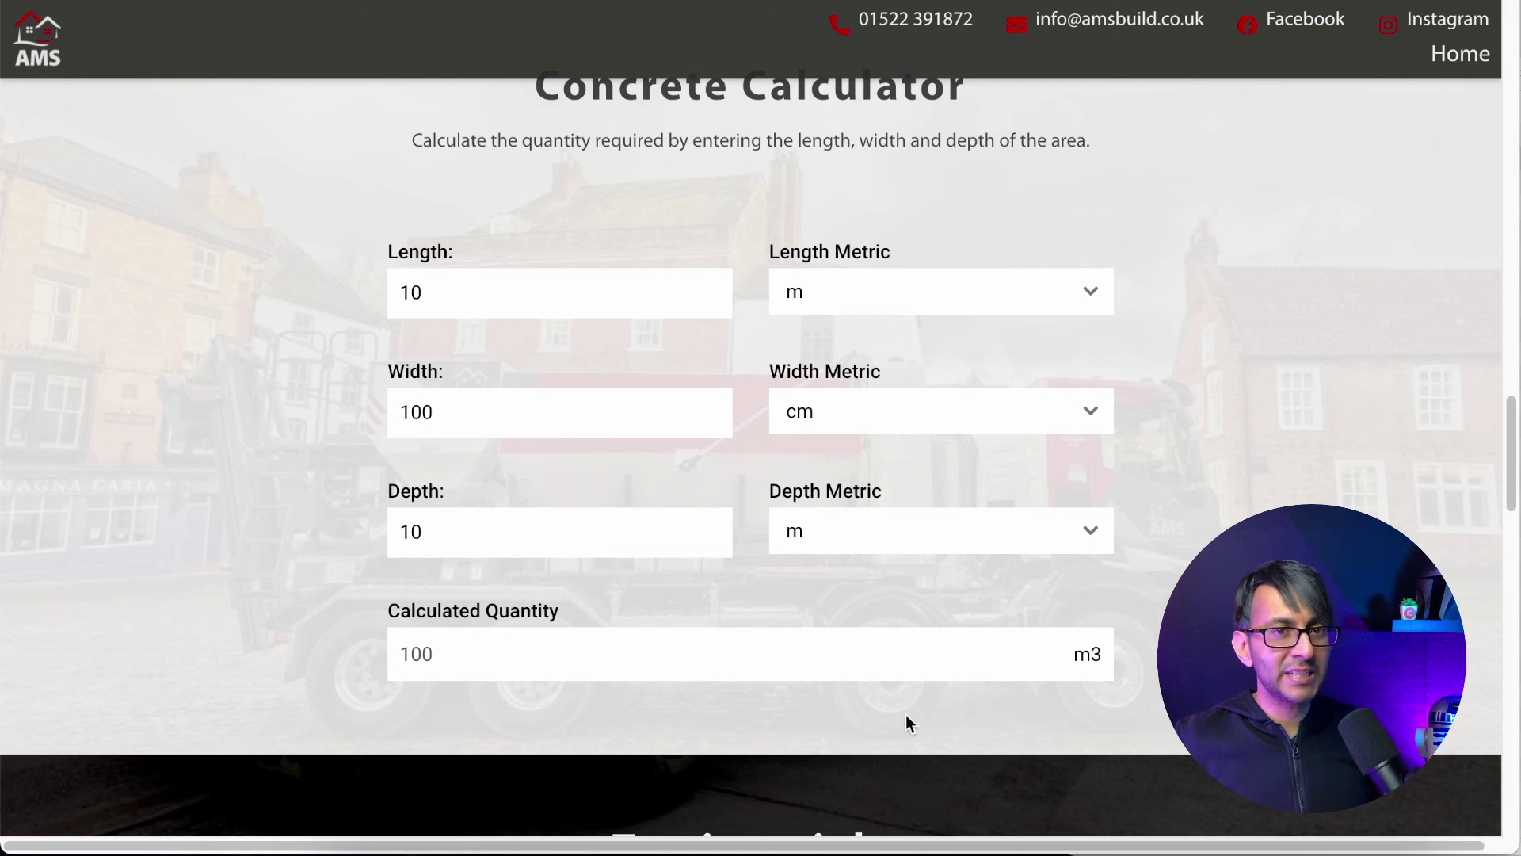
scroll(887, 700, down, 4)
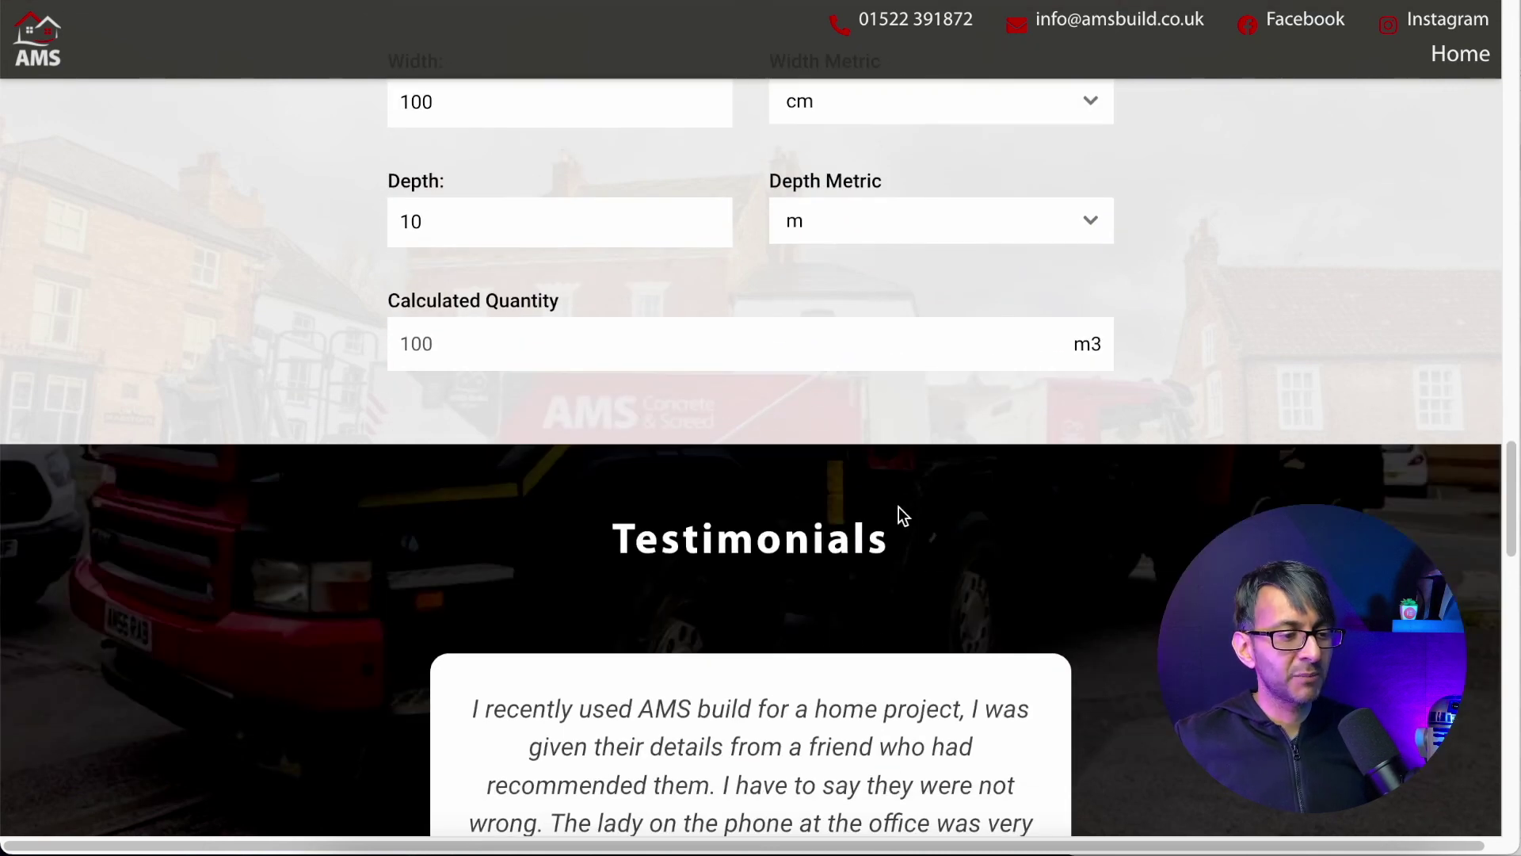
scroll(963, 440, up, 6)
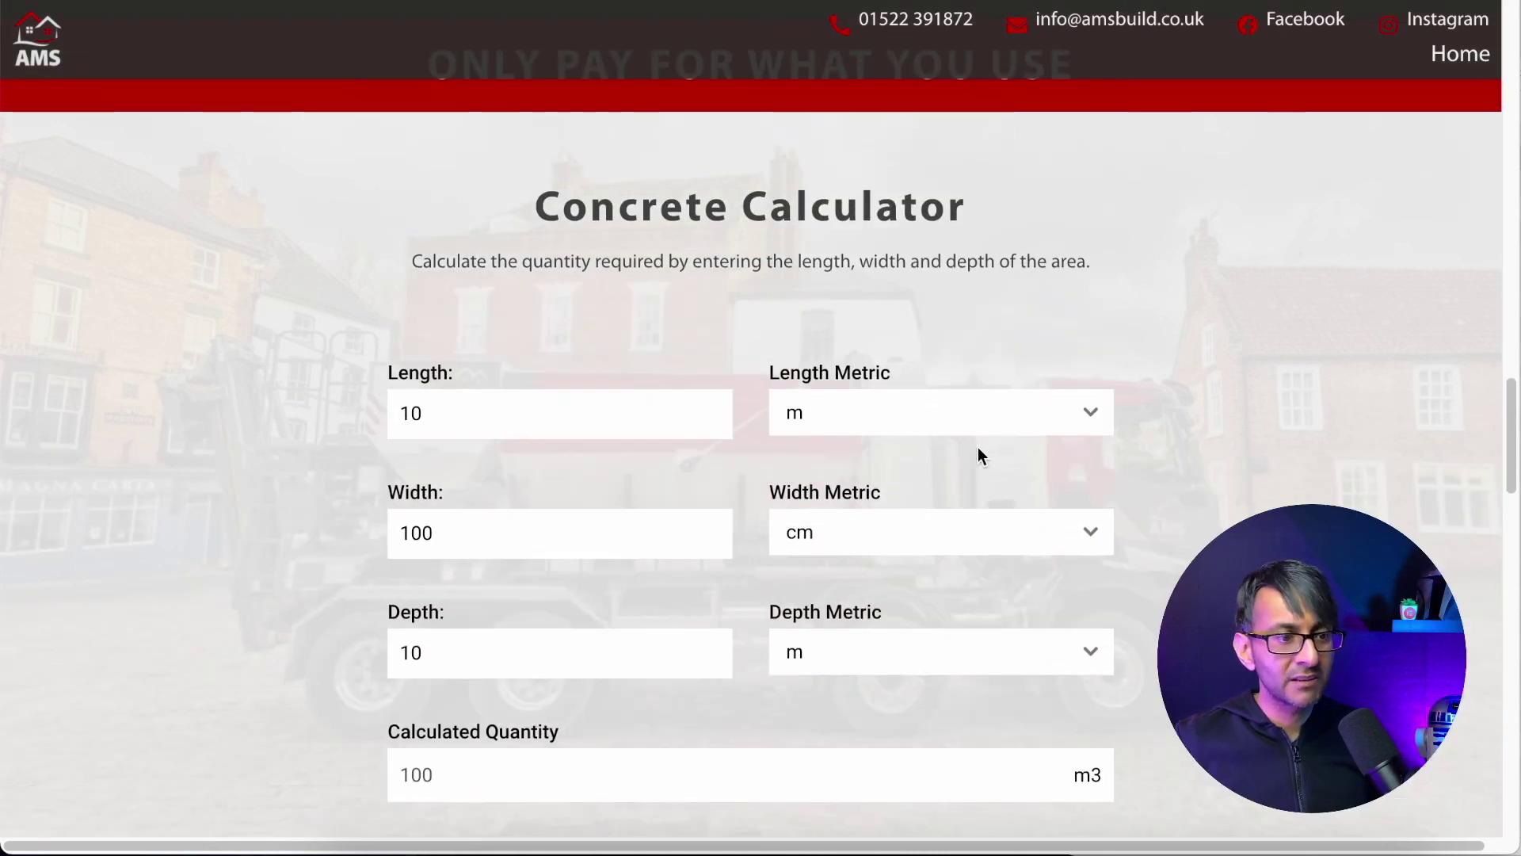
scroll(978, 448, down, 1)
scroll(963, 496, down, 1)
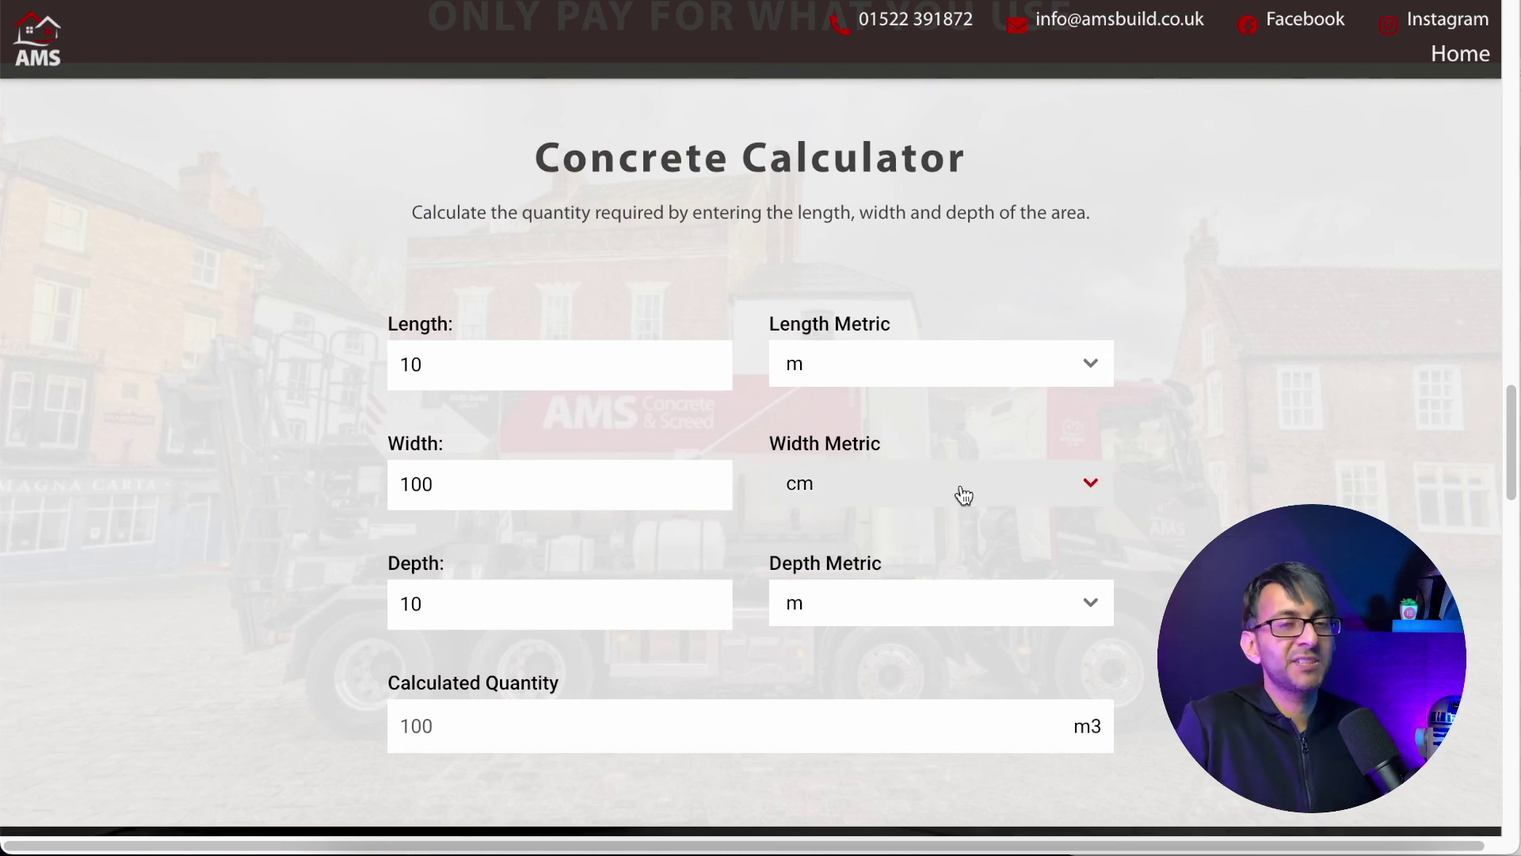